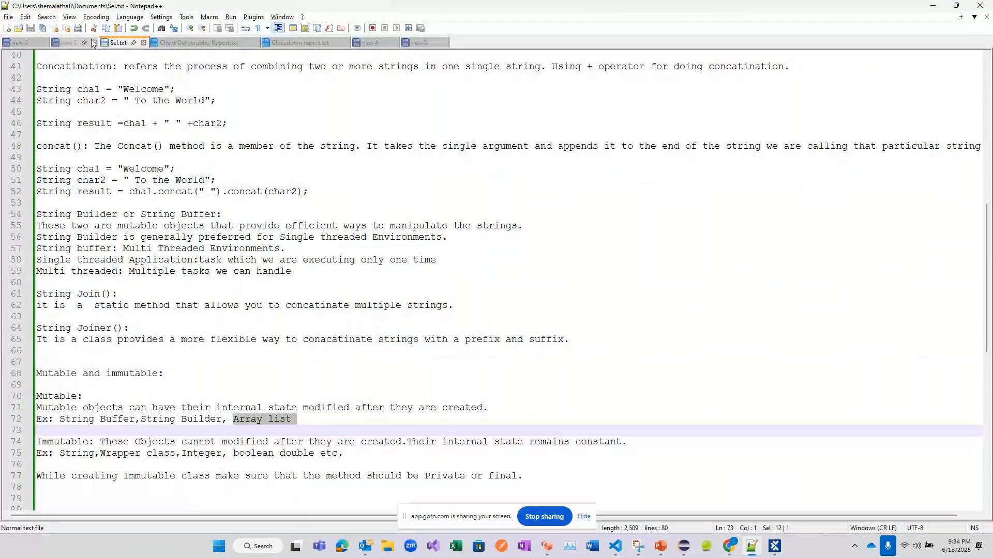
In the "new 4" file, add a "Tosca:" heading below the Ecommerece line, with blank lines around it
{"action": "left_click", "coordinate": [382, 43]}
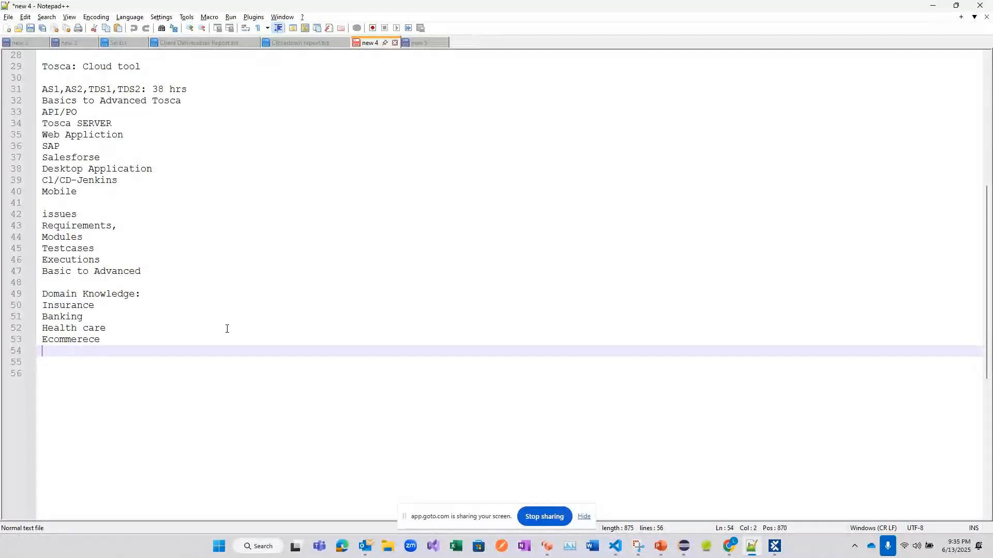
{"action": "left_click", "coordinate": [192, 338]}
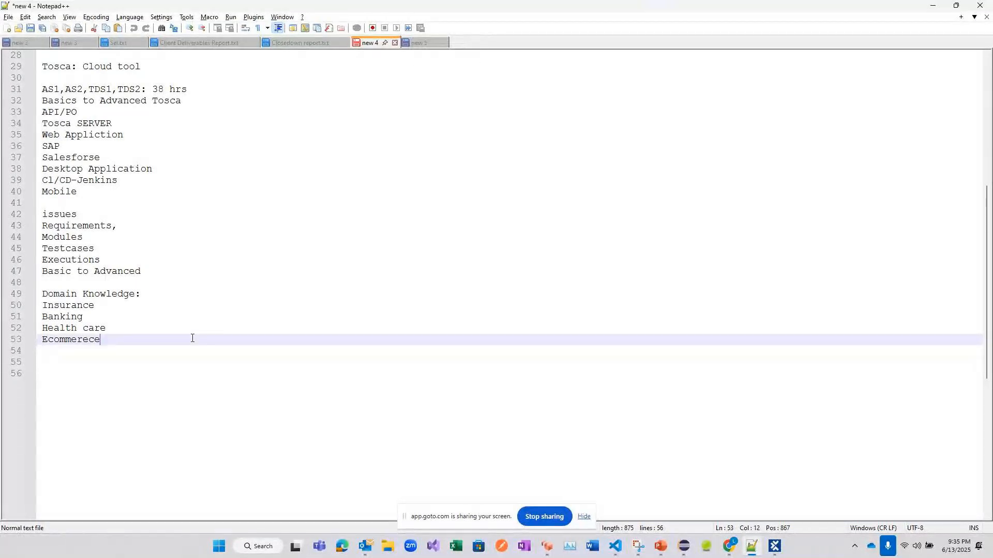
{"action": "key", "text": "Return"}
{"action": "key", "text": "Return"}
{"action": "type", "text": "Tos"}
{"action": "key", "text": "Return"}
{"action": "type", "text": ":"}
{"action": "key", "text": "Return"}
{"action": "key", "text": "Return"}
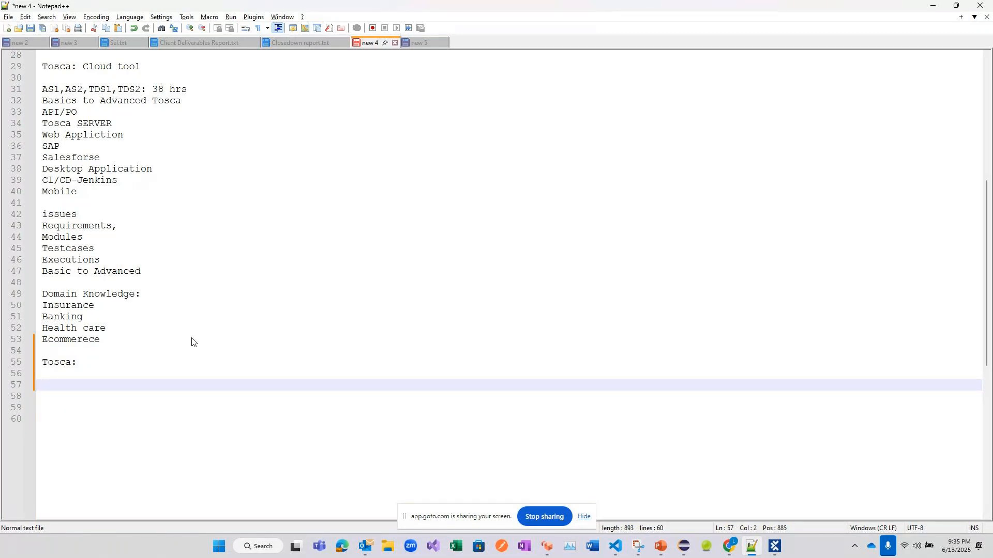
Switch to Tosca Commander and open the dialog for creating a new workspace
{"action": "left_click", "coordinate": [775, 546]}
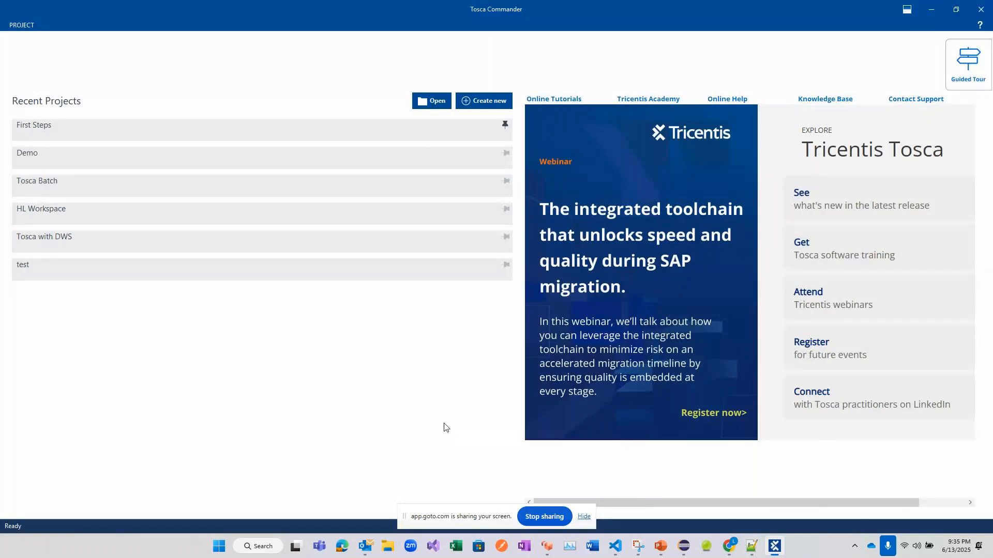
{"action": "left_click", "coordinate": [494, 102]}
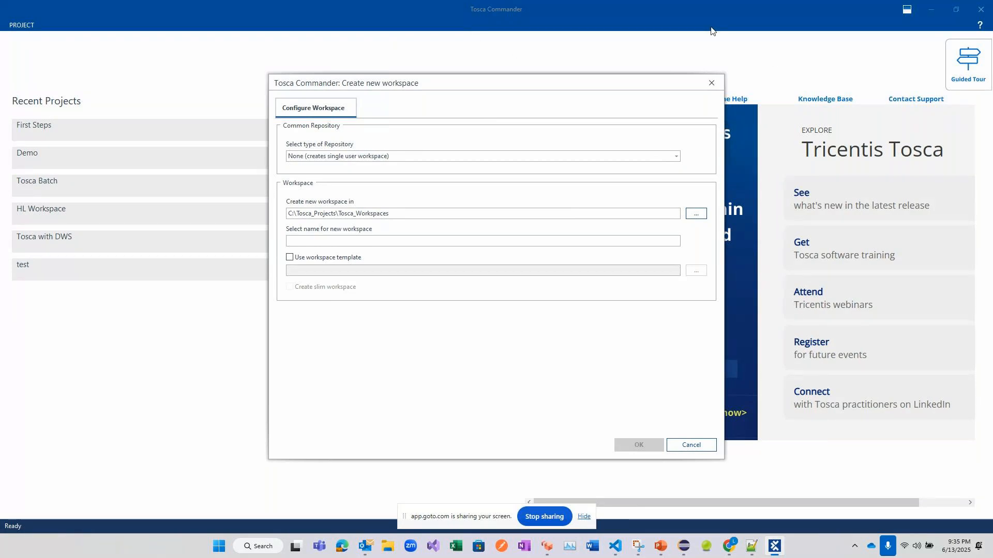
{"action": "left_click", "coordinate": [711, 83]}
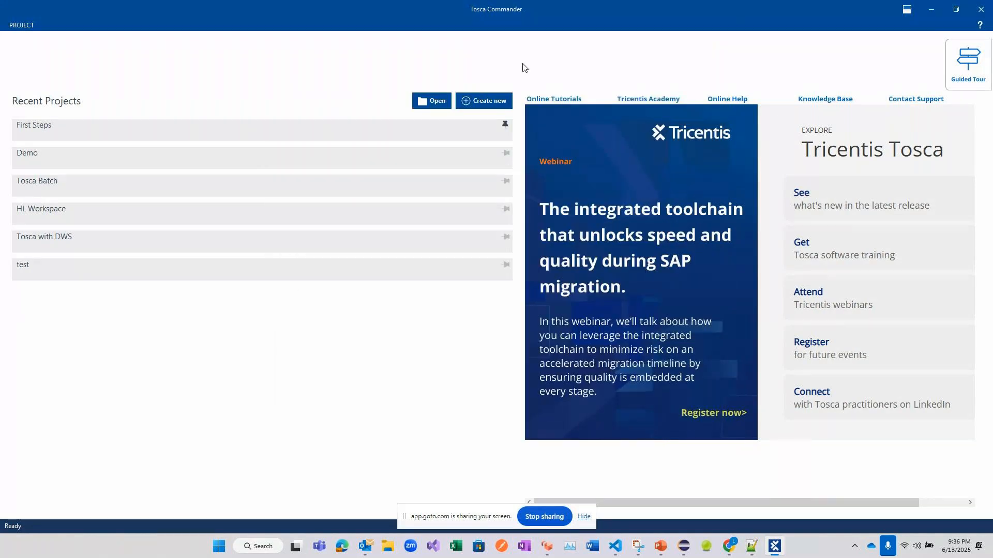
{"action": "left_click", "coordinate": [491, 102]}
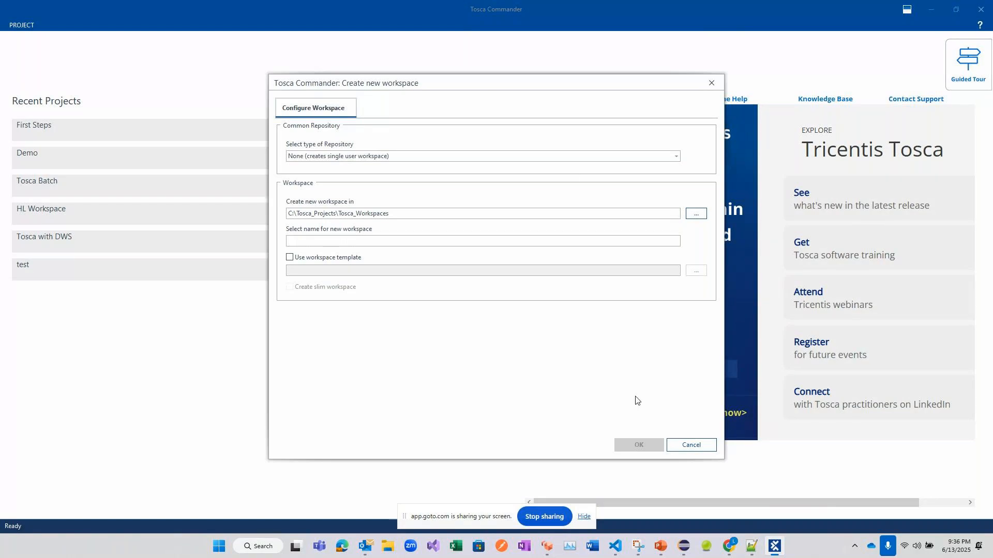
Switch to Notepad++ and write "Workspace: Where you are going to create you testcases." under the Tosca heading
{"action": "left_click", "coordinate": [749, 549]}
{"action": "type", "text": "Workspace: Where"}
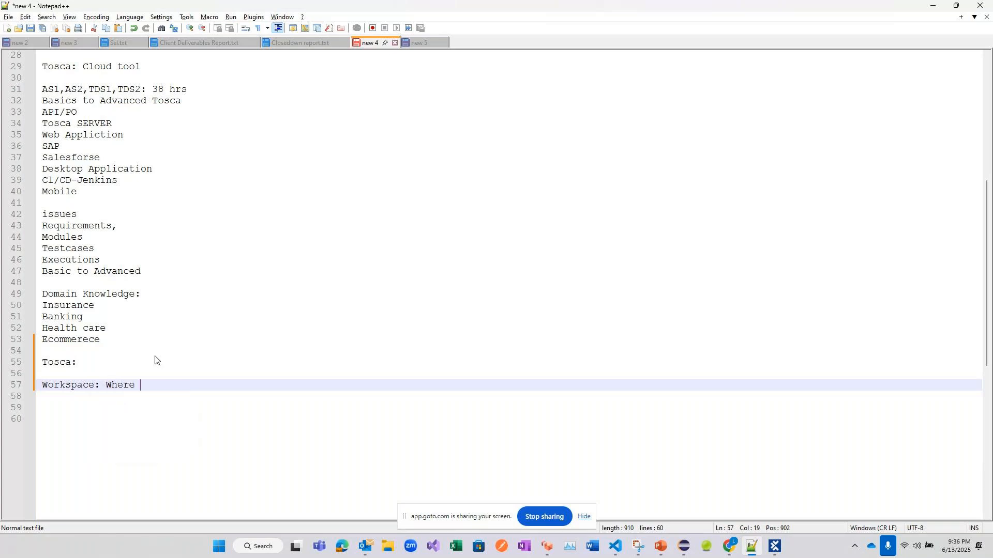
{"action": "type", "text": " you are going t"}
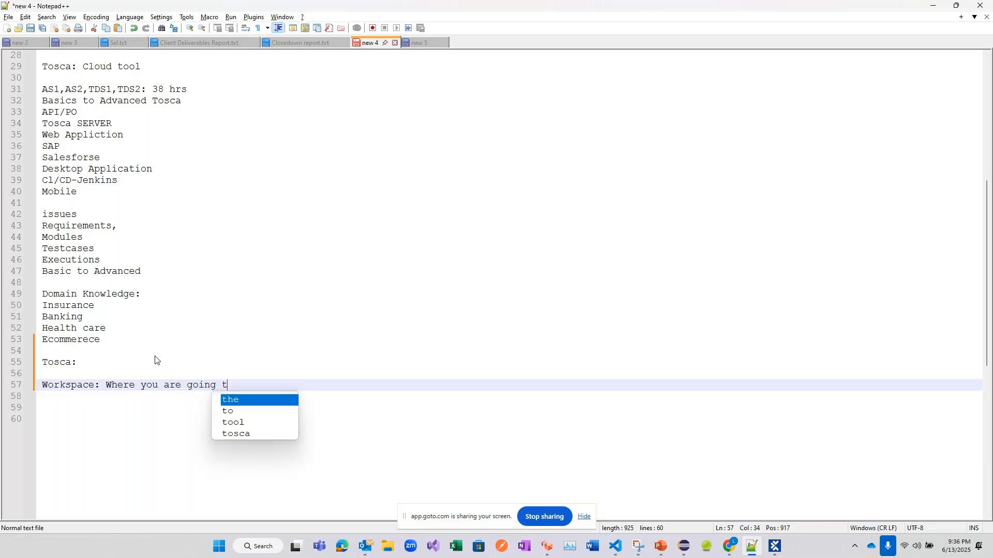
{"action": "type", "text": "o cre"}
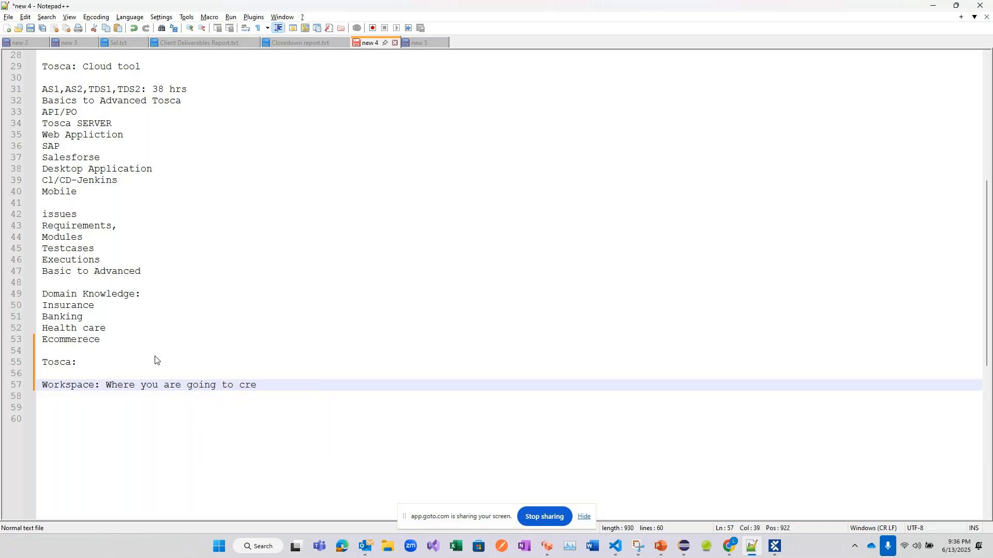
{"action": "type", "text": "ate you testcases."}
View the repository type in Tosca Commander's dialog and add "Repository: where exactly we are storing our workspace." to the Notepad++ notes
{"action": "key", "text": "alt+Tab"}
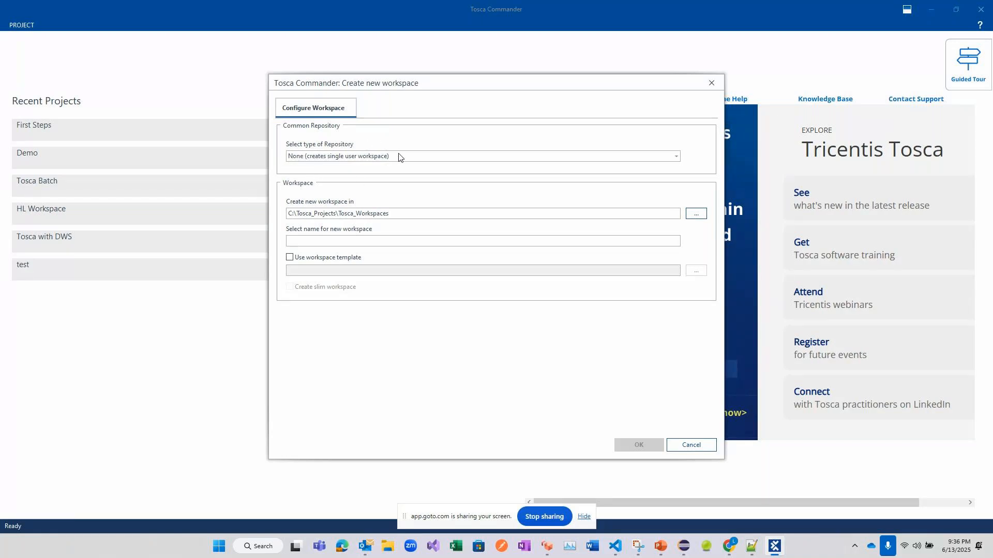
{"action": "left_click", "coordinate": [378, 144]}
{"action": "key", "text": "alt+Tab"}
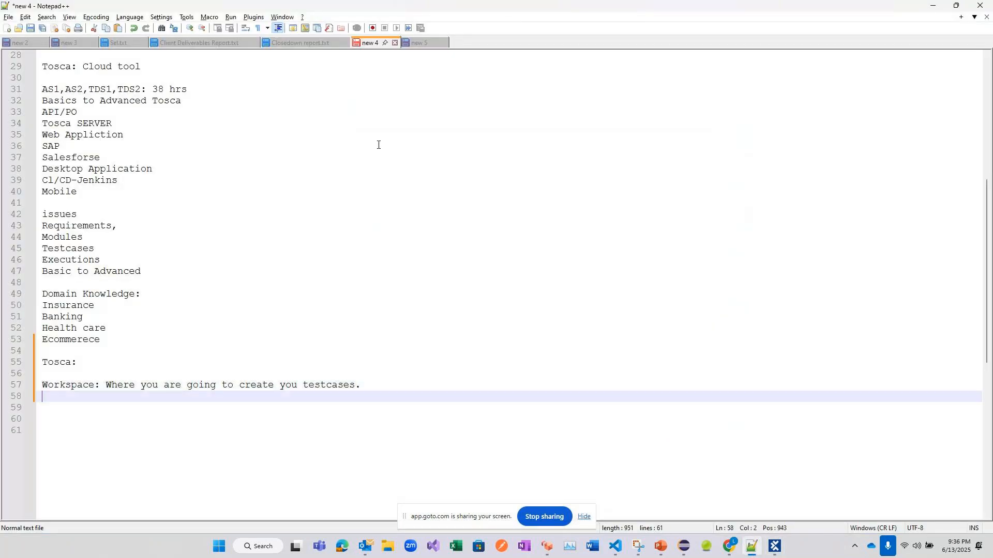
{"action": "key", "text": "Return"}
{"action": "type", "text": "Repository: wher"}
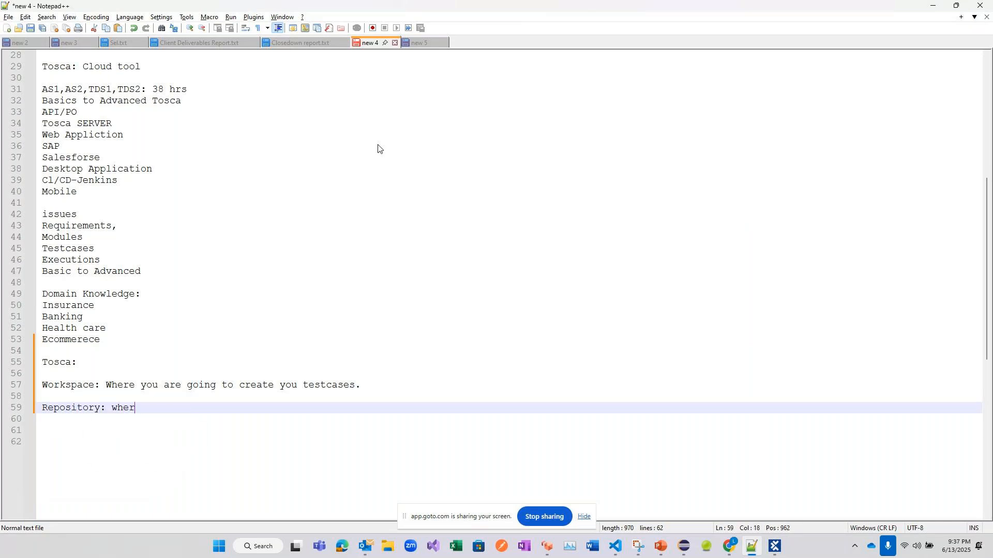
{"action": "type", "text": "e exactly we are storing our "}
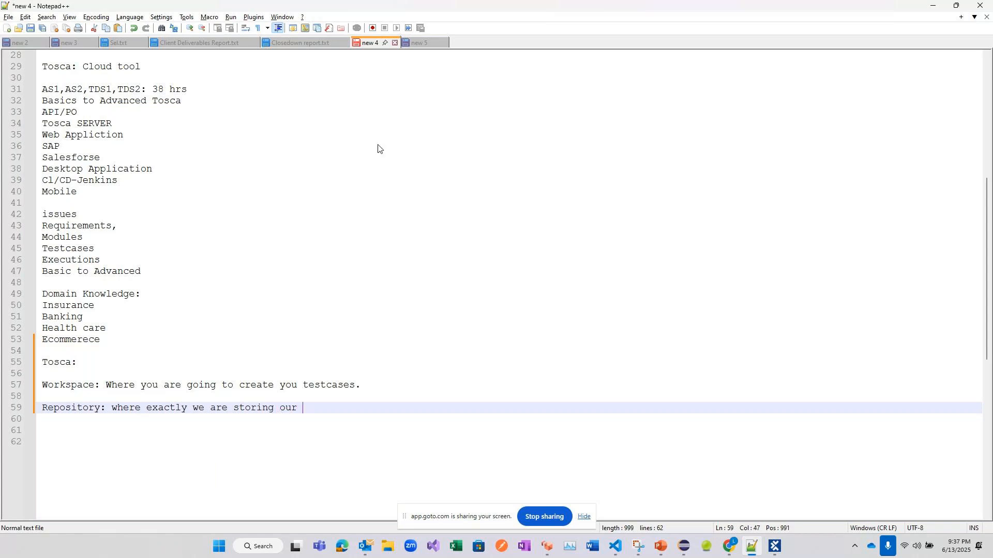
{"action": "type", "text": "workspace."}
{"action": "key", "text": "Return"}
{"action": "key", "text": "Return"}
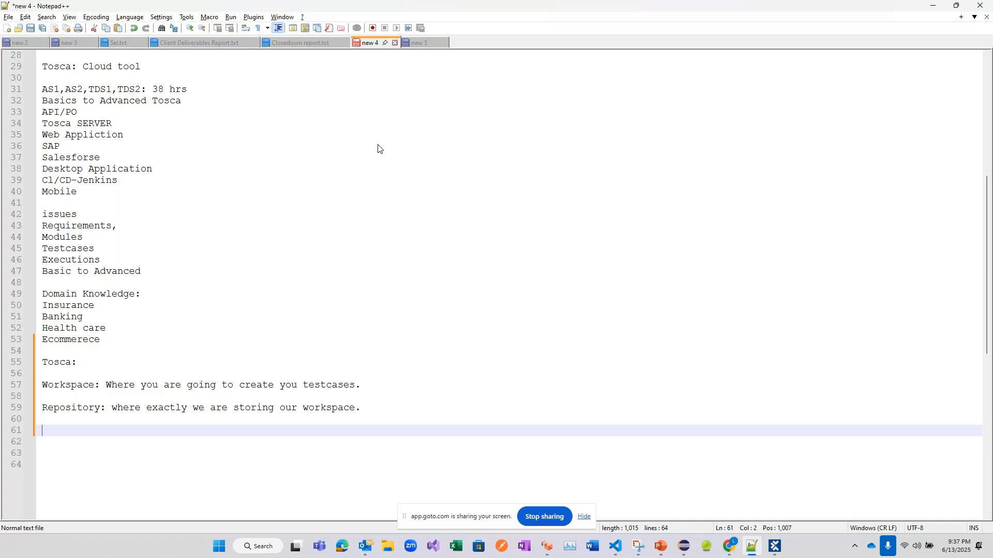
Add the lines "Single User Workspace" and "Multi User Workspace" below the Repository definition
{"action": "type", "text": "Single User Work"}
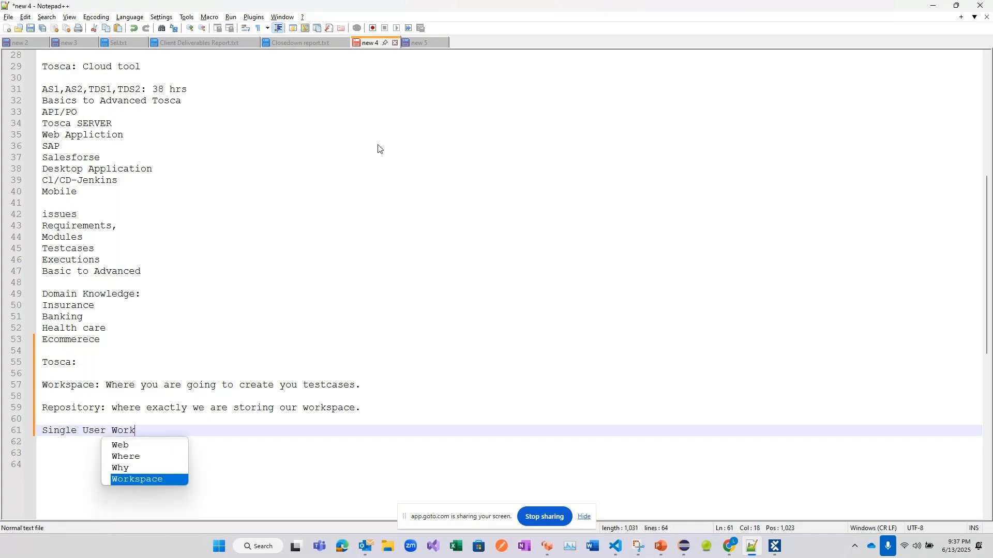
{"action": "type", "text": "space"}
{"action": "key", "text": "Return"}
{"action": "type", "text": "Mult"}
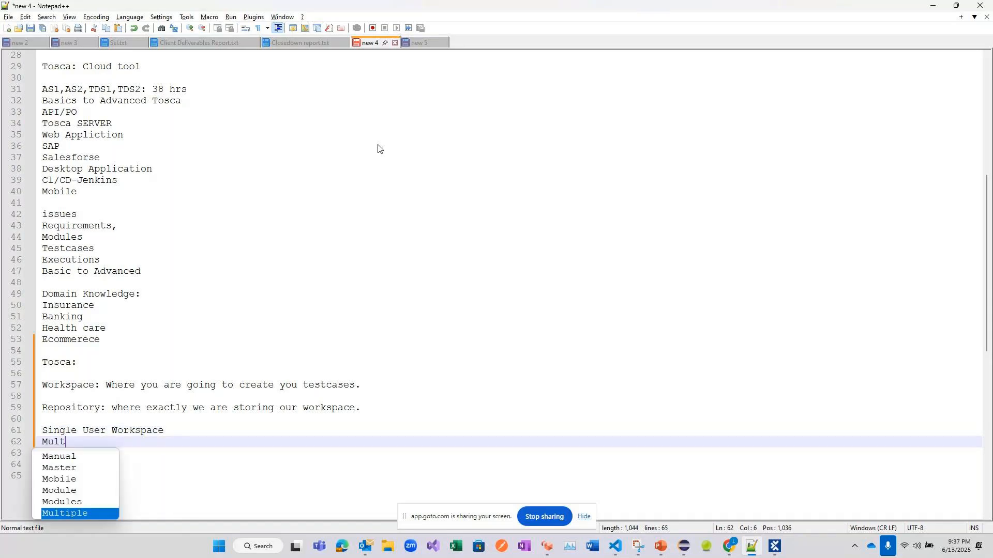
{"action": "type", "text": "i User W"}
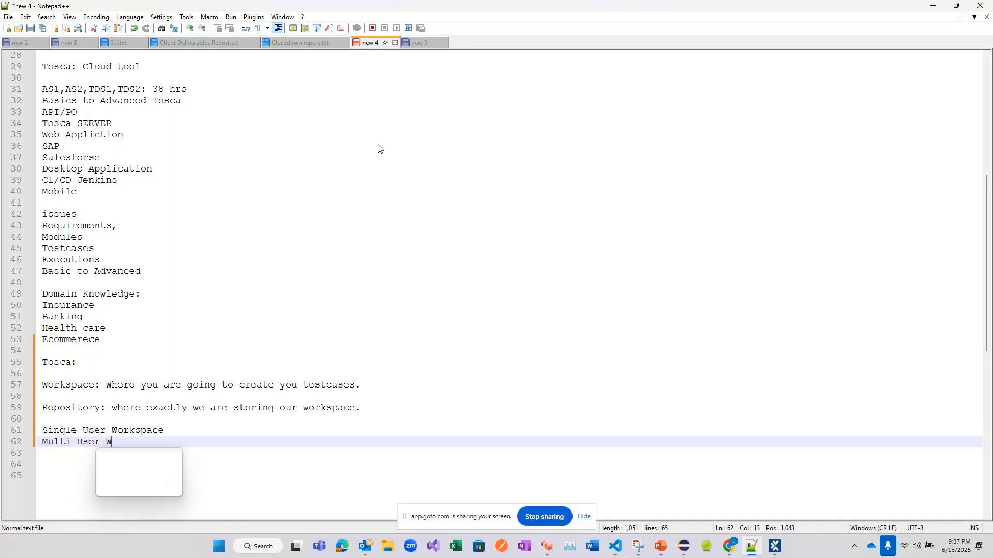
{"action": "type", "text": "orkspace"}
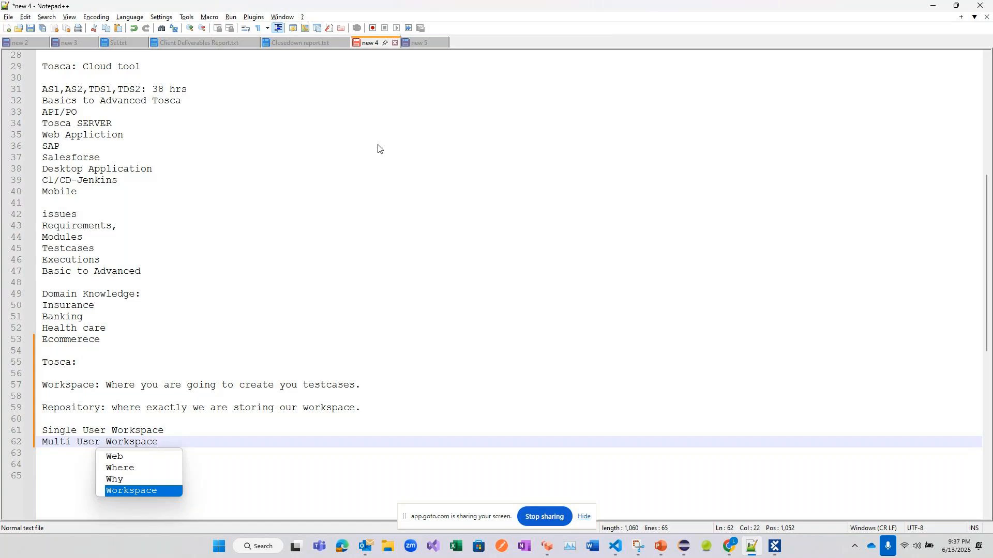
{"action": "left_click", "coordinate": [207, 445]}
Add the heading "Tosca Components:" after a blank line below the workspace types
{"action": "key", "text": "Return"}
{"action": "key", "text": "Return"}
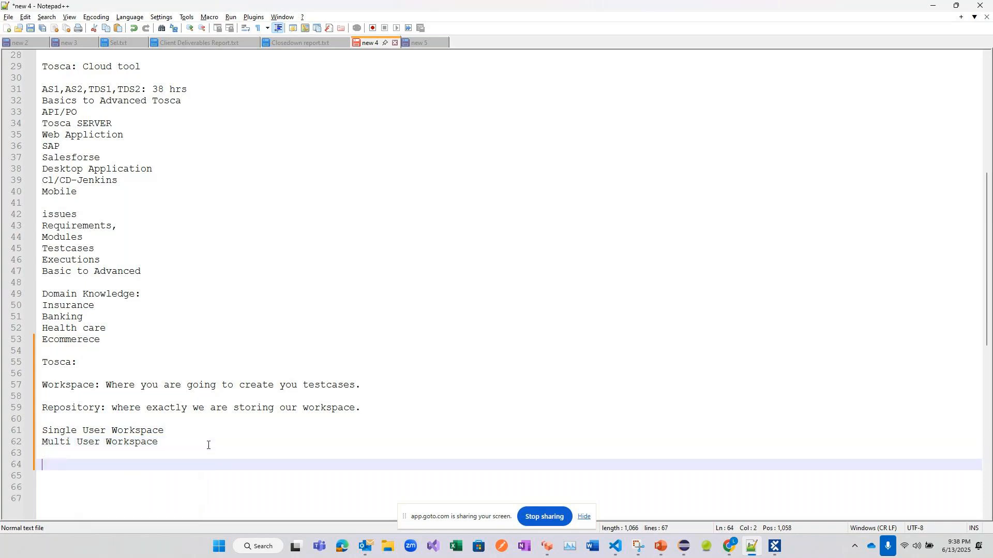
{"action": "type", "text": "Tosca"}
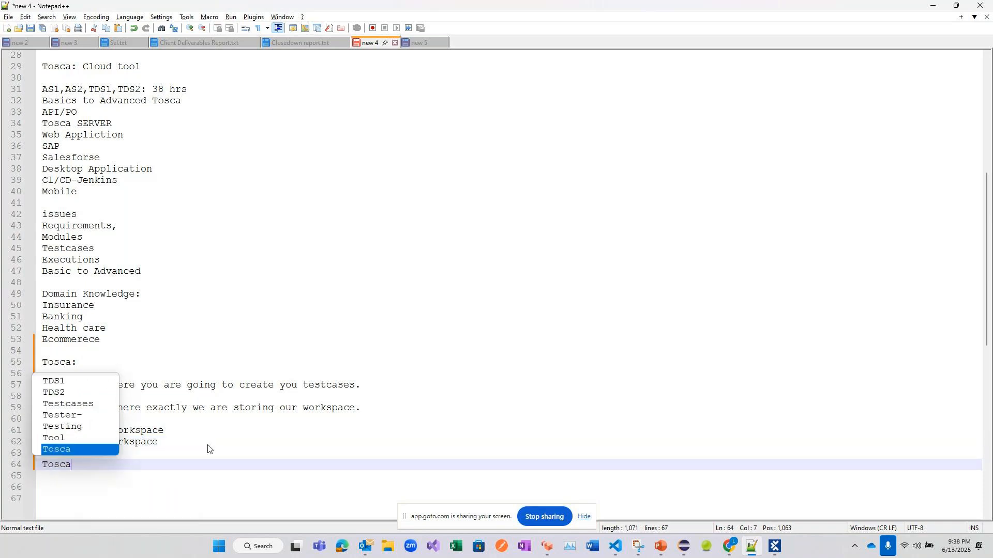
{"action": "type", "text": " Co"}
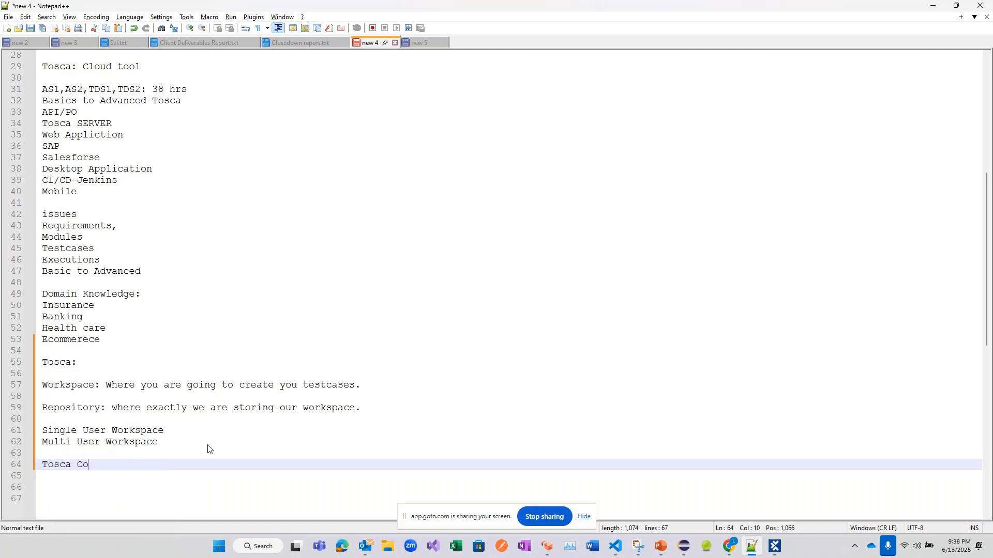
{"action": "type", "text": "mponents:"}
Write "1. Tosca Commander" as the first item under the Tosca Components heading
{"action": "key", "text": "Return"}
{"action": "type", "text": "1. Tosca "}
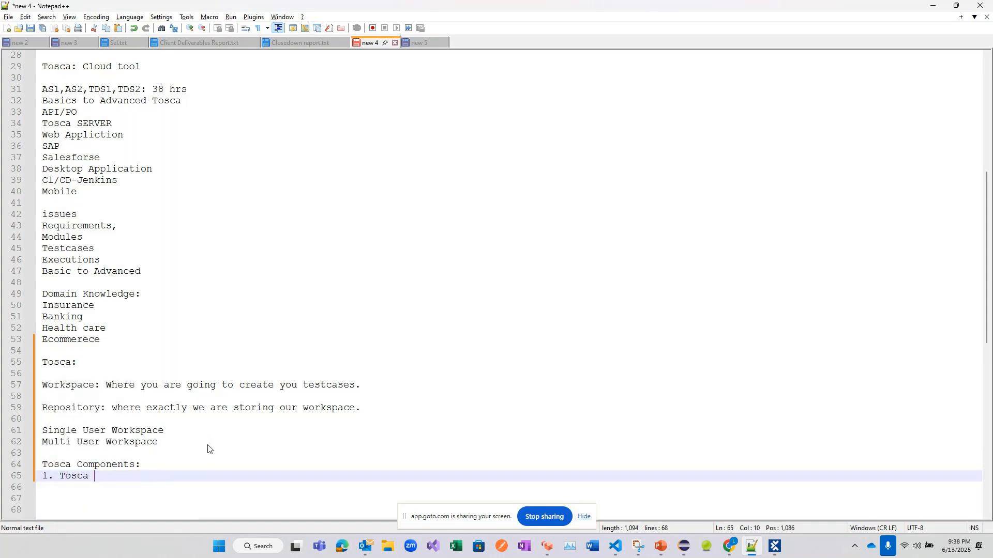
{"action": "type", "text": "C"}
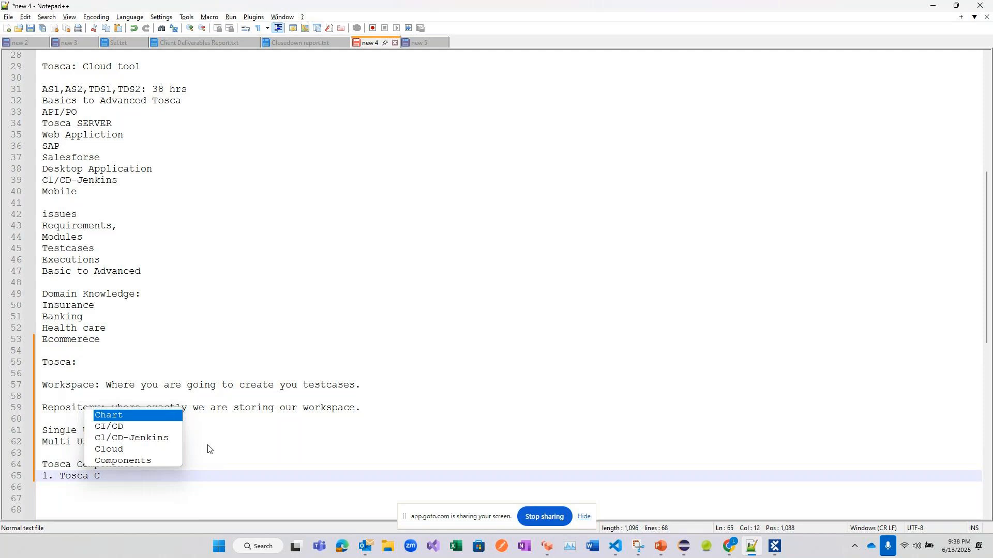
{"action": "key", "text": "Down"}
{"action": "key", "text": "Down"}
{"action": "key", "text": "Down"}
{"action": "key", "text": "Down"}
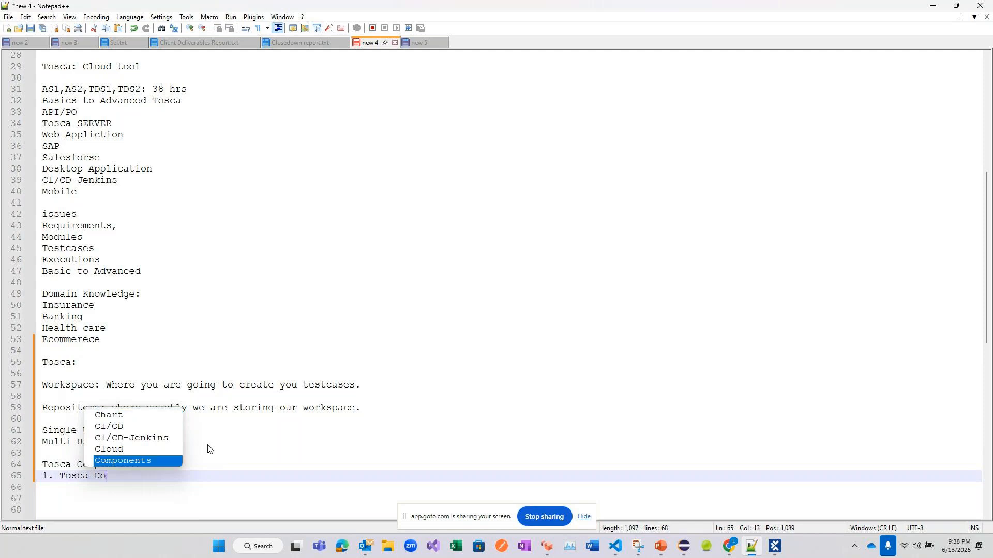
{"action": "key", "text": "Escape"}
{"action": "key", "text": "BackSpace"}
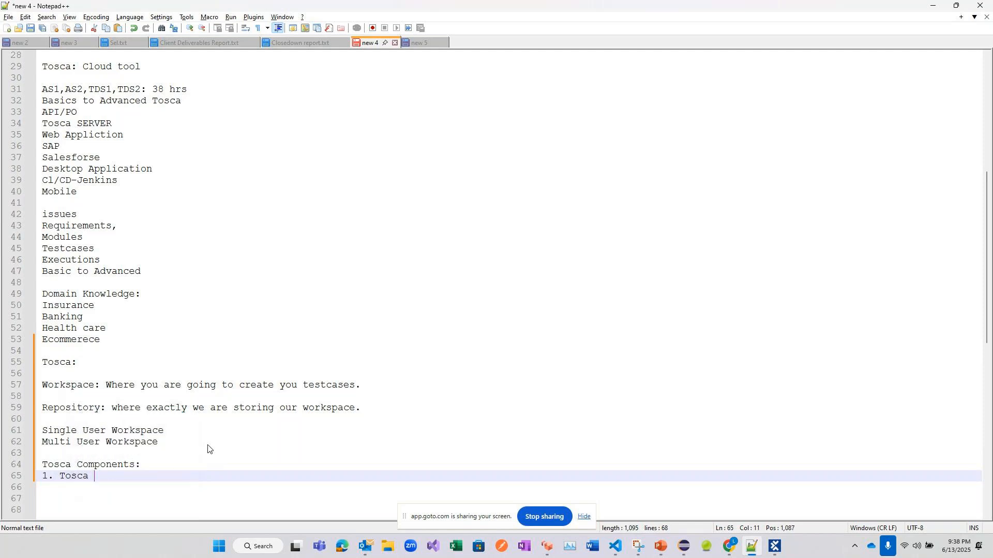
{"action": "type", "text": "Commander"}
Add the second component item, "2. Xscan Wizard: Capture the Modules"
{"action": "key", "text": "Return"}
{"action": "type", "text": "2."}
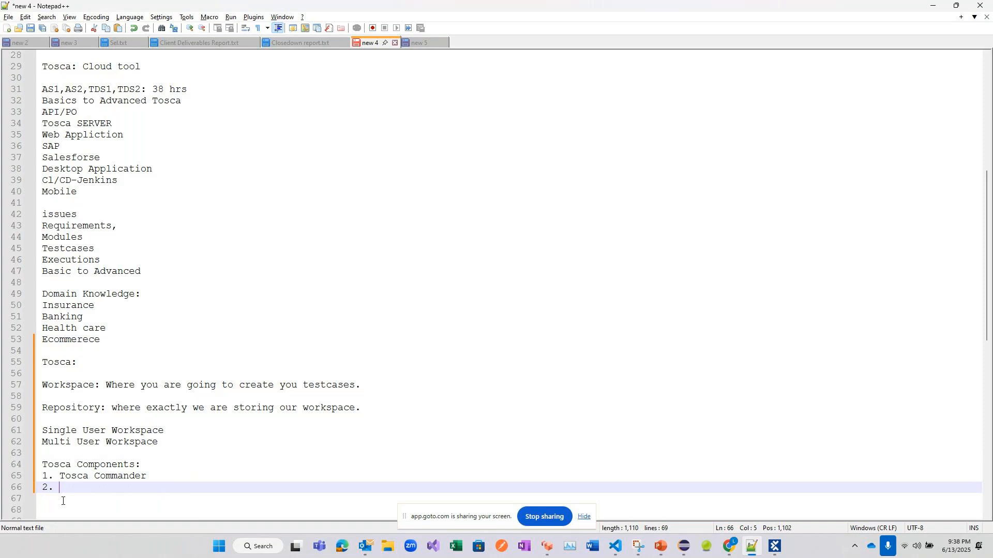
{"action": "type", "text": "Xscan Wiz"}
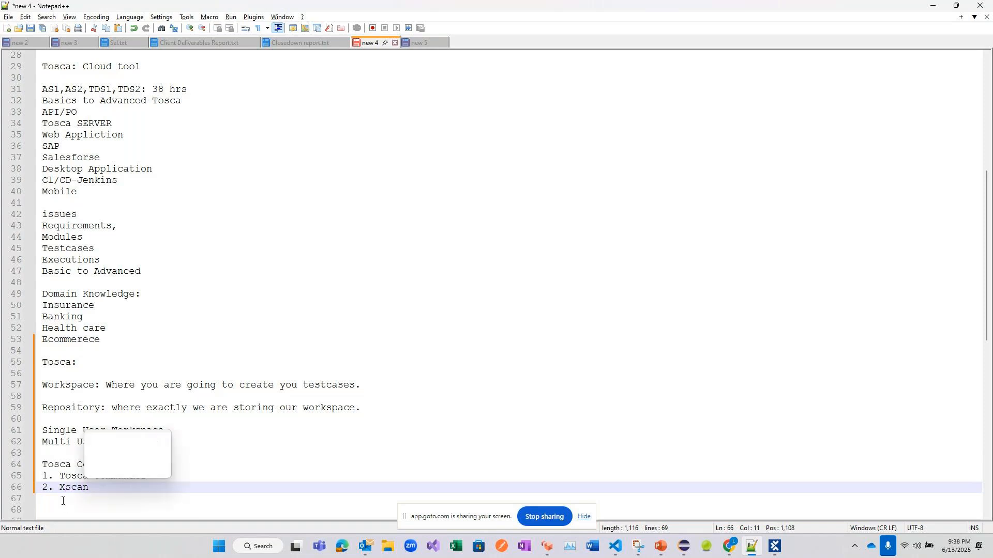
{"action": "type", "text": "ard"}
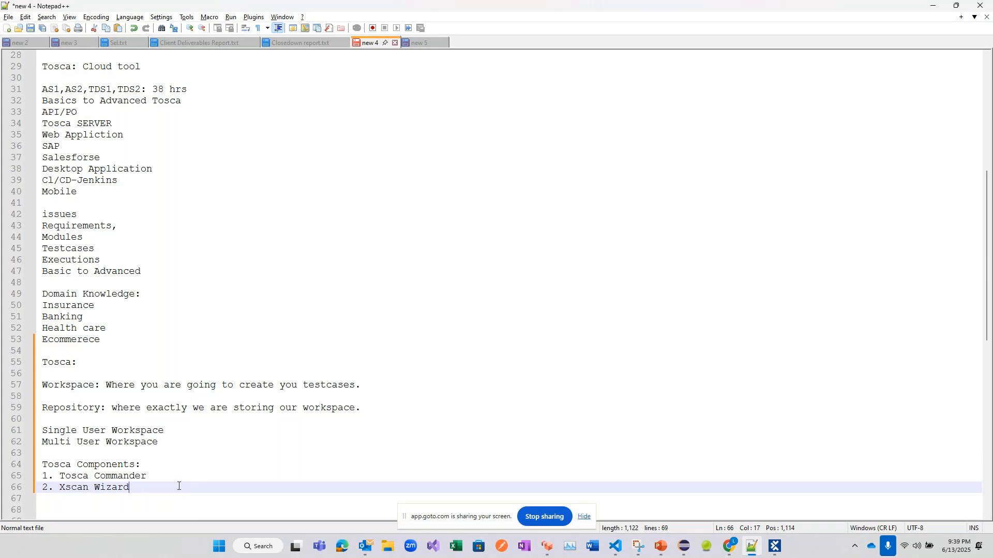
{"action": "type", "text": ": C"}
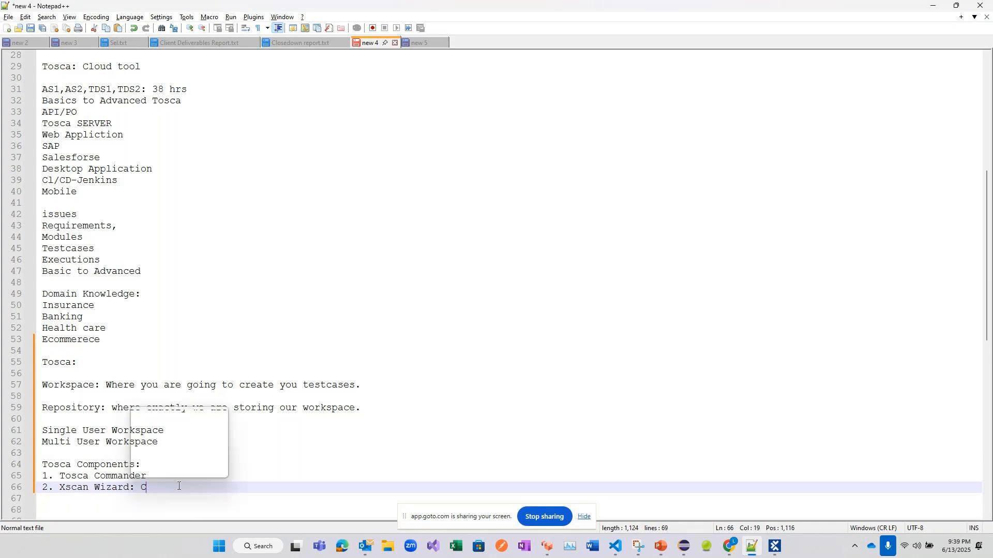
{"action": "type", "text": "apture the Modules"}
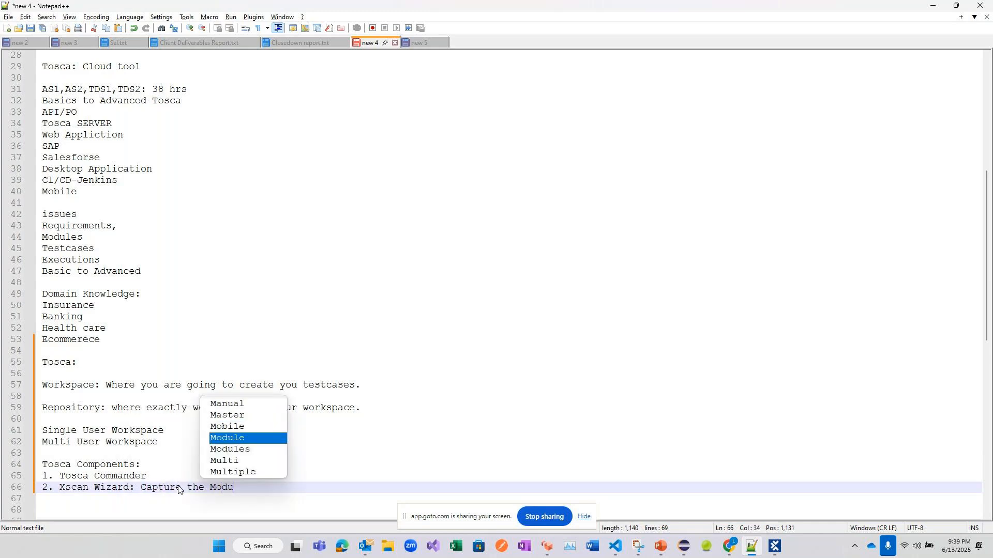
{"action": "key", "text": "Escape"}
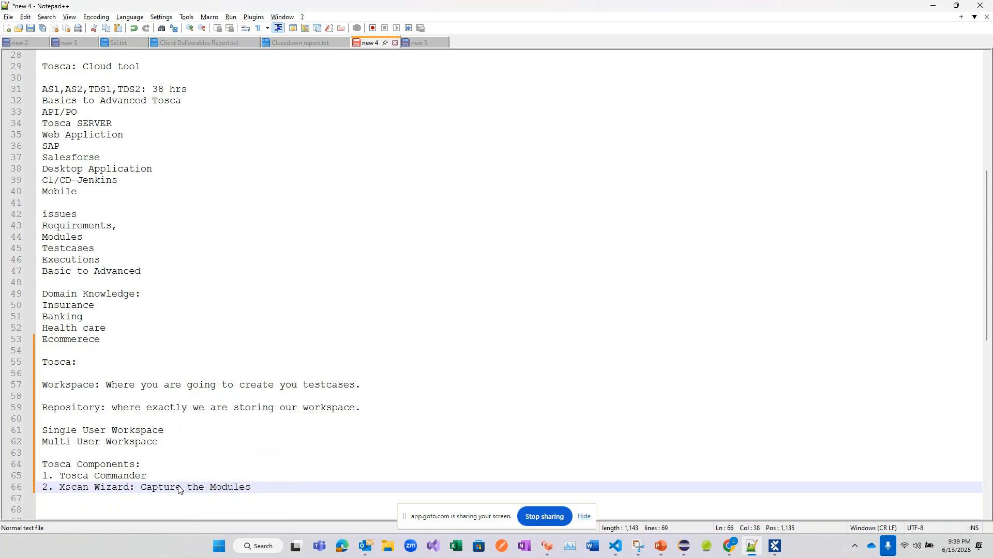
Add "3. Executions" as the third item in the component list
{"action": "key", "text": "Return"}
{"action": "type", "text": "3."}
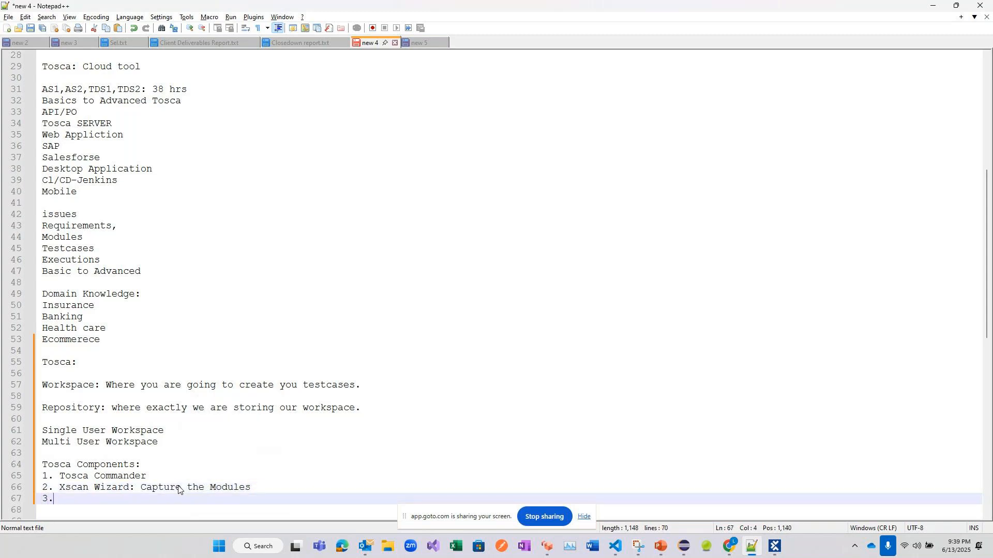
{"action": "type", "text": " Execution"}
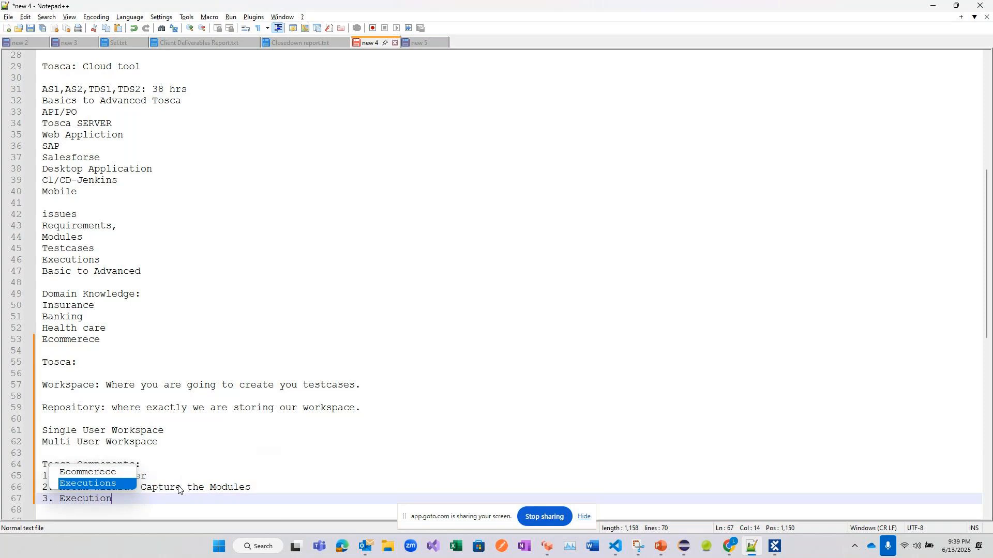
{"action": "key", "text": "Return"}
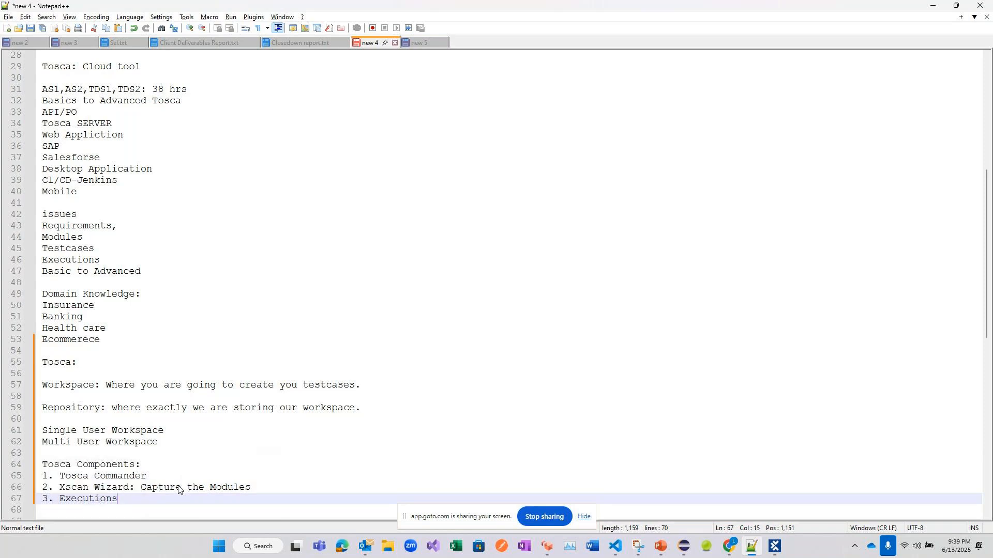
Add "4. Repository" as the fourth item in the Tosca Components list
{"action": "key", "text": "Return"}
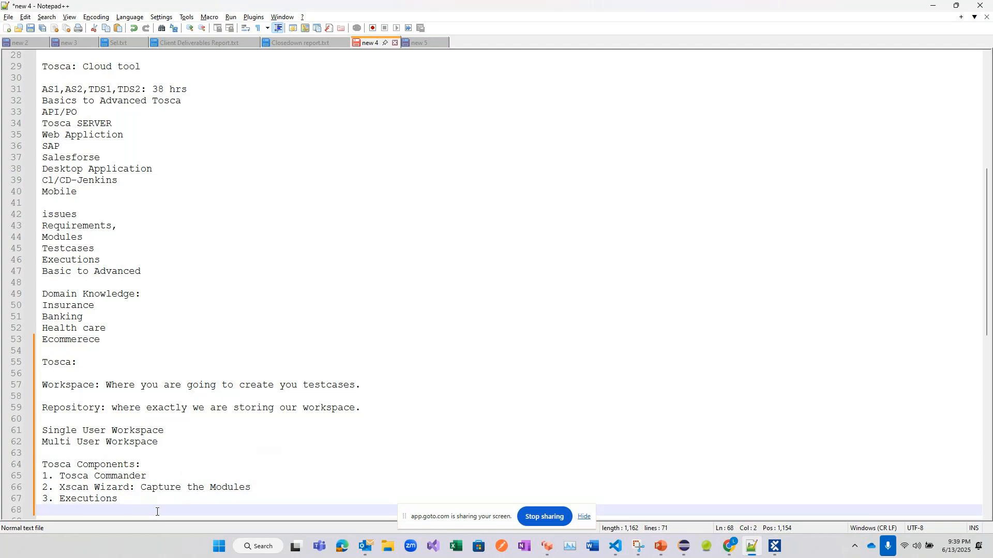
{"action": "type", "text": "4. R"}
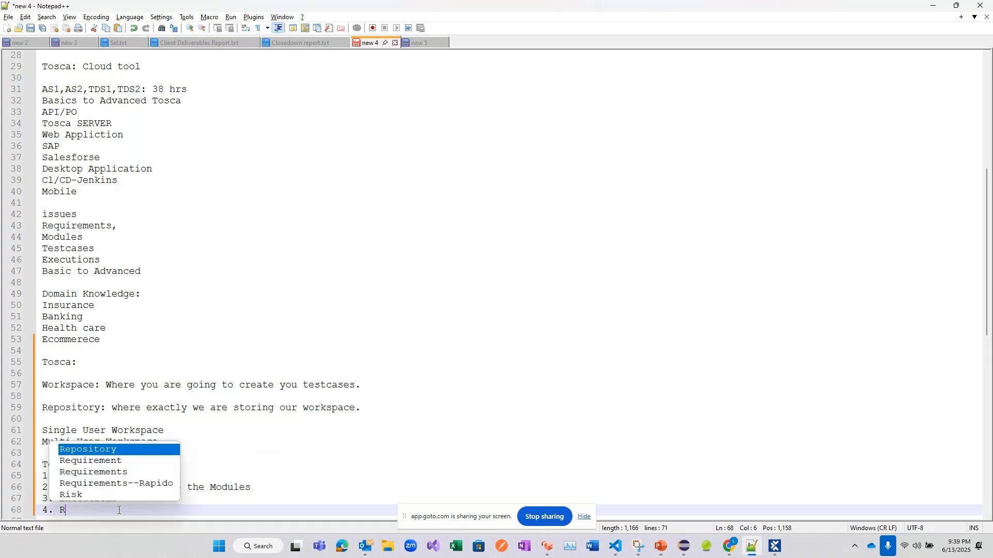
{"action": "type", "text": "eposo"}
{"action": "key", "text": "BackSpace"}
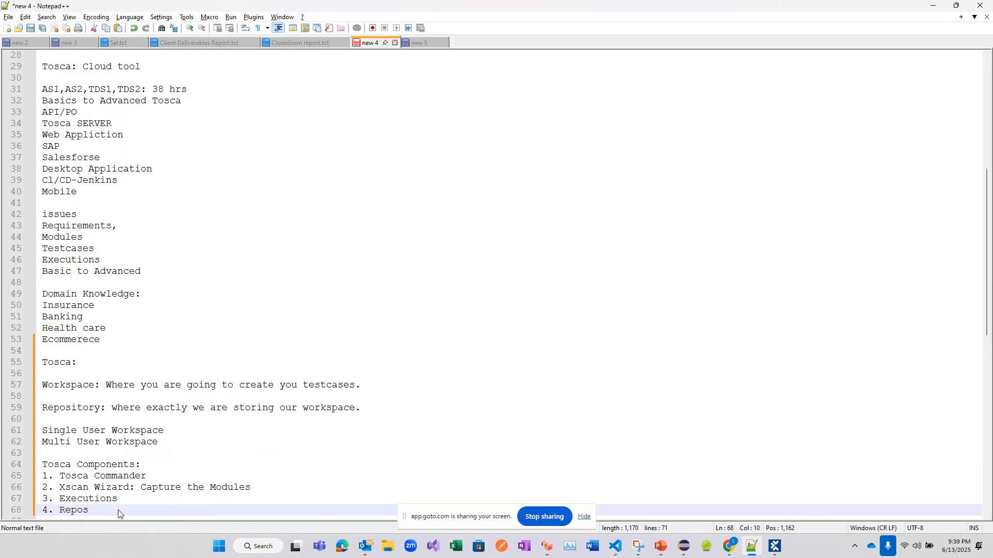
{"action": "type", "text": "itory"}
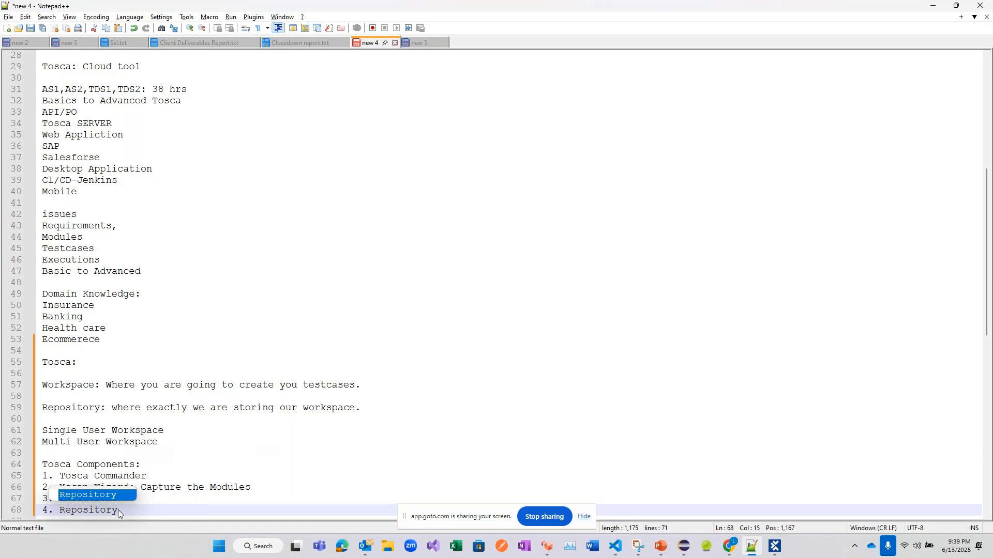
Switch to Tosca Commander's new workspace dialog, choose Oracle as the repository type and insert the connection string template
{"action": "key", "text": "alt+Tab"}
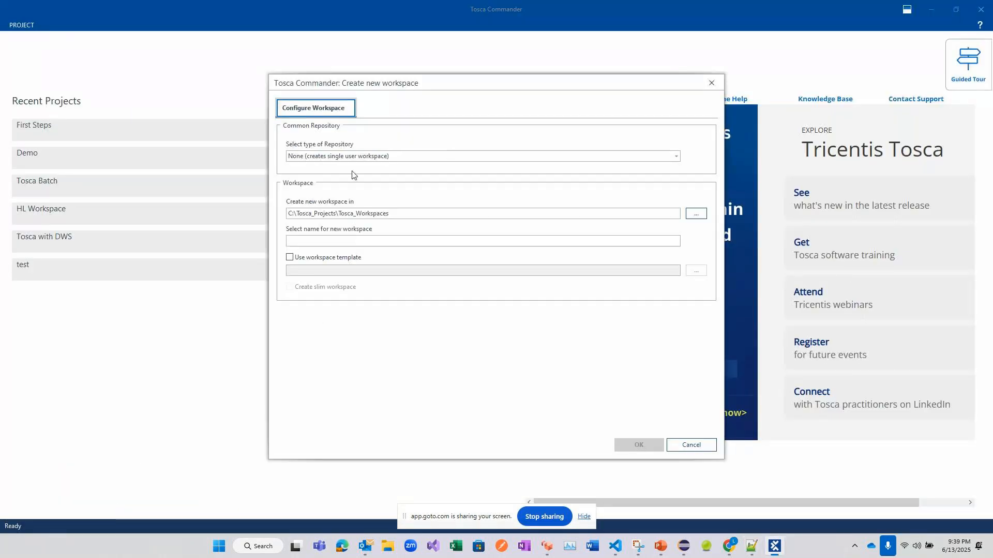
{"action": "key", "text": "alt+Tab"}
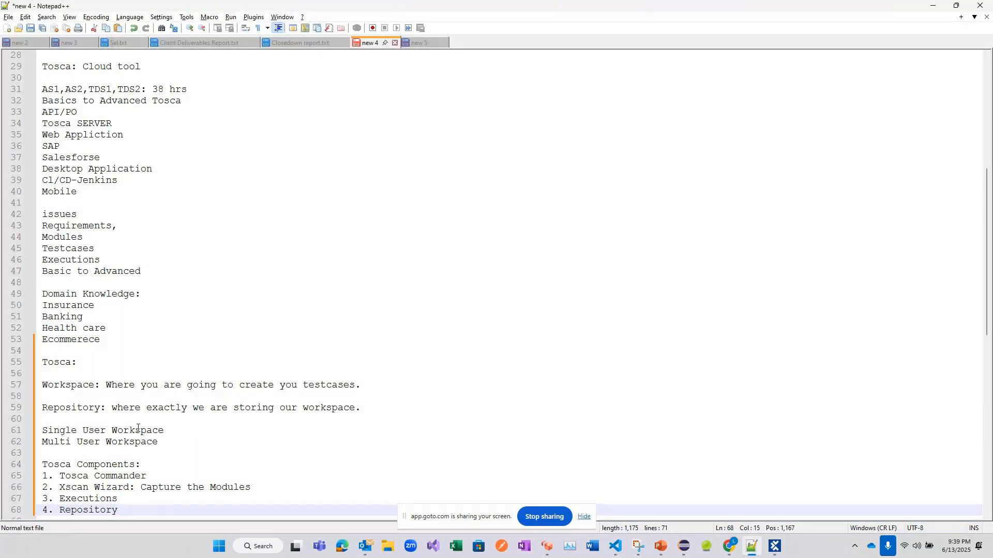
{"action": "key", "text": "alt+Tab"}
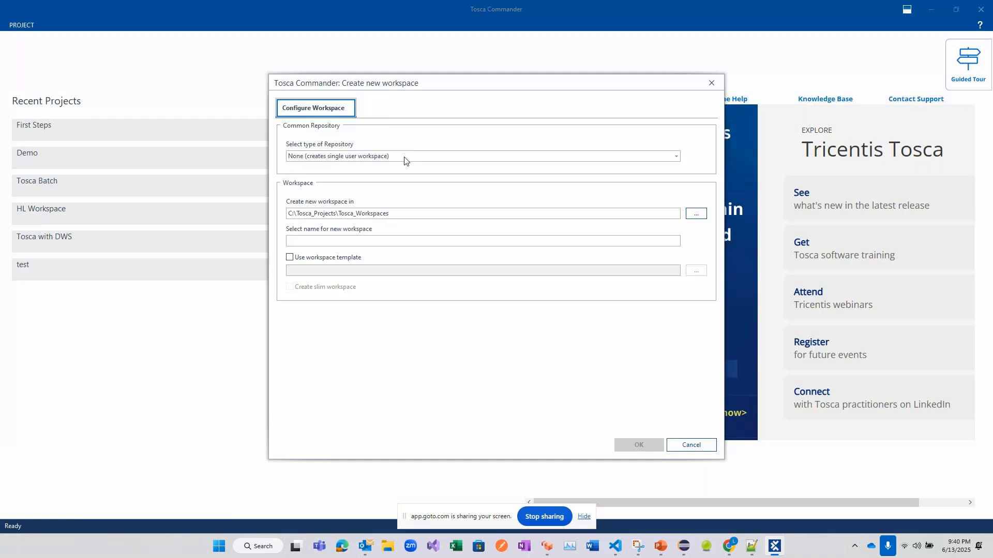
{"action": "left_click", "coordinate": [405, 158]}
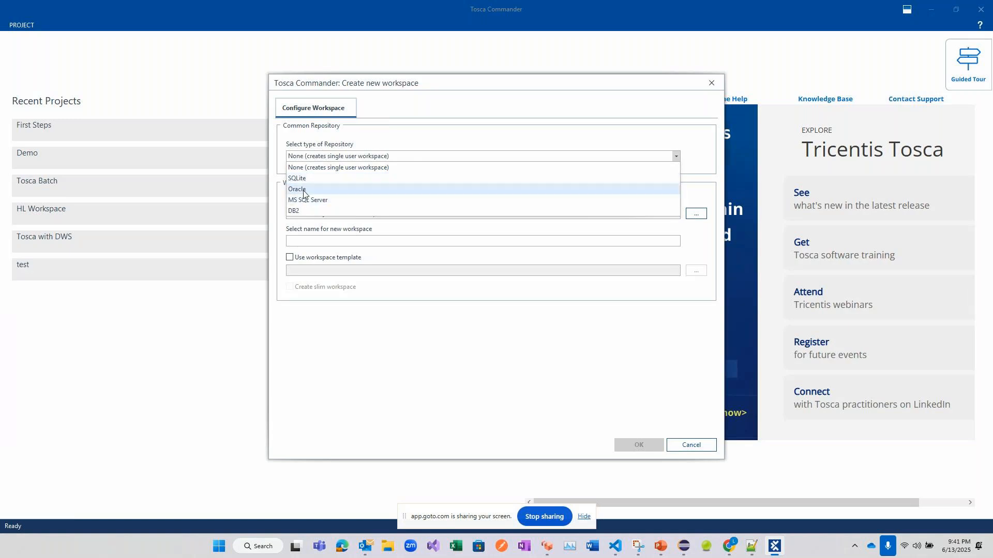
{"action": "left_click", "coordinate": [304, 190]}
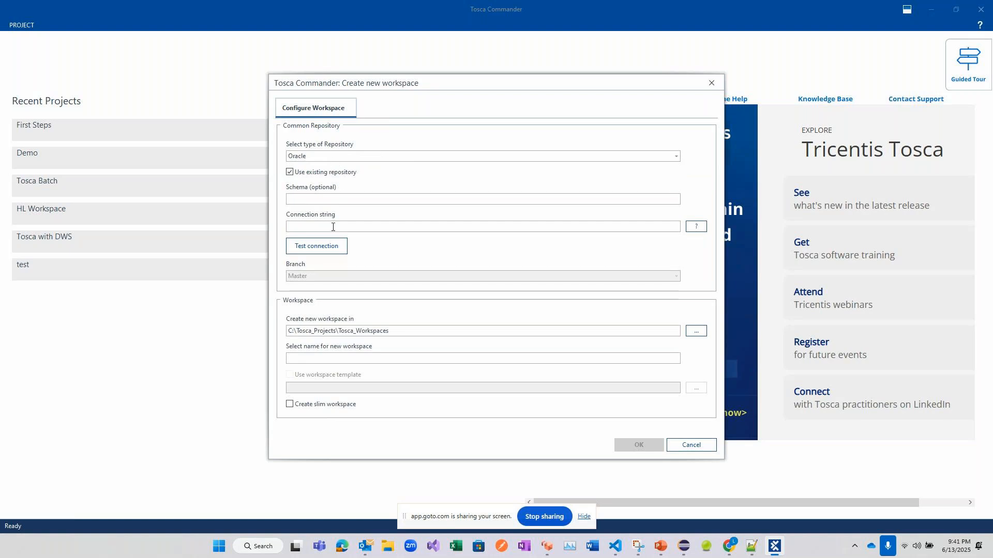
{"action": "left_click", "coordinate": [696, 227]}
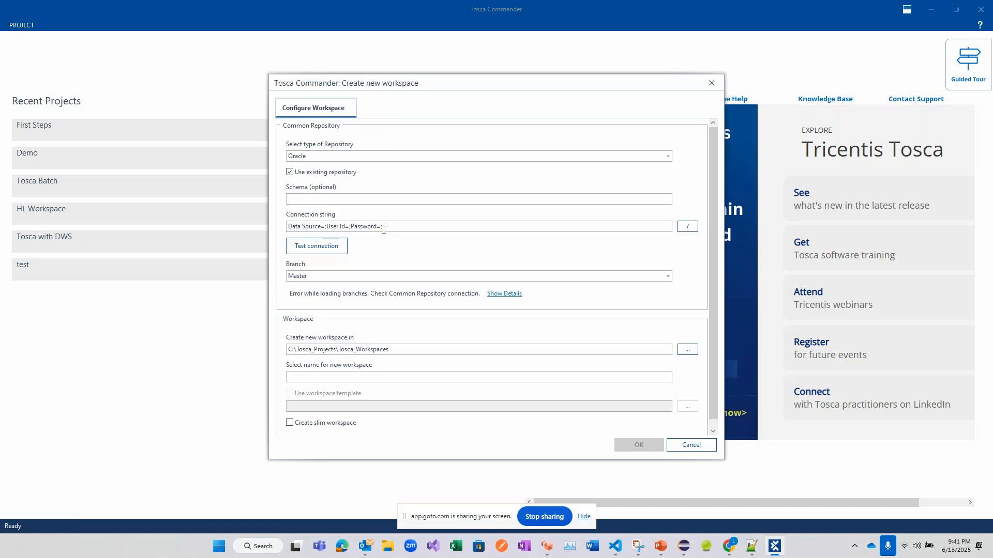
{"action": "left_click_drag", "start_coordinate": [397, 226], "coordinate": [279, 228]}
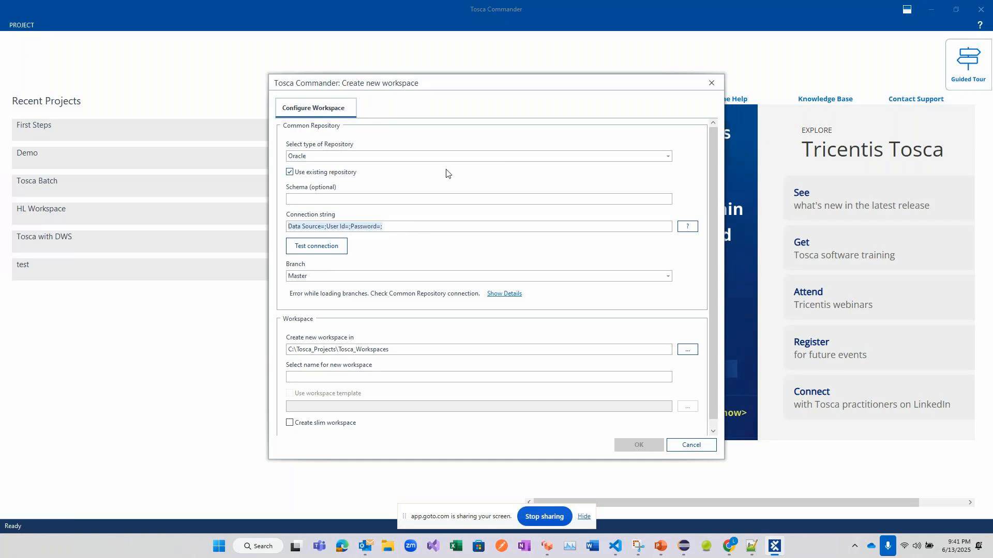
Test the Oracle connection with the unfilled template string and change the repository type to SQLite
{"action": "left_click", "coordinate": [456, 156]}
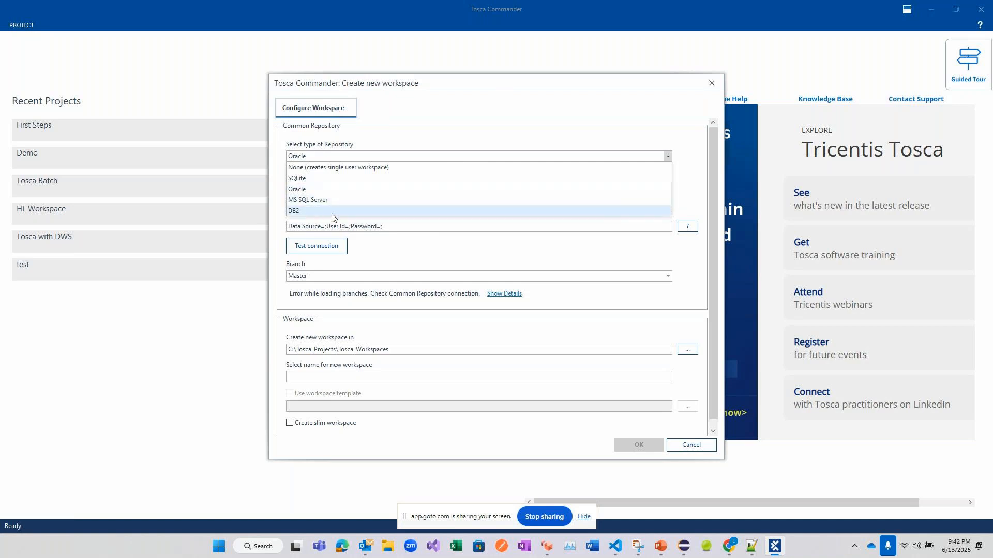
{"action": "left_click", "coordinate": [398, 228]}
{"action": "left_click_drag", "start_coordinate": [398, 226], "coordinate": [288, 228]}
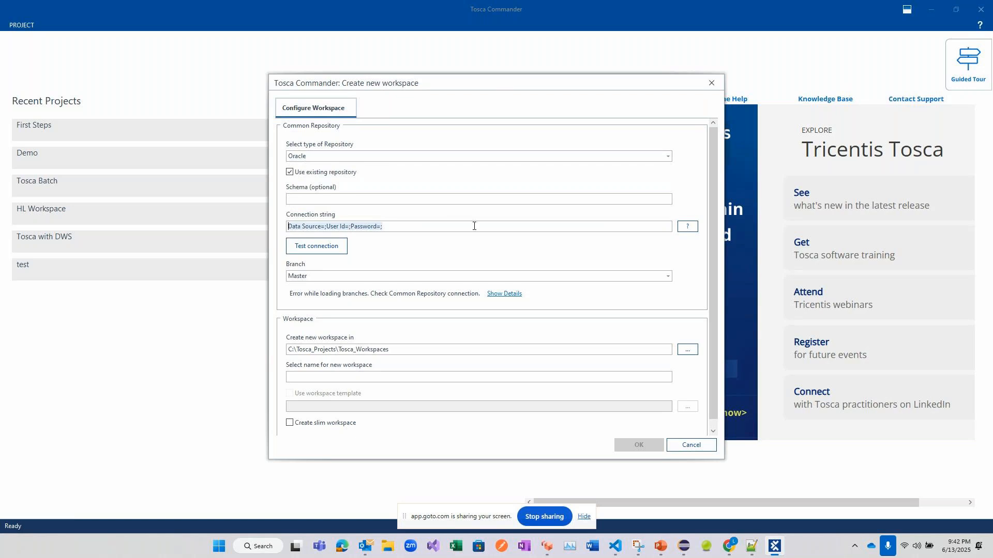
{"action": "left_click", "coordinate": [336, 249]}
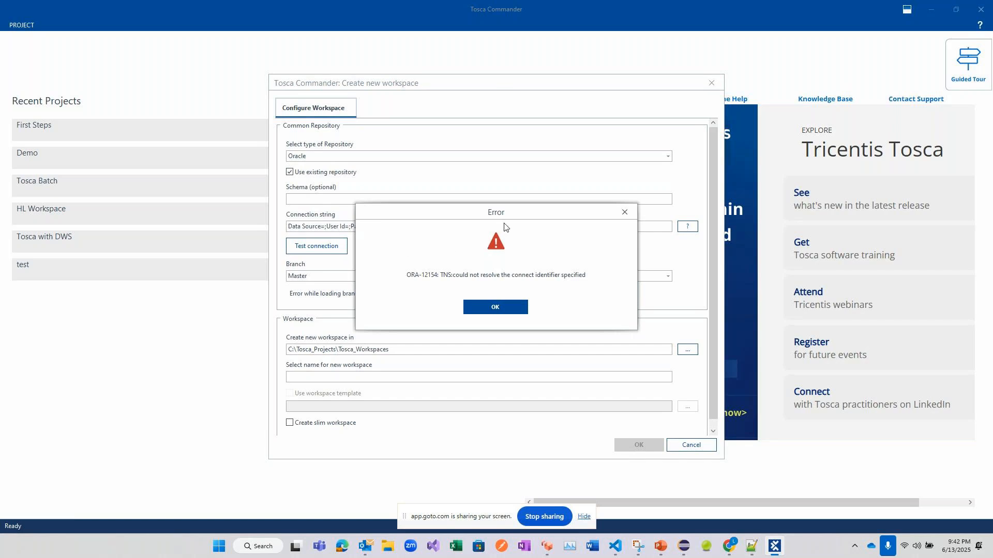
{"action": "left_click", "coordinate": [630, 214]}
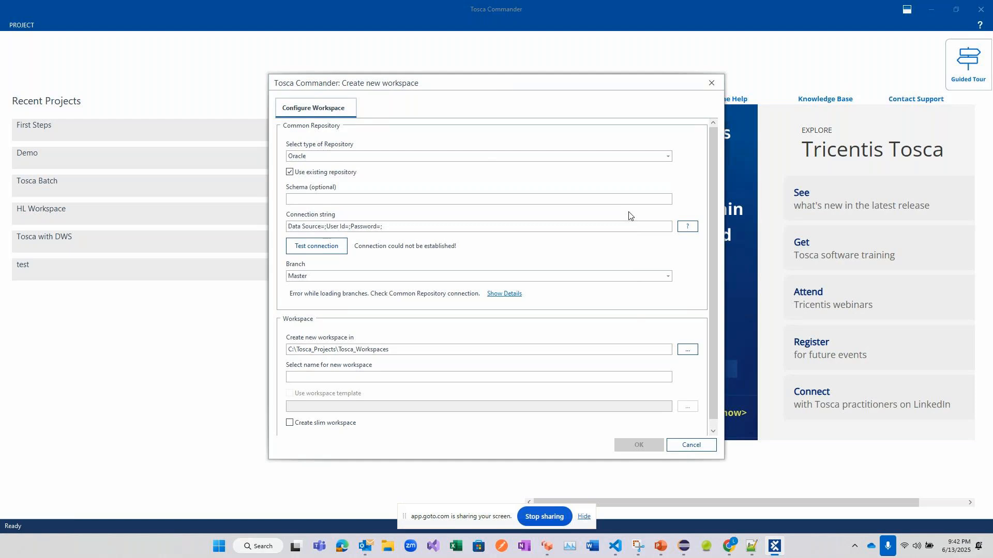
{"action": "left_click", "coordinate": [563, 157]}
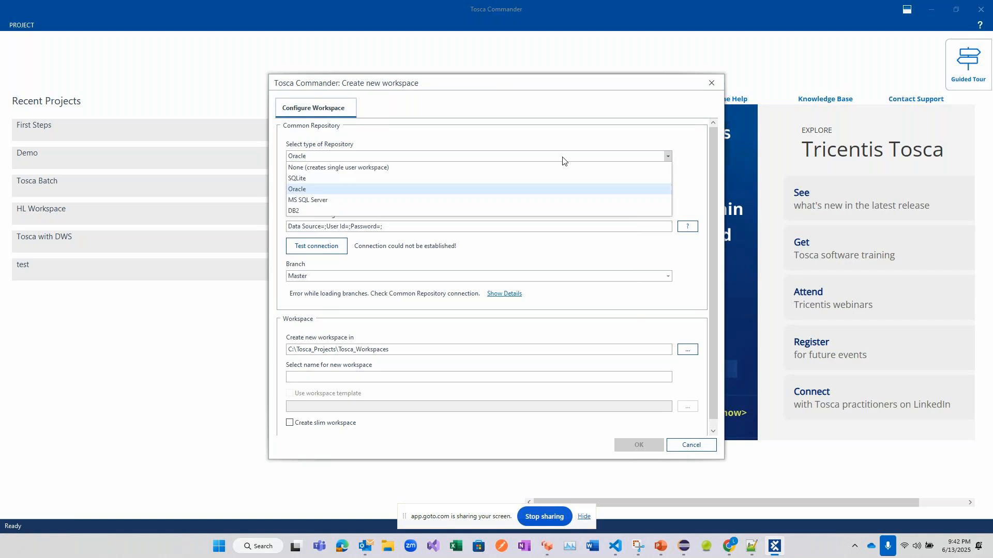
{"action": "left_click", "coordinate": [462, 179]}
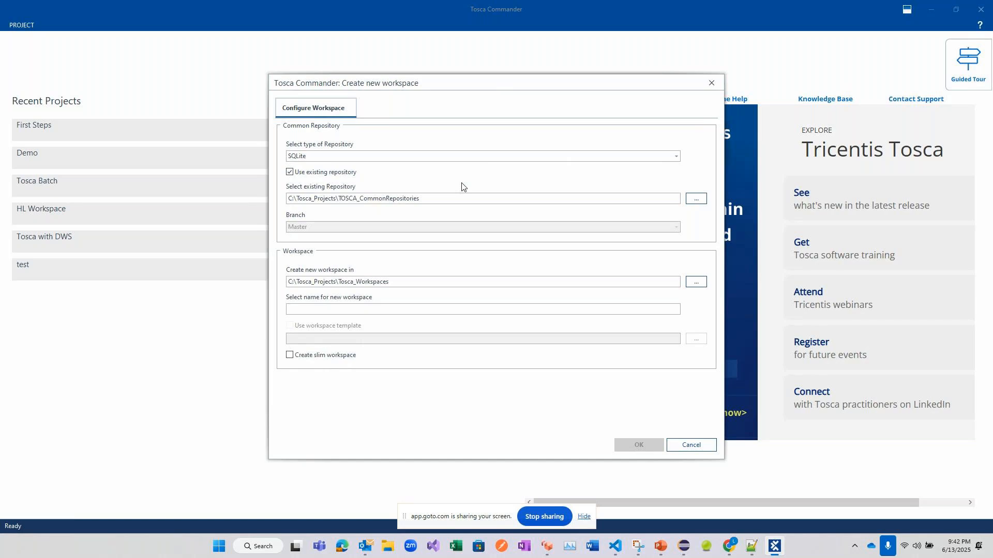
Switch to the GoTo Meeting session, mute everybody and turn the organizer's own microphone back on
{"action": "key", "text": "alt+Tab"}
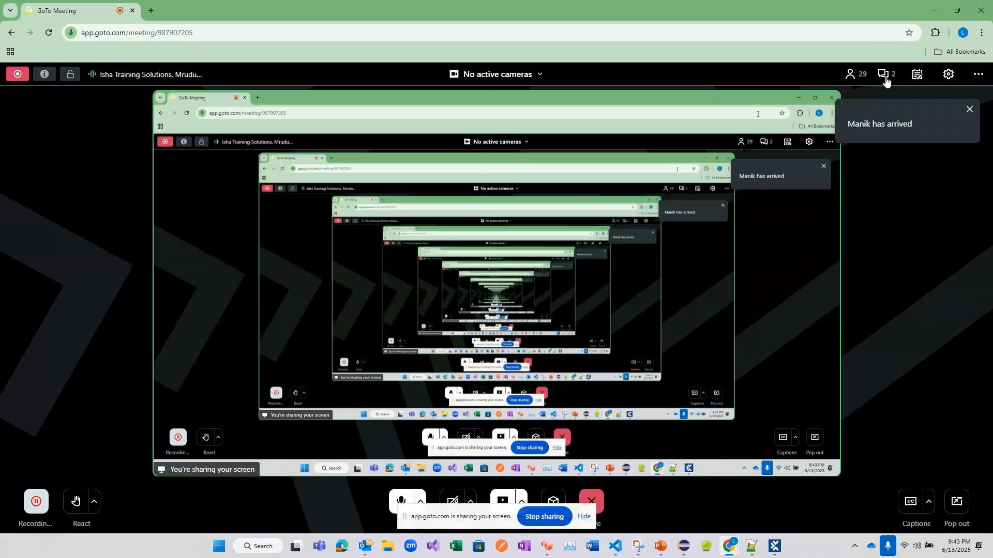
{"action": "left_click", "coordinate": [850, 75]}
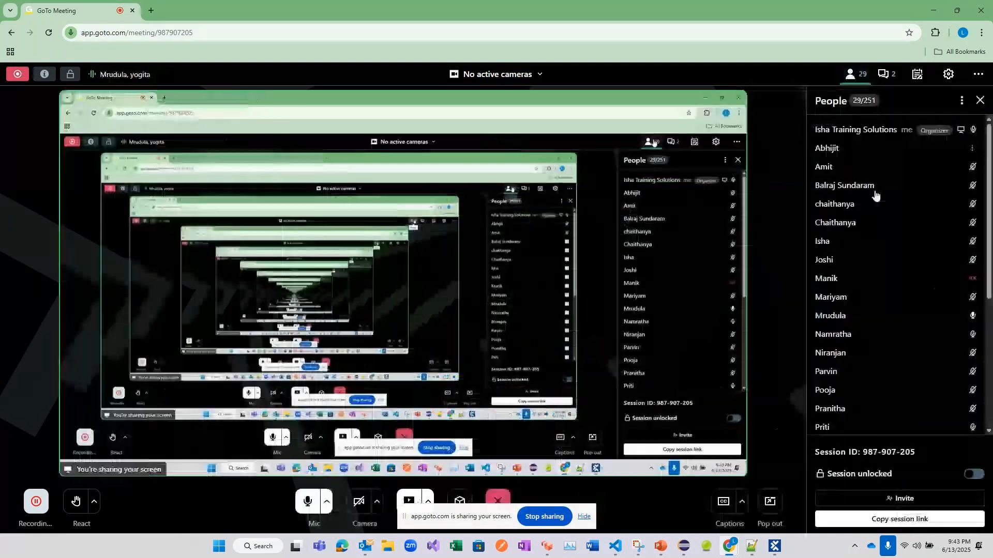
{"action": "scroll", "coordinate": [877, 321], "scroll_direction": "down", "scroll_amount": 5}
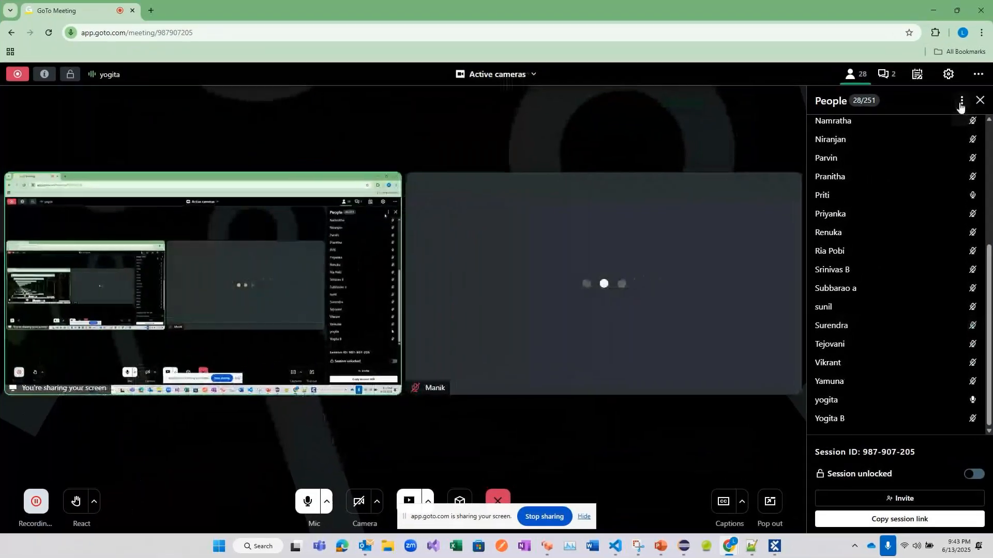
{"action": "left_click", "coordinate": [964, 131]}
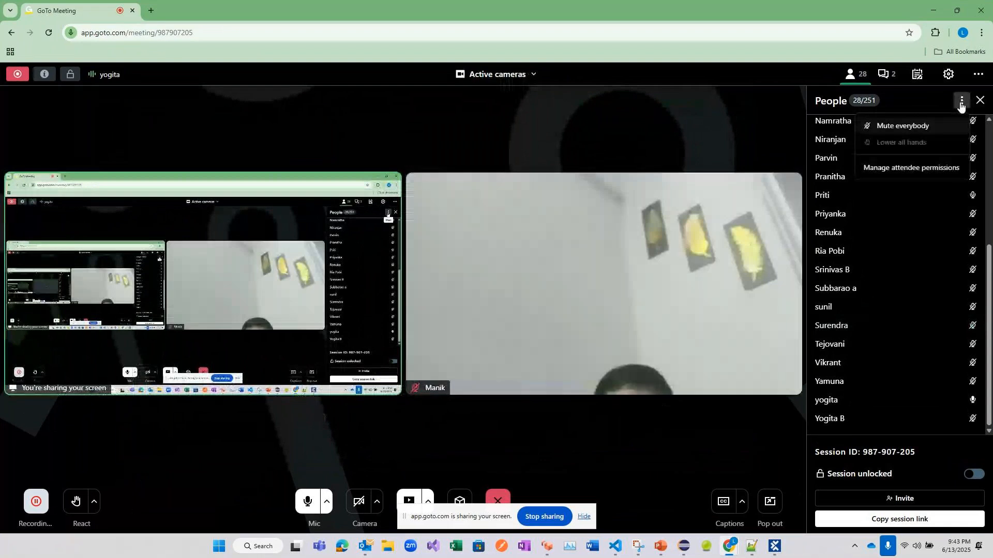
{"action": "left_click", "coordinate": [915, 126]}
{"action": "left_click", "coordinate": [582, 326]}
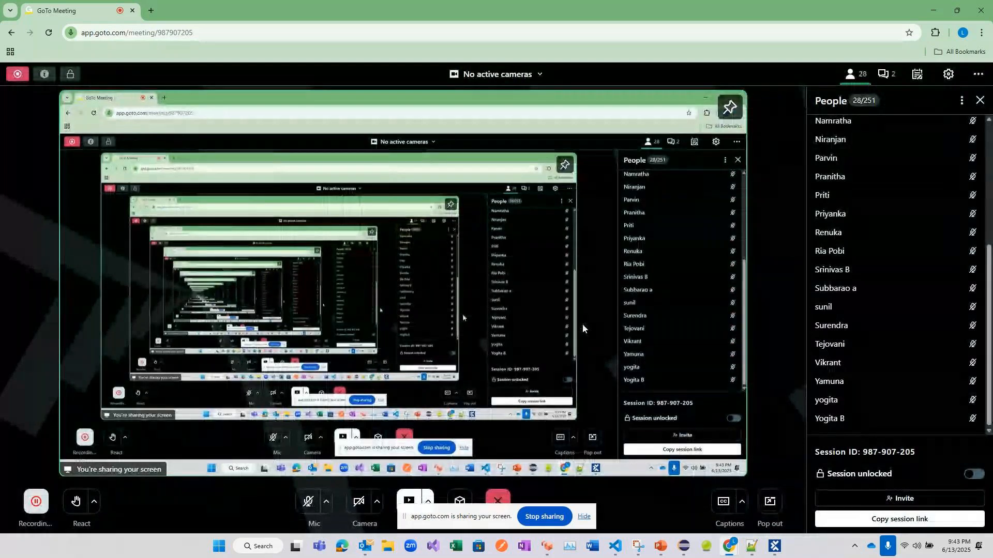
{"action": "left_click", "coordinate": [314, 502]}
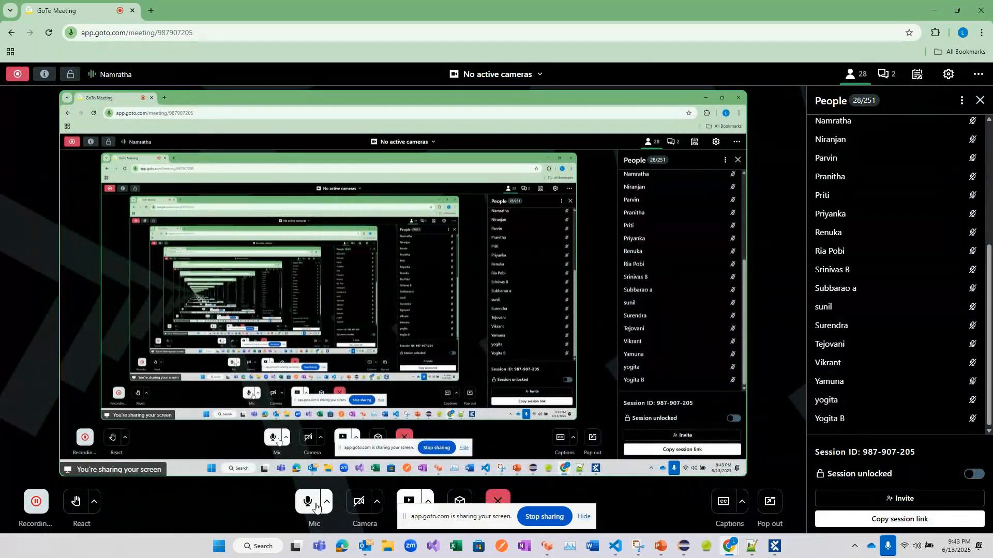
Return to Tosca Commander and set the new workspace's repository type to MS SQL Server
{"action": "key", "text": "alt+Tab"}
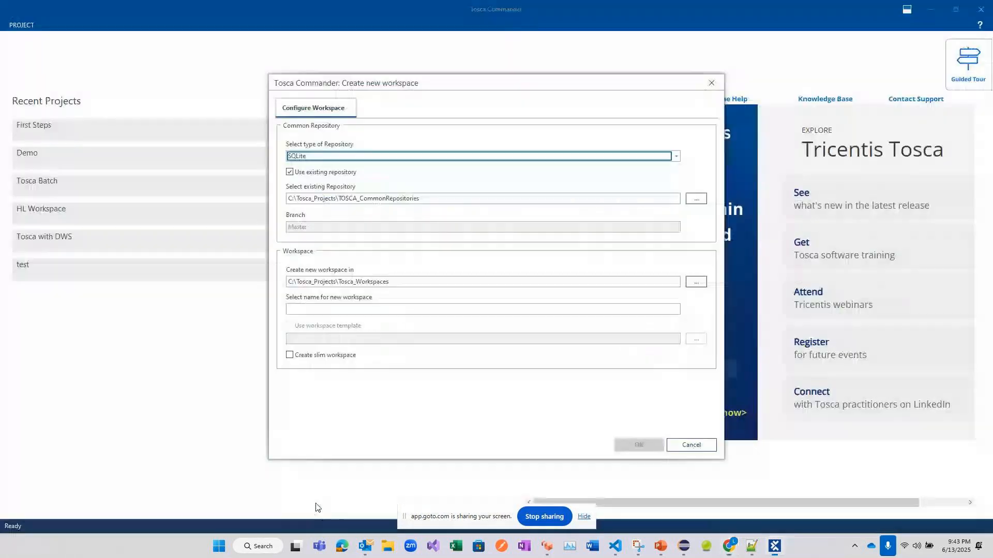
{"action": "left_click", "coordinate": [430, 156]}
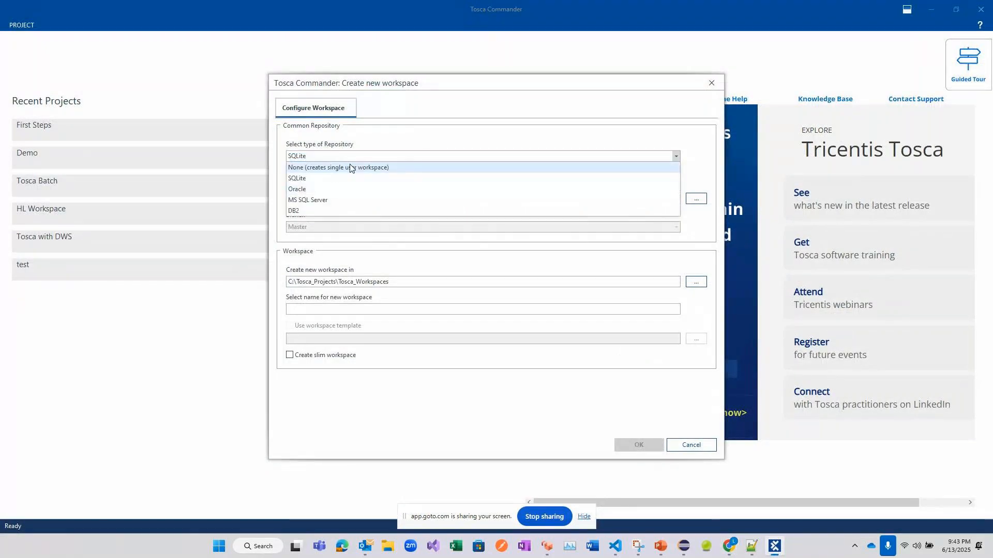
{"action": "left_click", "coordinate": [310, 201]}
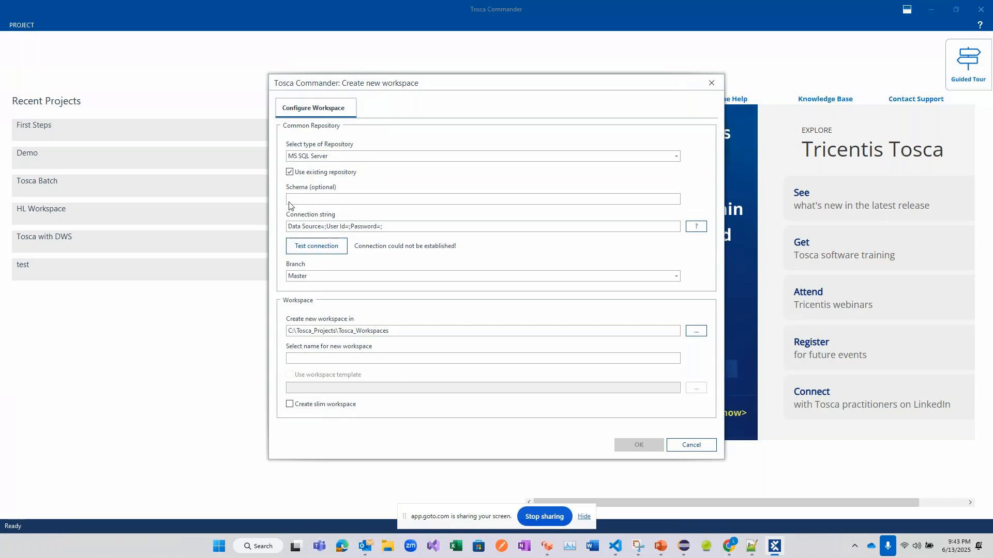
Create a single user workspace named "Tosca class" with repository type None, using the Standard.tsu workspace template
{"action": "left_click", "coordinate": [346, 157]}
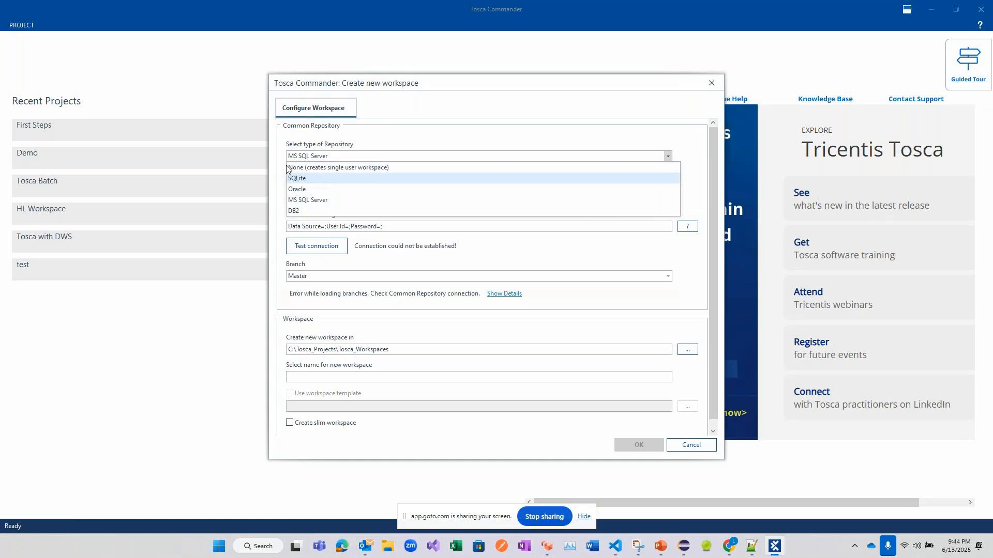
{"action": "left_click", "coordinate": [325, 168]}
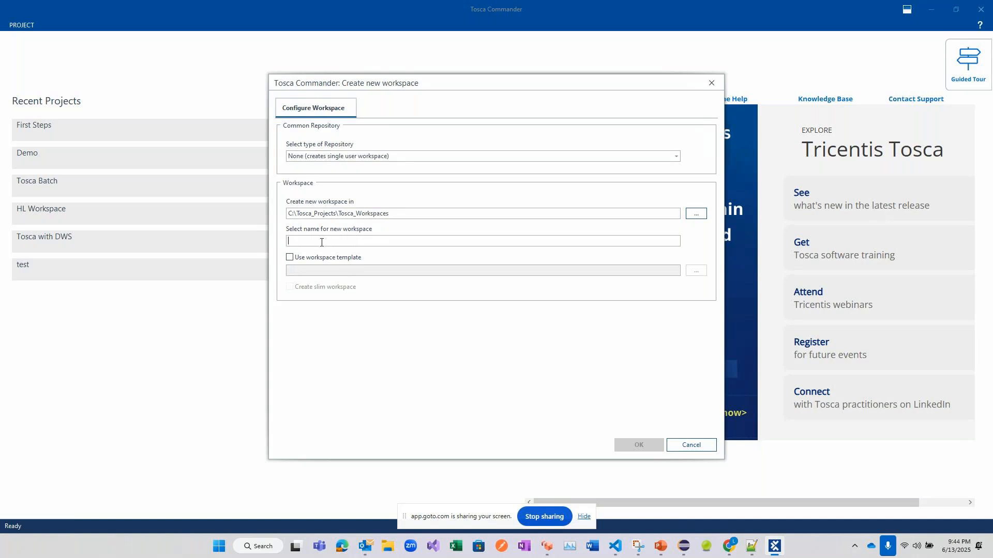
{"action": "type", "text": "Tosca class"}
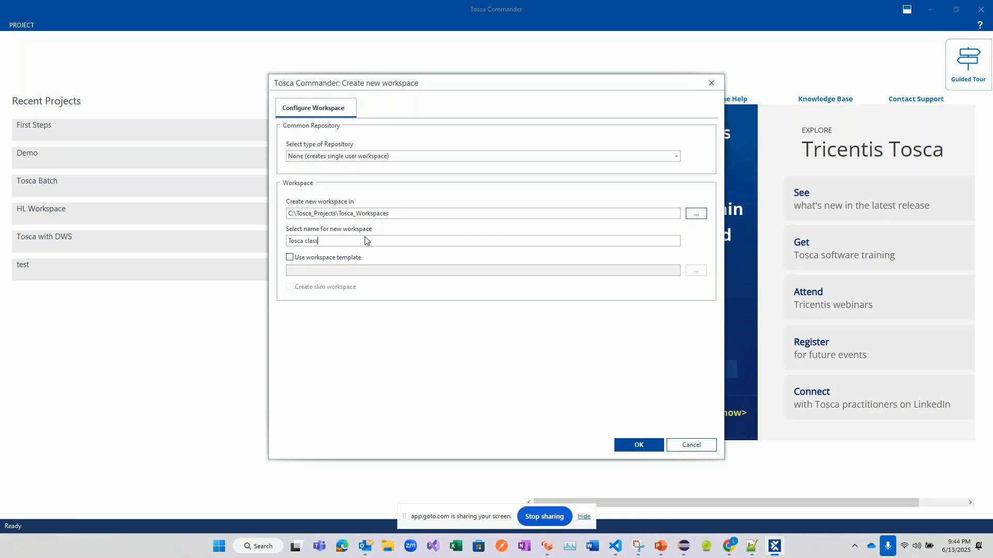
{"action": "left_click", "coordinate": [289, 258]}
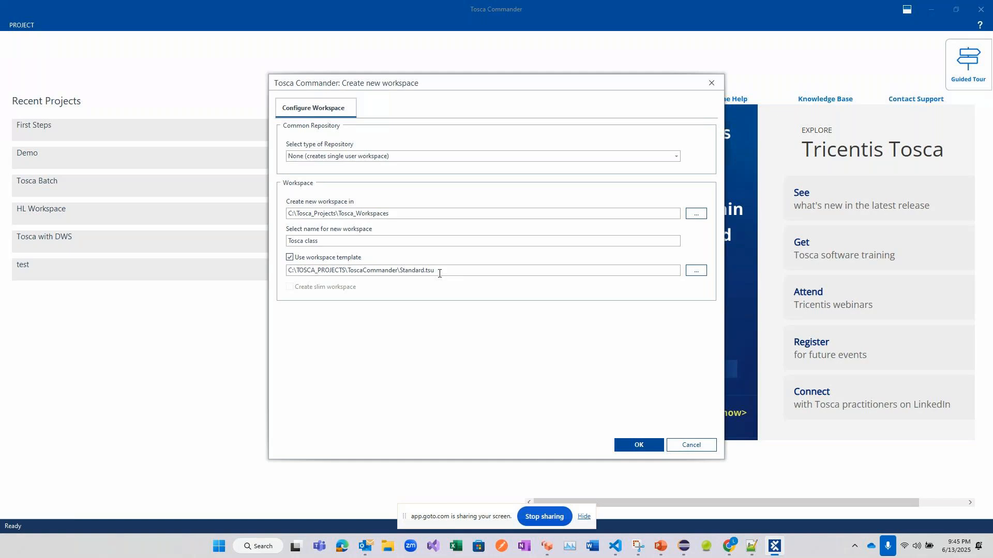
{"action": "left_click", "coordinate": [636, 448]}
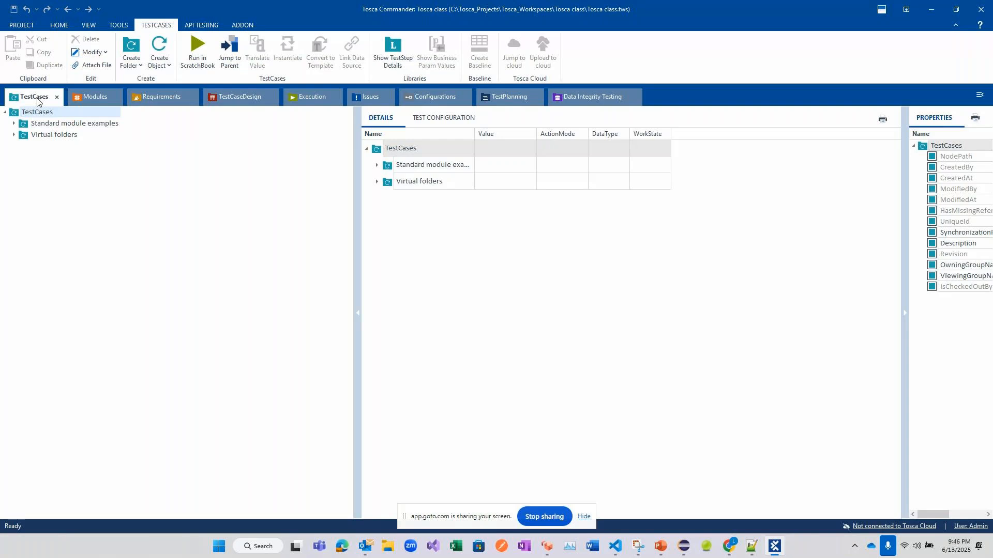
Switch to the Notepad++ notes and add the heading "Best Practices For using Tosca:" after a blank line below the components list
{"action": "left_click", "coordinate": [752, 546]}
{"action": "key", "text": "Return"}
{"action": "key", "text": "Return"}
{"action": "type", "text": "Best Practices  For using"}
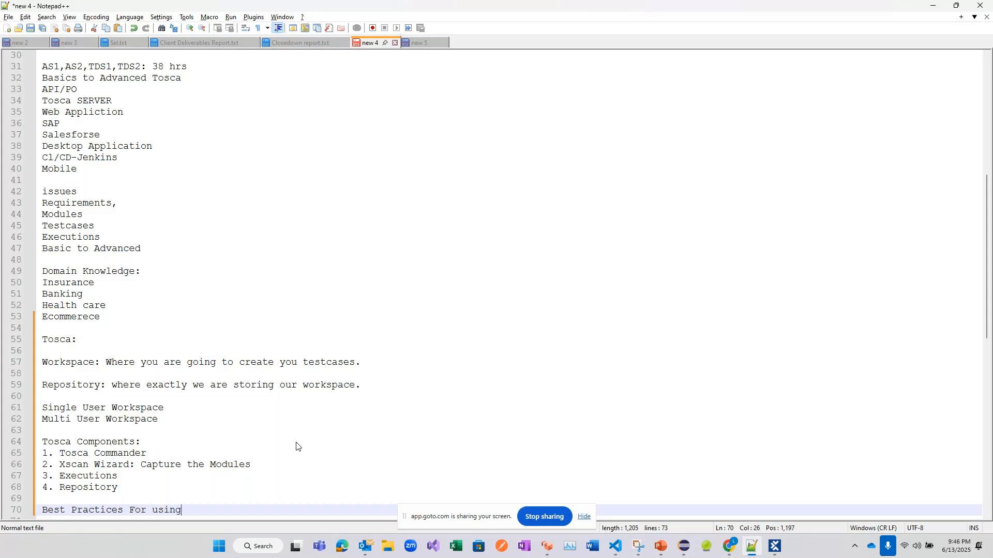
{"action": "type", "text": "Tosca:"}
Add the first best practice "1. Naming conventions-- HDFC|Login, HDFC|Smoke Test Cases" and start a second numbered line
{"action": "key", "text": "Return"}
{"action": "type", "text": "1. "}
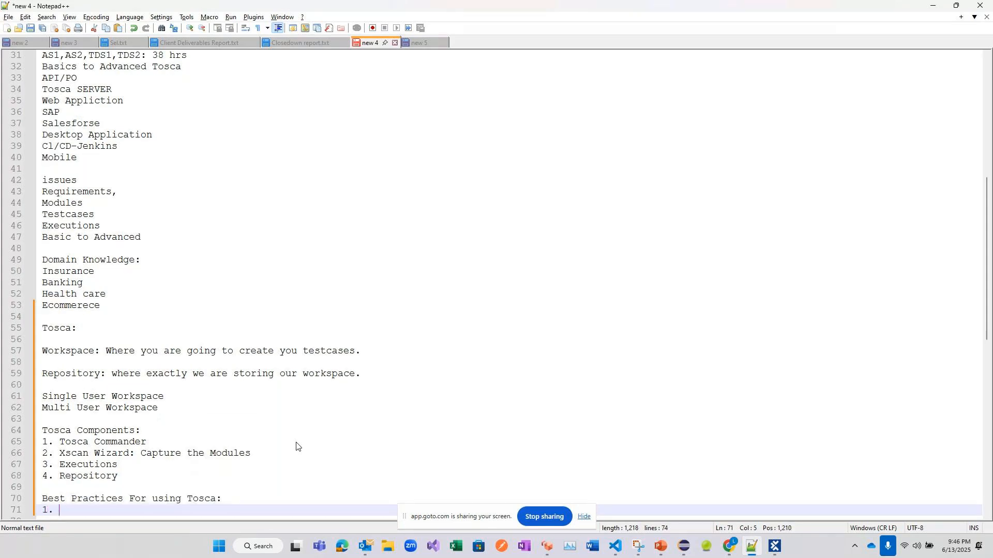
{"action": "type", "text": "Naming convention"}
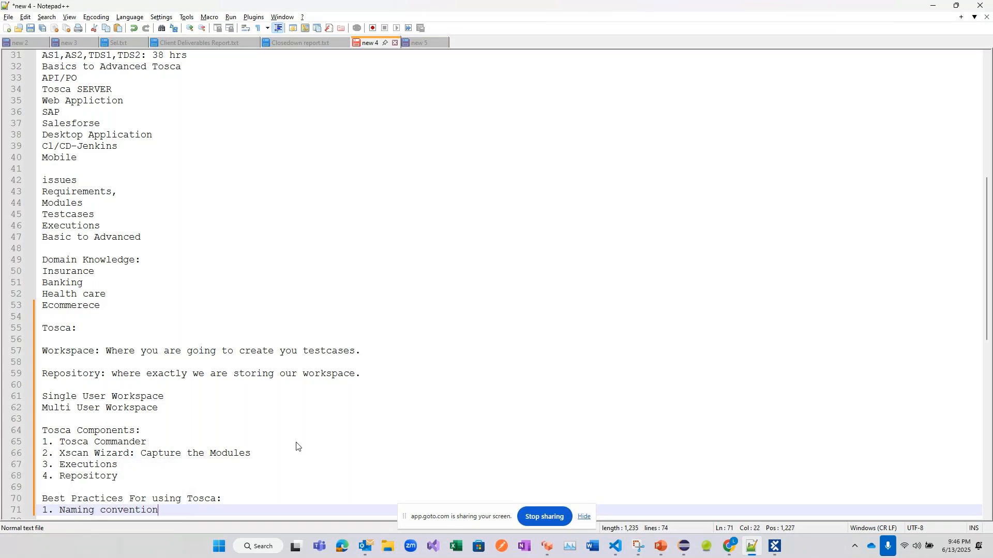
{"action": "type", "text": "s--"}
{"action": "type", "text": "HDFC"}
{"action": "type", "text": "|Login,"}
{"action": "type", "text": "HDFC|Sm"}
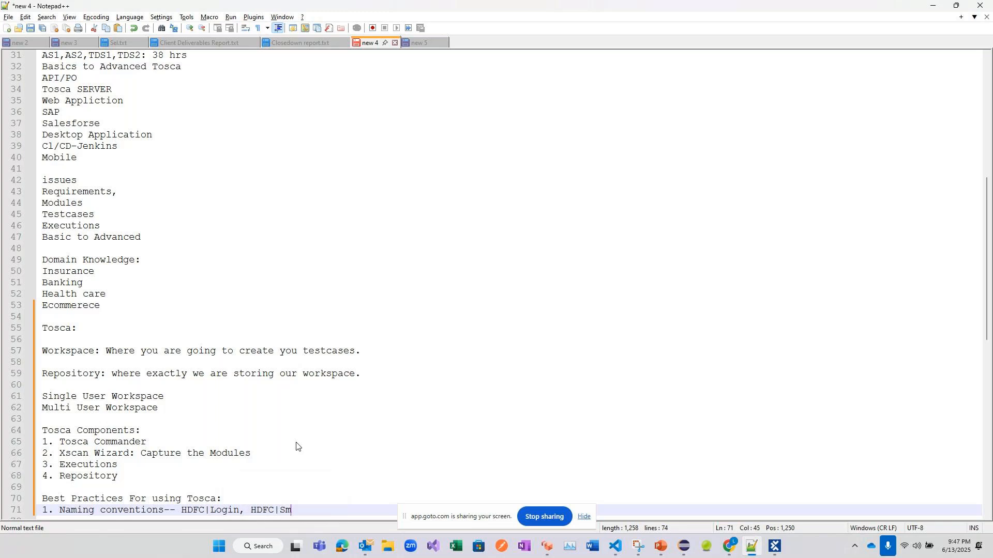
{"action": "type", "text": "oke Test Cases"}
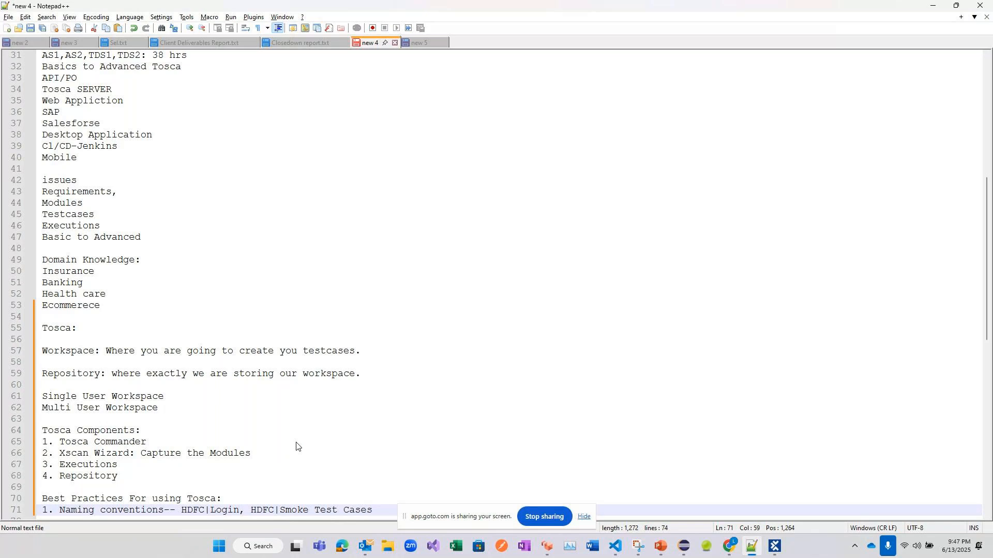
{"action": "key", "text": "Return"}
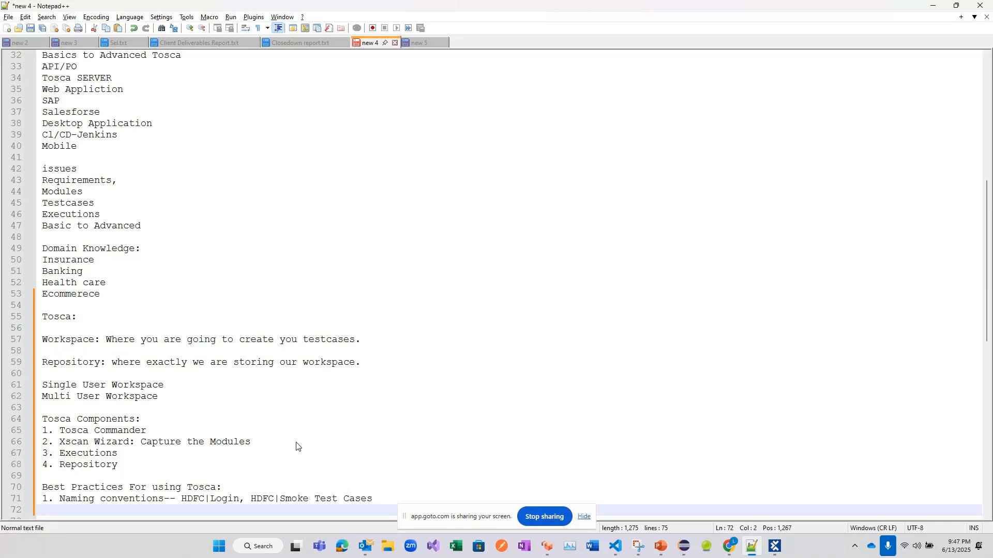
{"action": "type", "text": "2."}
Replace the notes text from the end of "Mobile" through the "Testcases" line with "Sy"
{"action": "left_click", "coordinate": [351, 316]}
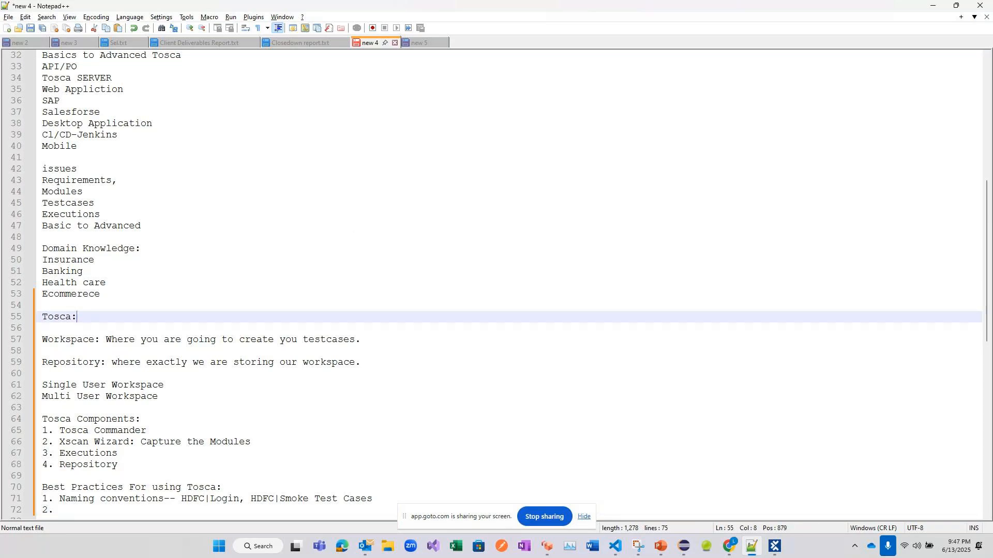
{"action": "left_click_drag", "start_coordinate": [94, 203], "coordinate": [77, 146]}
{"action": "type", "text": "Sy"}
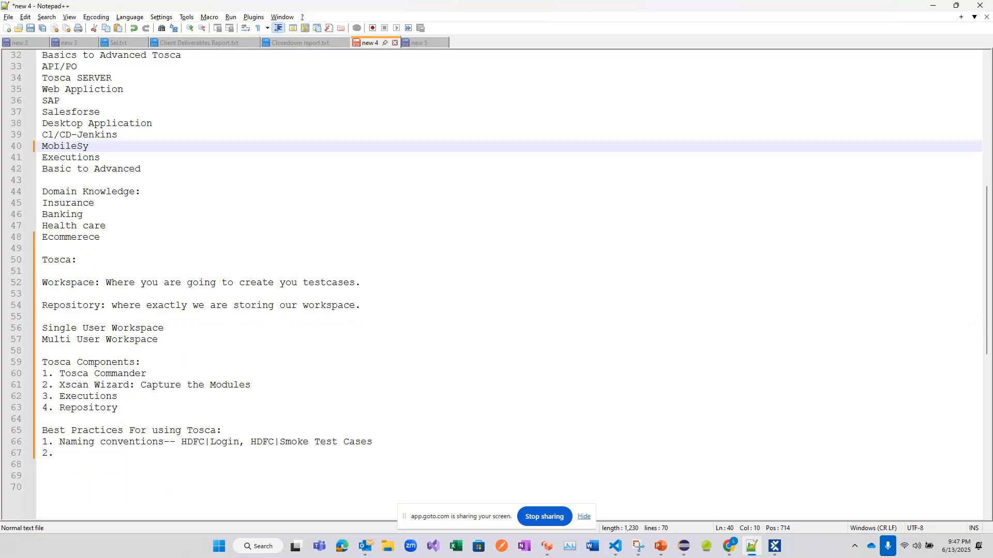
Write the second best practice, stating that System Resolution and Browser Resolution should be 100
{"action": "left_click", "coordinate": [209, 461]}
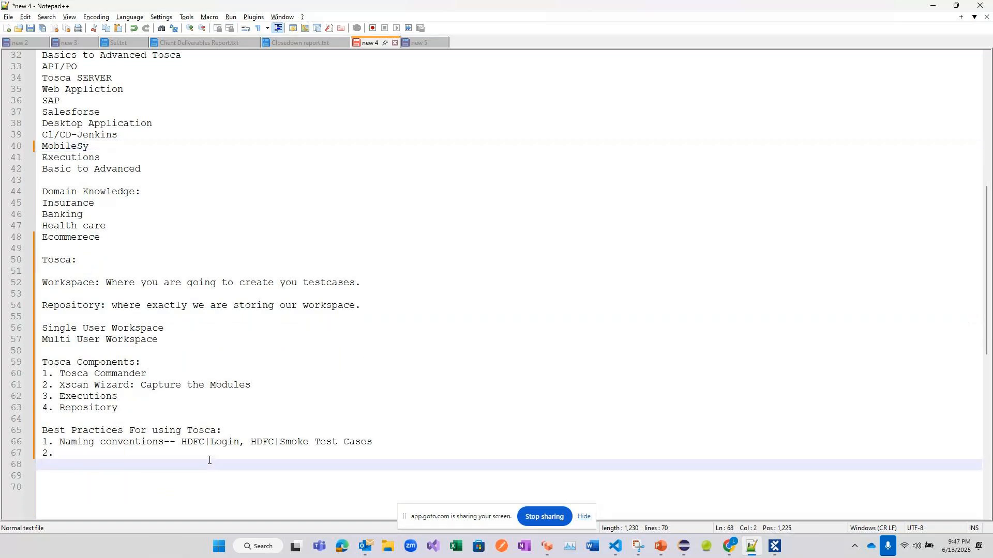
{"action": "left_click", "coordinate": [194, 453]}
{"action": "type", "text": "System Reso"}
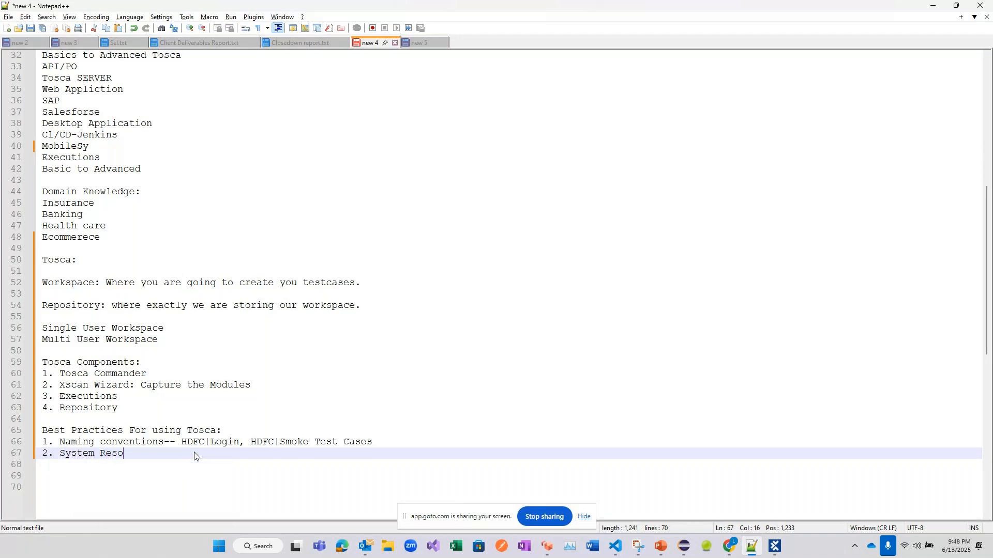
{"action": "type", "text": "lution and D"}
{"action": "key", "text": "BackSpace"}
{"action": "type", "text": "App"}
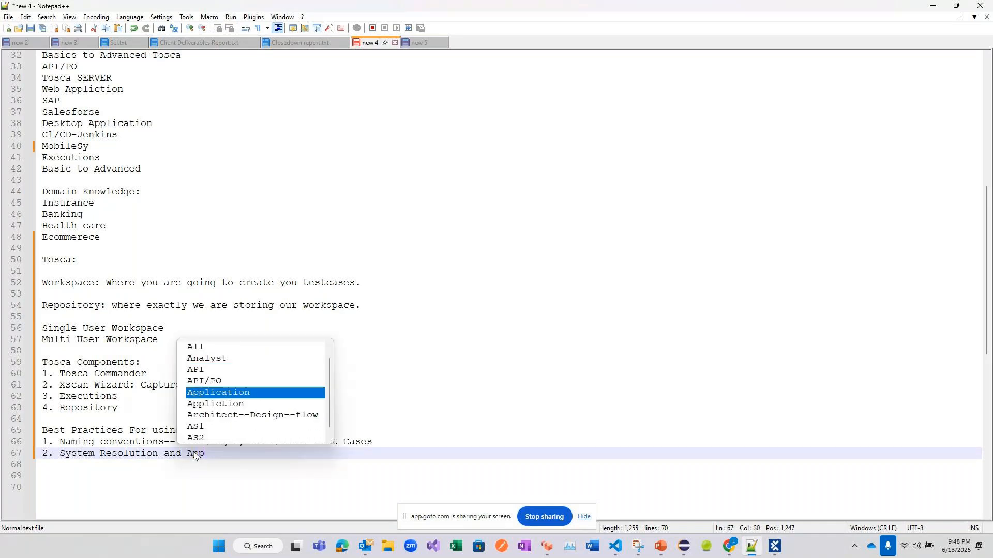
{"action": "key", "text": "BackSpace"}
{"action": "key", "text": "BackSpace"}
{"action": "key", "text": "BackSpace"}
{"action": "type", "text": "Browse"}
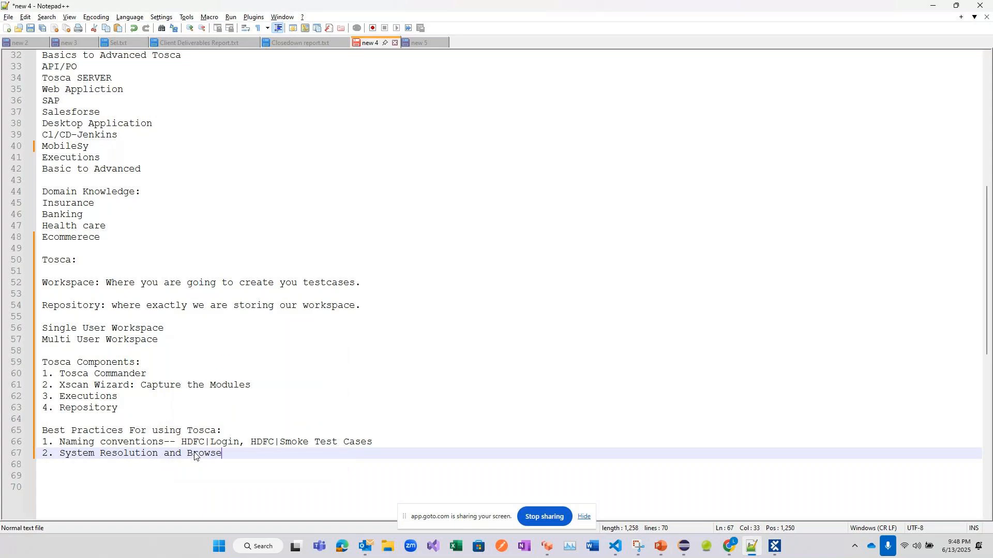
{"action": "type", "text": "r REs"}
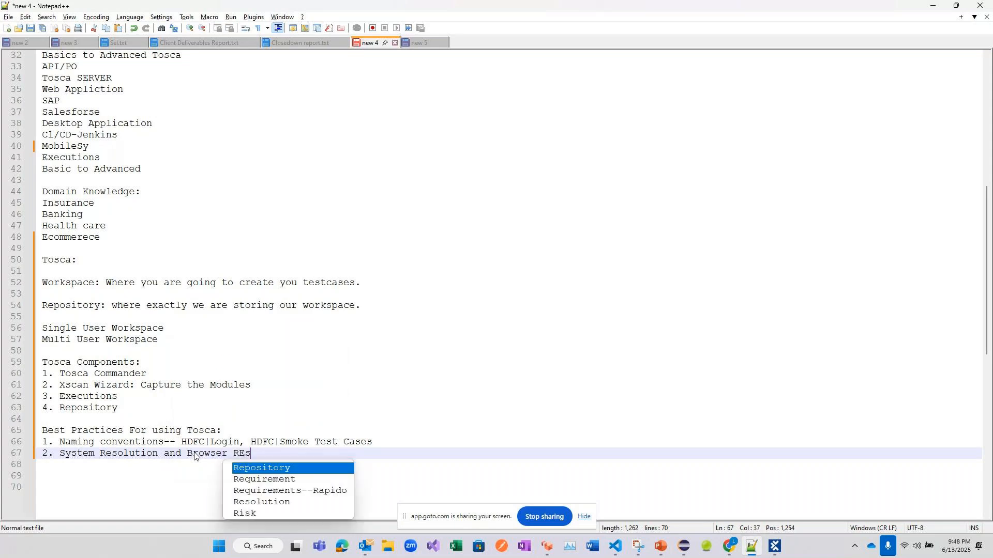
{"action": "type", "text": "o"}
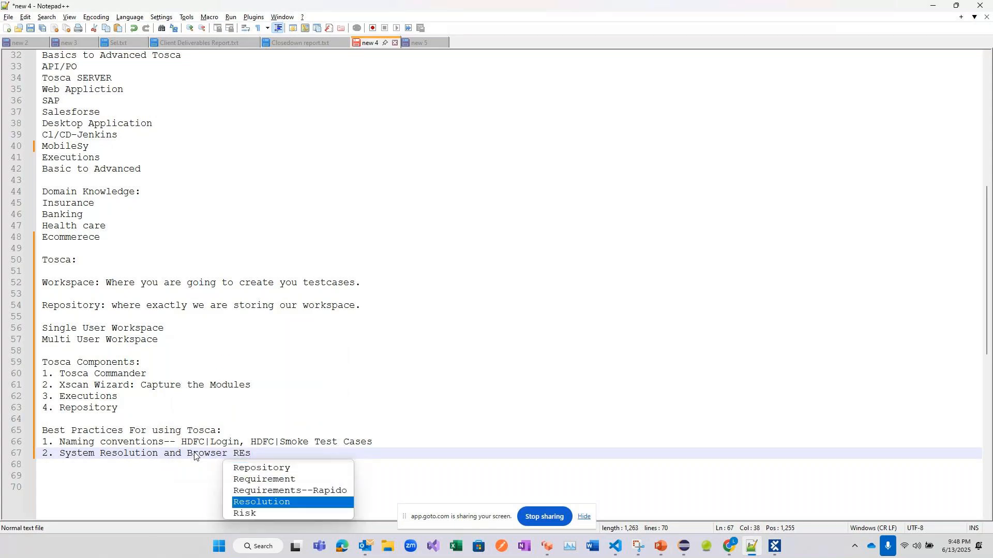
{"action": "key", "text": "BackSpace"}
{"action": "key", "text": "BackSpace"}
{"action": "type", "text": "esol"}
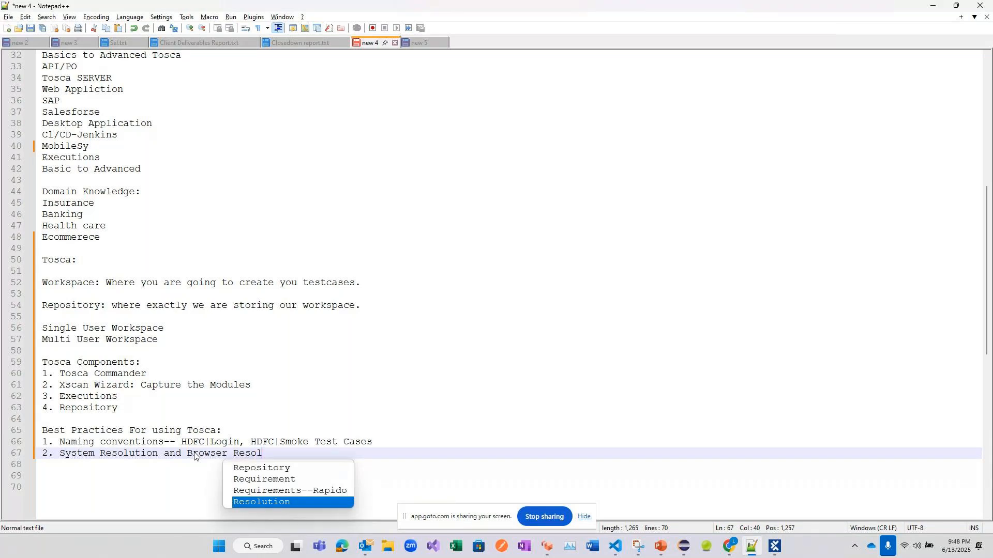
{"action": "key", "text": "Return"}
{"action": "type", "text": "should b"}
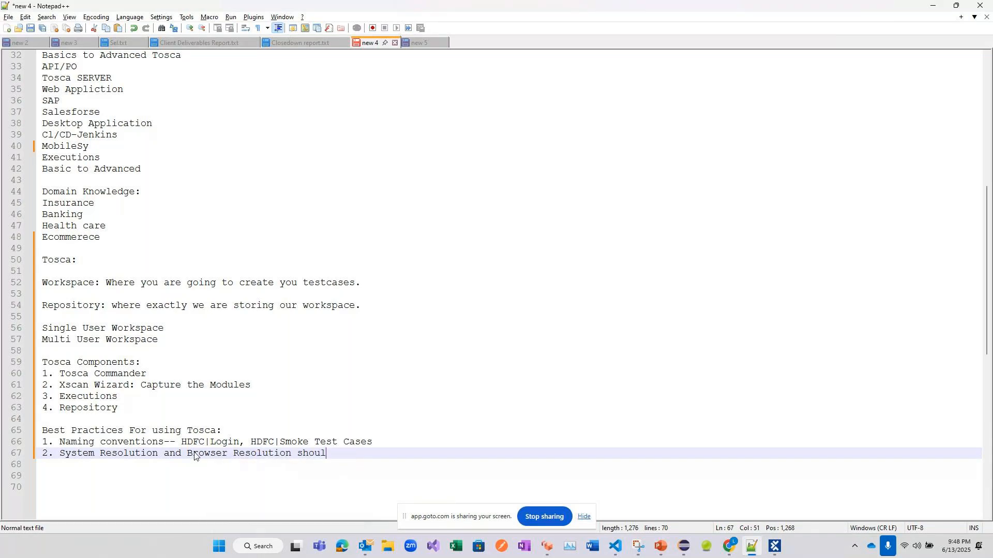
{"action": "type", "text": "100^"}
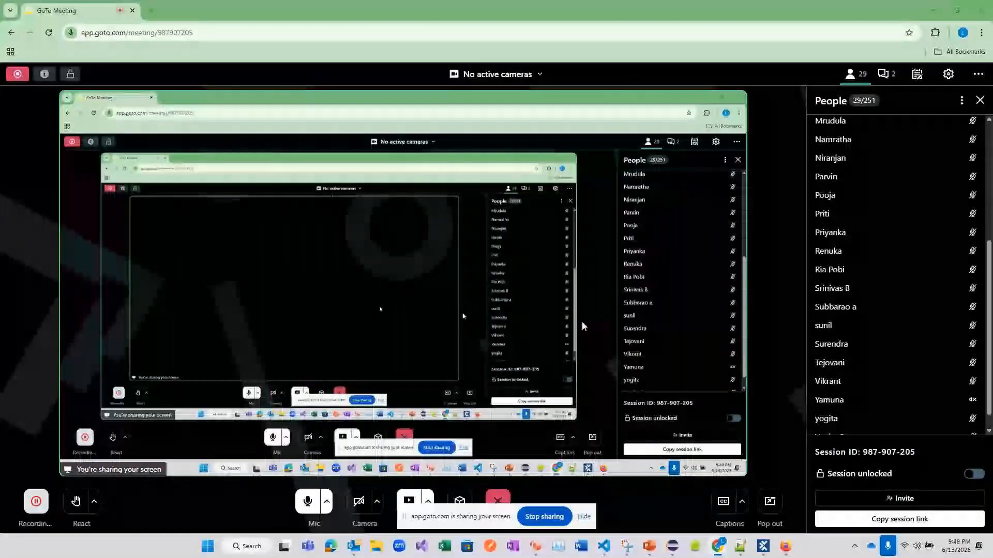
Switch to Firefox, return to the Google results for "toos demo qa" and open the DEMOQA site
{"action": "key", "text": "alt+Tab"}
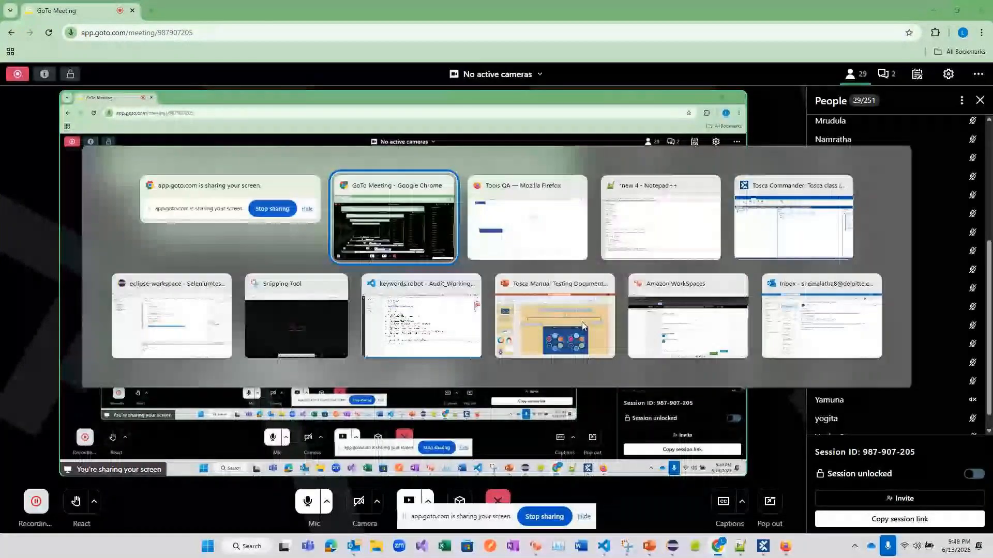
{"action": "key", "text": "Tab"}
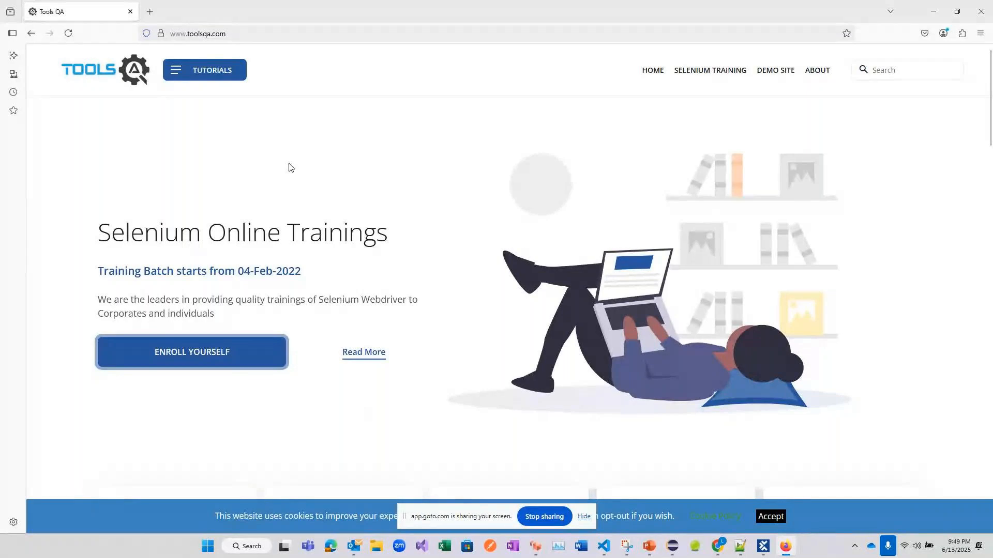
{"action": "left_click", "coordinate": [31, 33]}
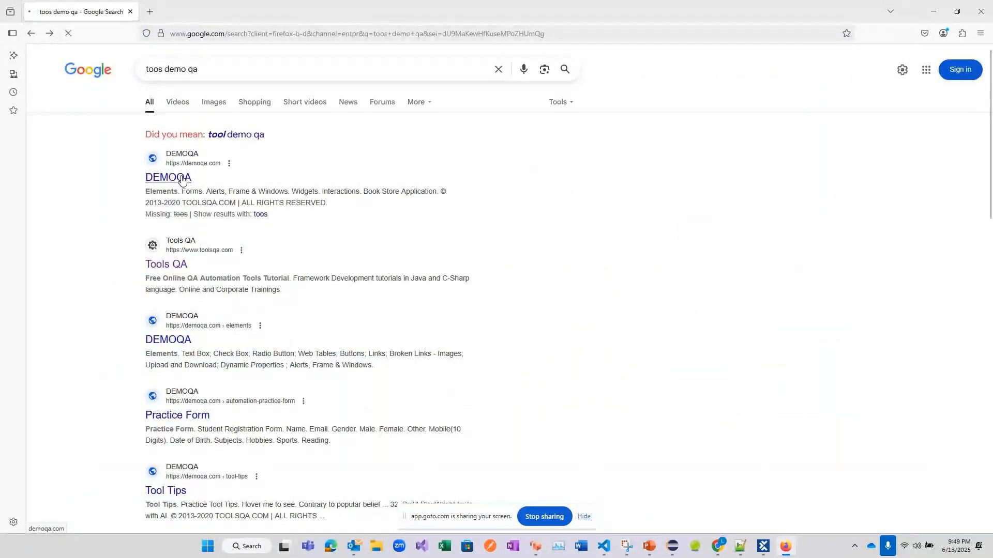
{"action": "left_click", "coordinate": [181, 178]}
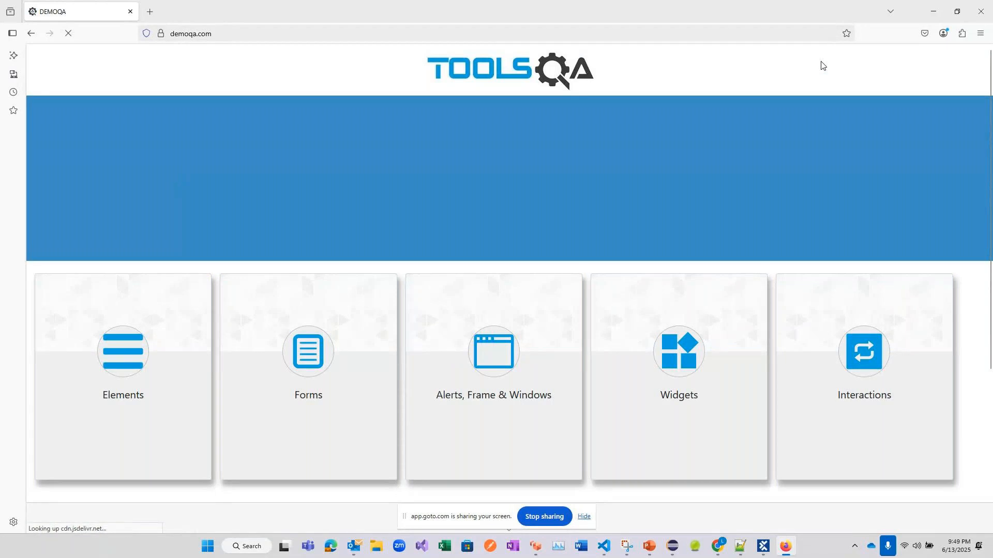
Reduce the DEMOQA page zoom to 80% and open the site's Elements section
{"action": "left_click", "coordinate": [984, 34]}
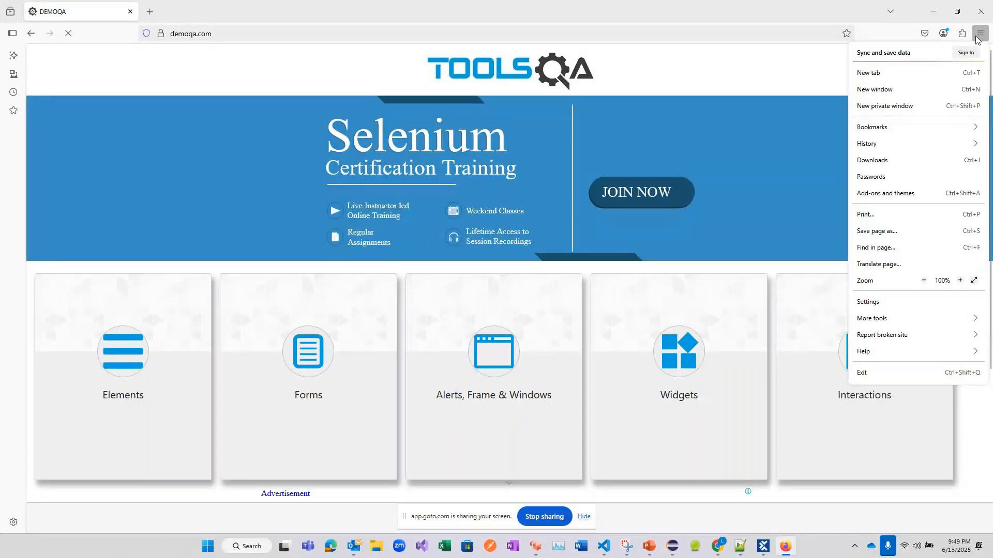
{"action": "left_click", "coordinate": [925, 281]}
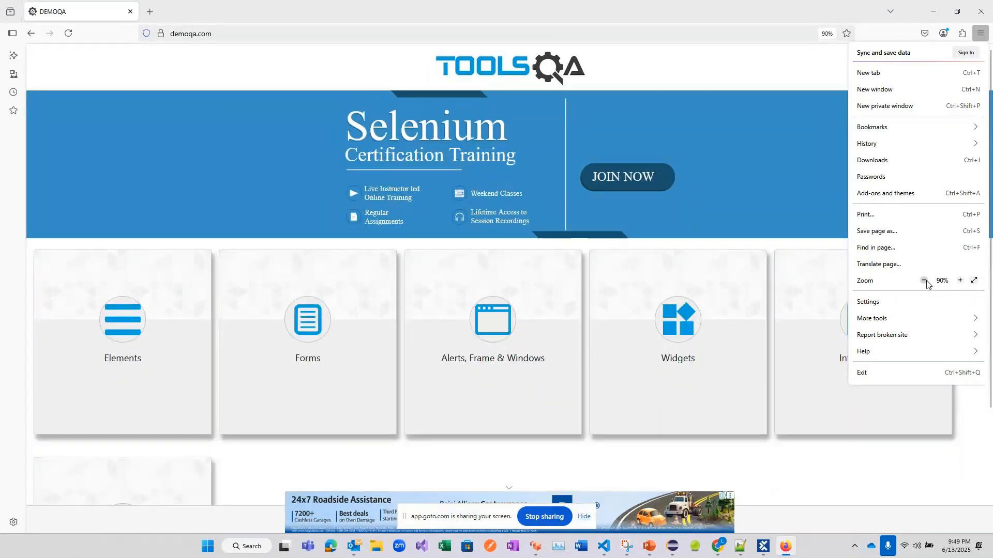
{"action": "left_click", "coordinate": [924, 281]}
{"action": "left_click", "coordinate": [151, 293]}
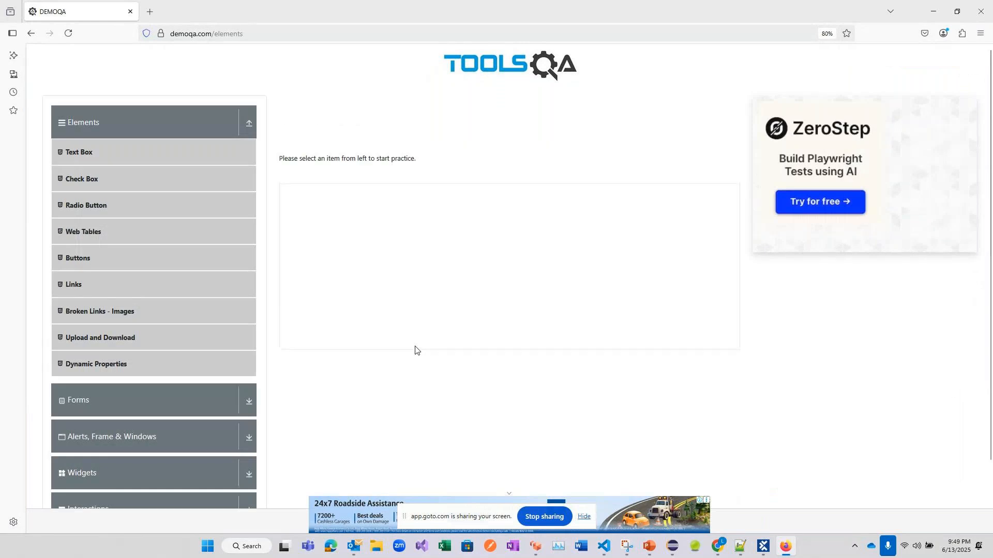
Switch to Tosca Commander and display the Modules section of the Tosca class workspace
{"action": "key", "text": "alt+Tab"}
{"action": "key", "text": "alt+Tab"}
{"action": "key", "text": "alt+Tab"}
{"action": "key", "text": "alt+Tab"}
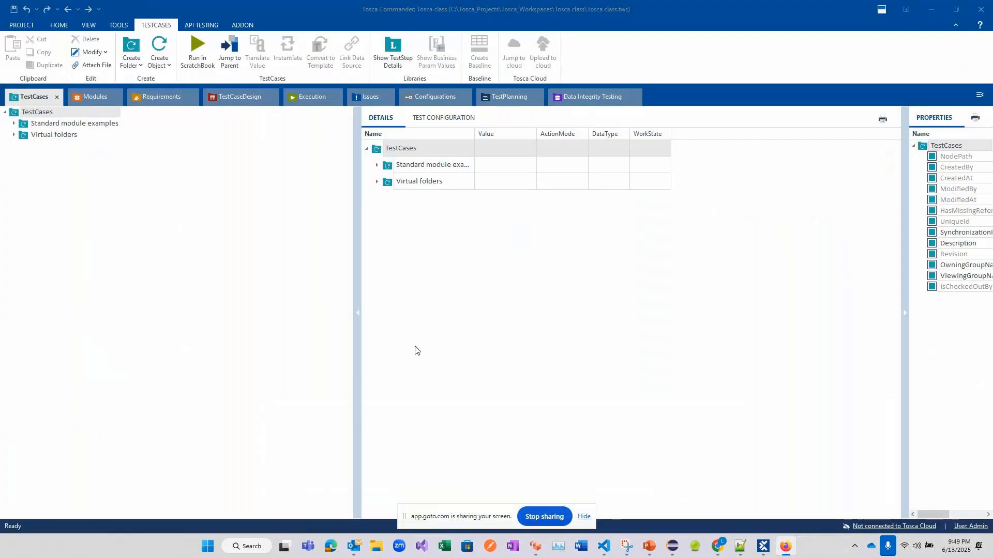
{"action": "left_click", "coordinate": [114, 102]}
Return to Firefox and open the Text Box practice form under Elements
{"action": "key", "text": "alt+Tab"}
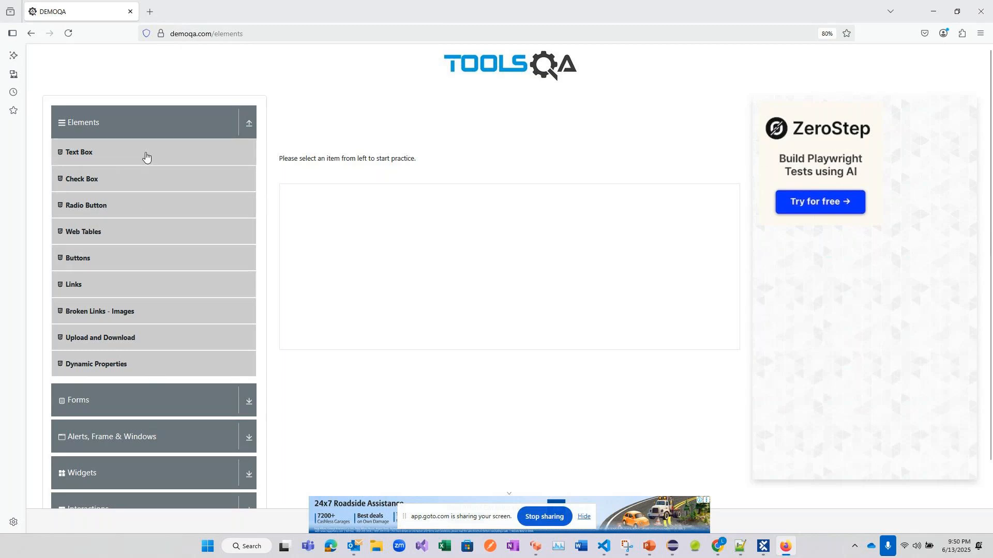
{"action": "left_click", "coordinate": [145, 156]}
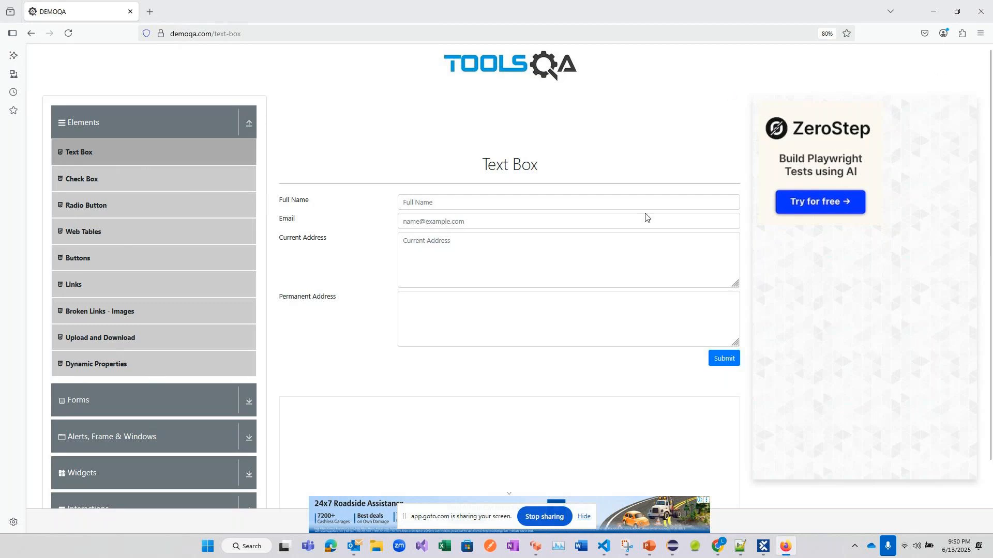
Switch back to Tosca Commander and create a new folder under Modules
{"action": "mouse_move", "coordinate": [763, 545]}
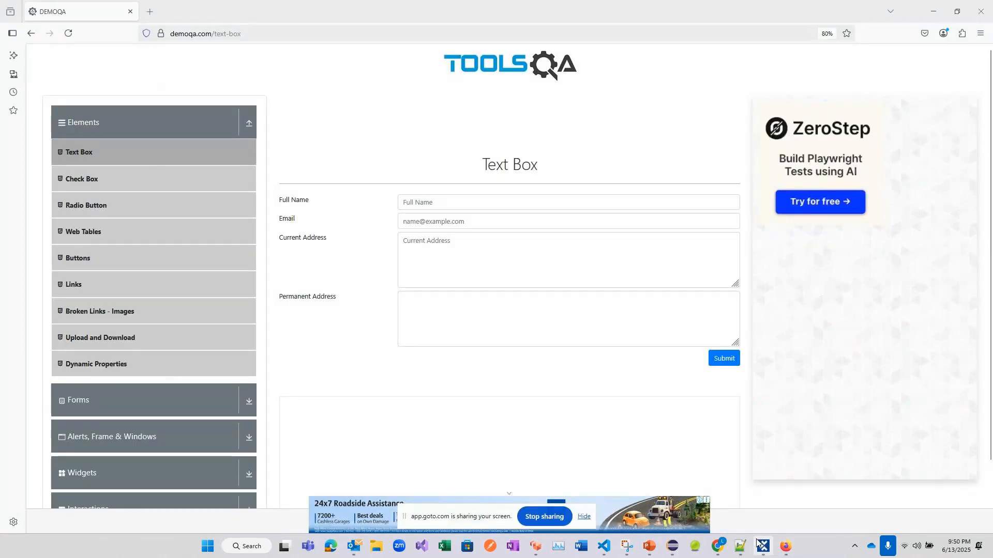
{"action": "key", "text": "alt+Tab"}
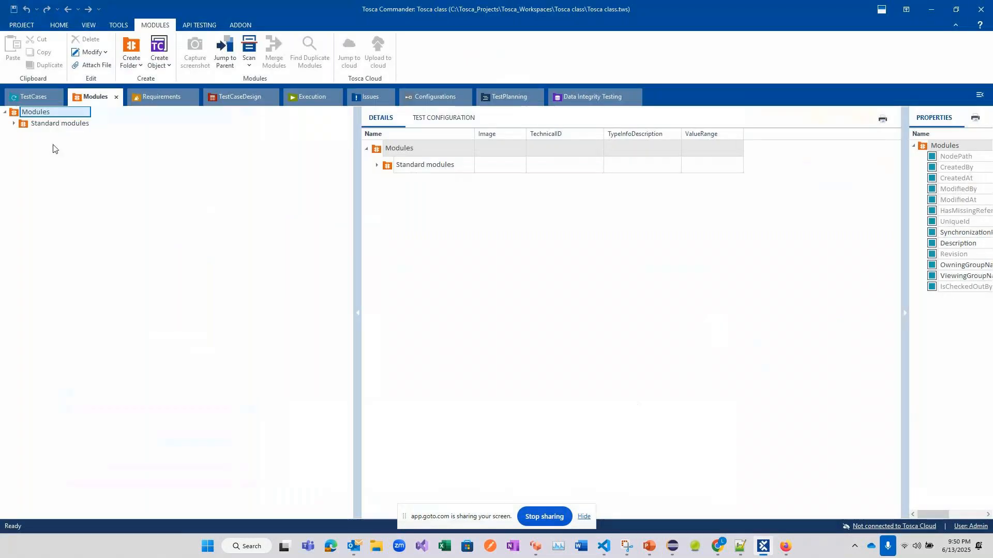
{"action": "right_click", "coordinate": [40, 114]}
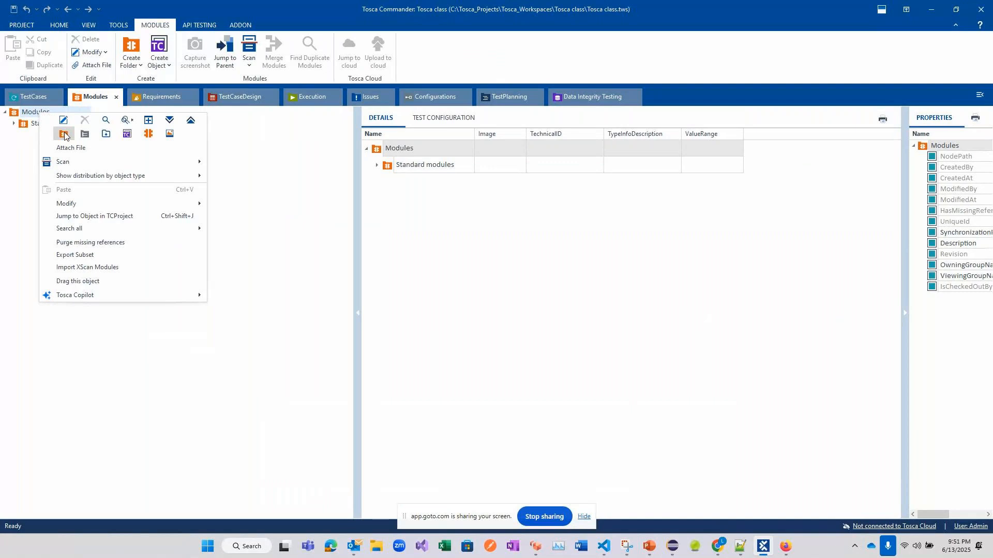
{"action": "left_click", "coordinate": [64, 135]}
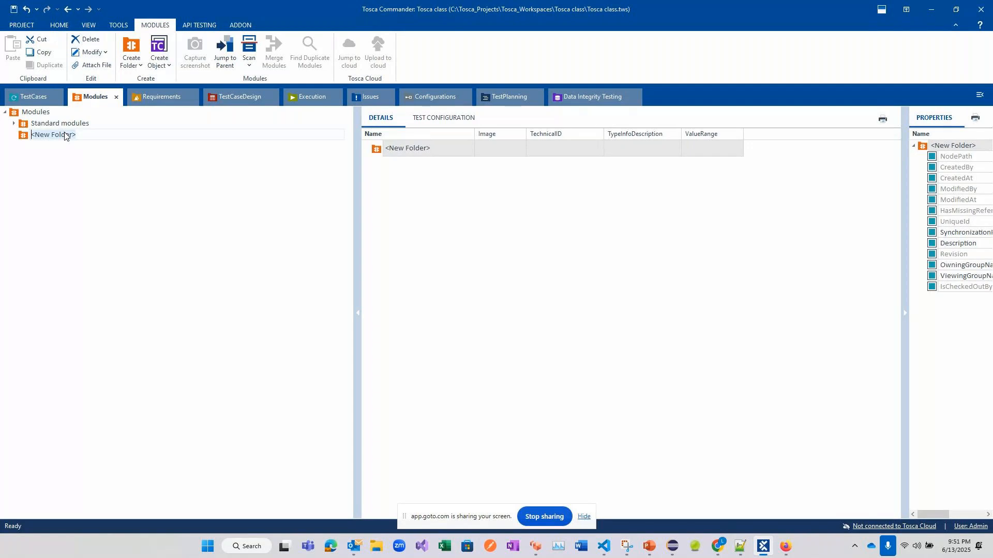
{"action": "type", "text": "Tools QA"}
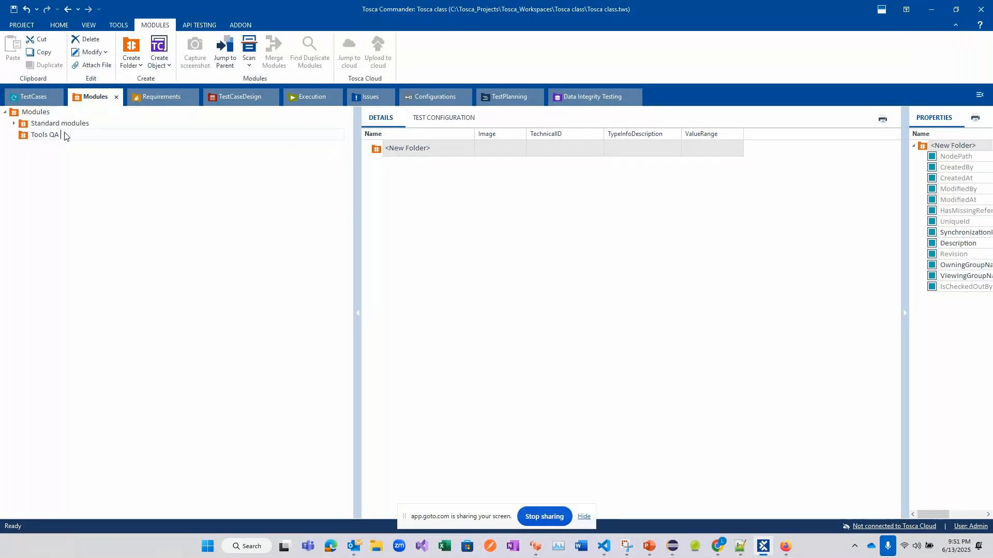
{"action": "type", "text": " D"}
{"action": "key", "text": "BackSpace"}
{"action": "key", "text": "BackSpace"}
{"action": "key", "text": "BackSpace"}
{"action": "key", "text": "BackSpace"}
{"action": "key", "text": "BackSpace"}
{"action": "key", "text": "BackSpace"}
{"action": "key", "text": "BackSpace"}
{"action": "key", "text": "BackSpace"}
{"action": "key", "text": "BackSpace"}
{"action": "key", "text": "BackSpace"}
Name the new modules folder "Demo Tools QA"
{"action": "type", "text": "Deo"}
{"action": "key", "text": "BackSpace"}
{"action": "type", "text": "mo Tools QA"}
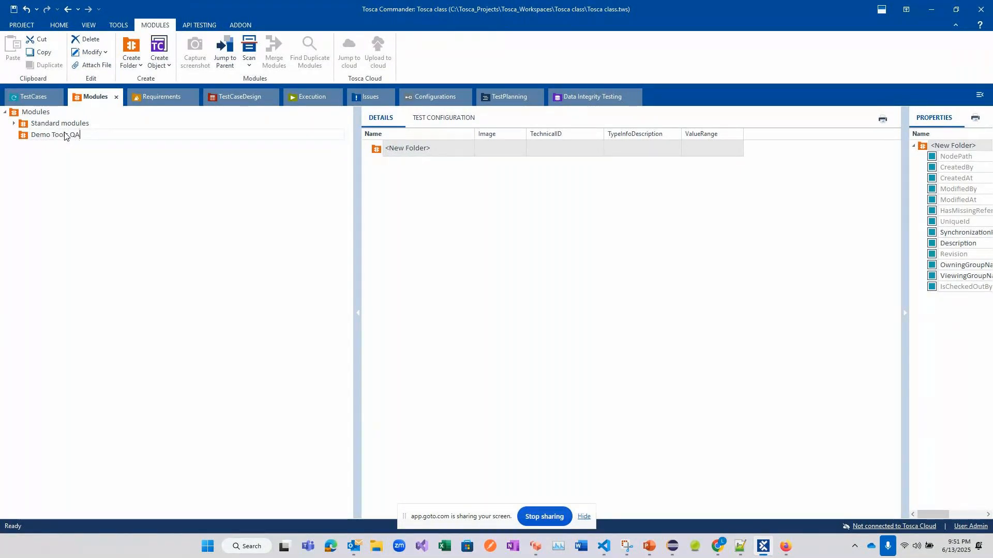
{"action": "left_click", "coordinate": [88, 252]}
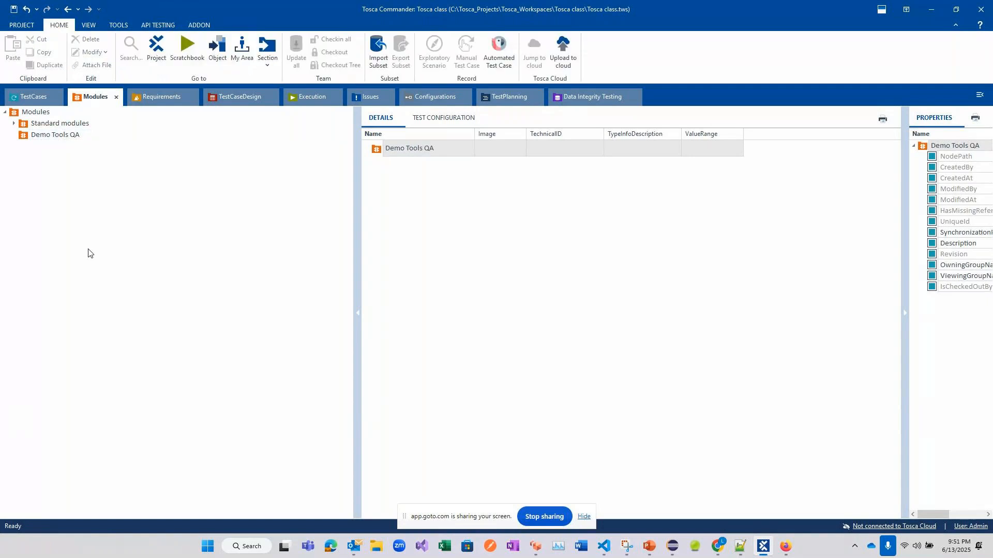
{"action": "right_click", "coordinate": [25, 133]}
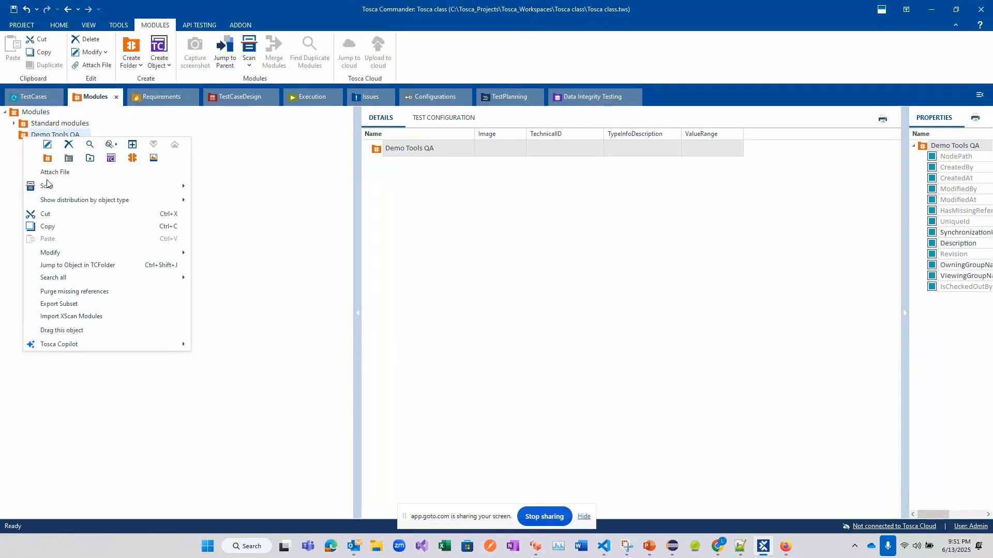
{"action": "mouse_move", "coordinate": [48, 186]}
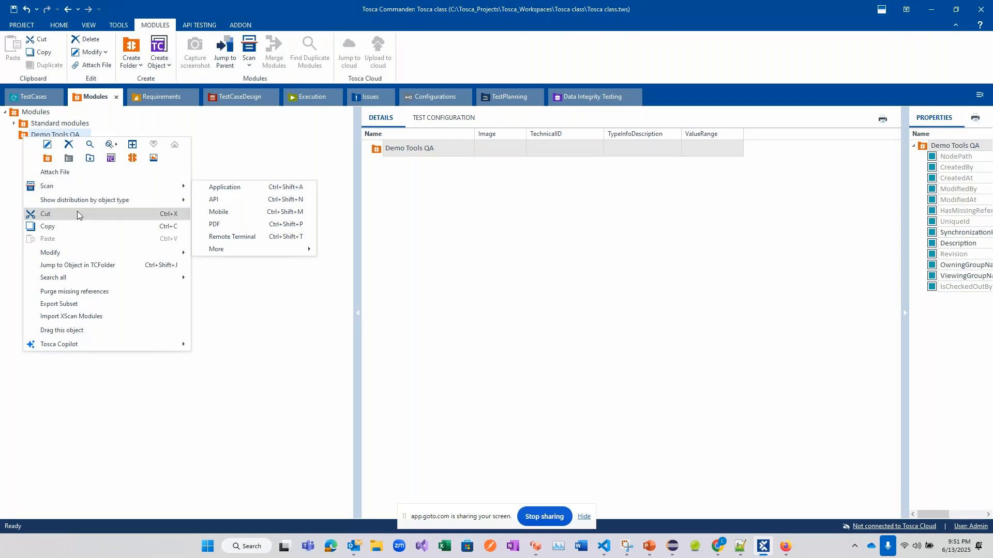
{"action": "left_click", "coordinate": [227, 189]}
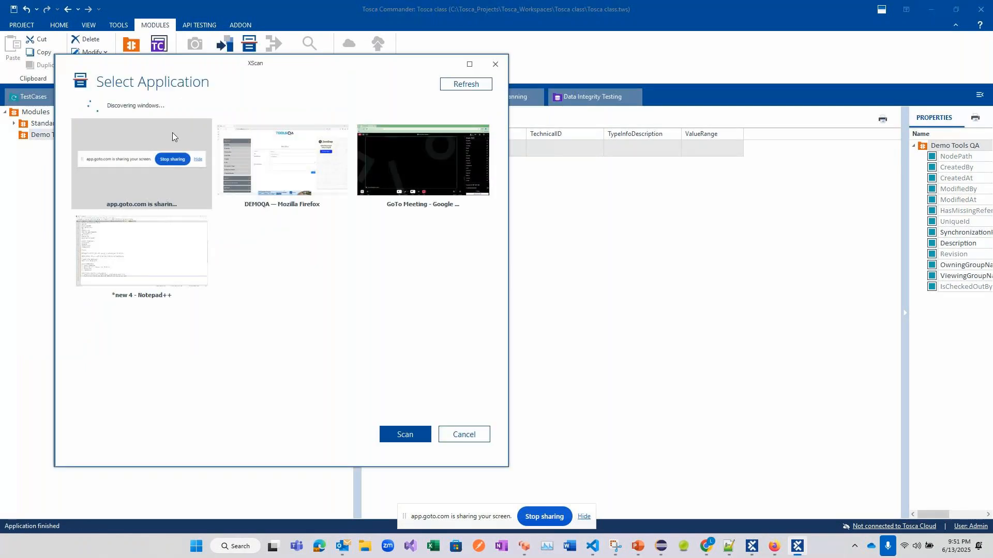
{"action": "left_click", "coordinate": [288, 171]}
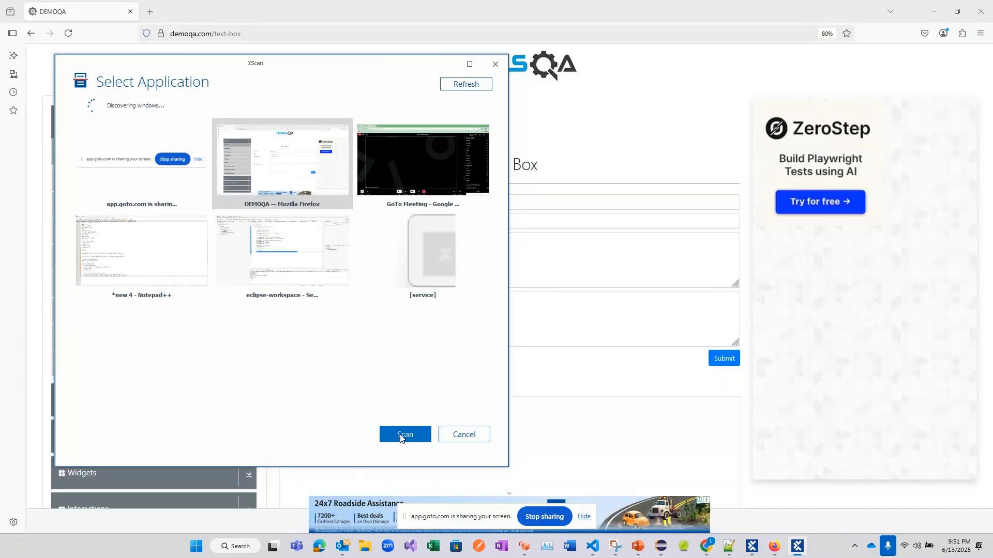
{"action": "left_click", "coordinate": [405, 435]}
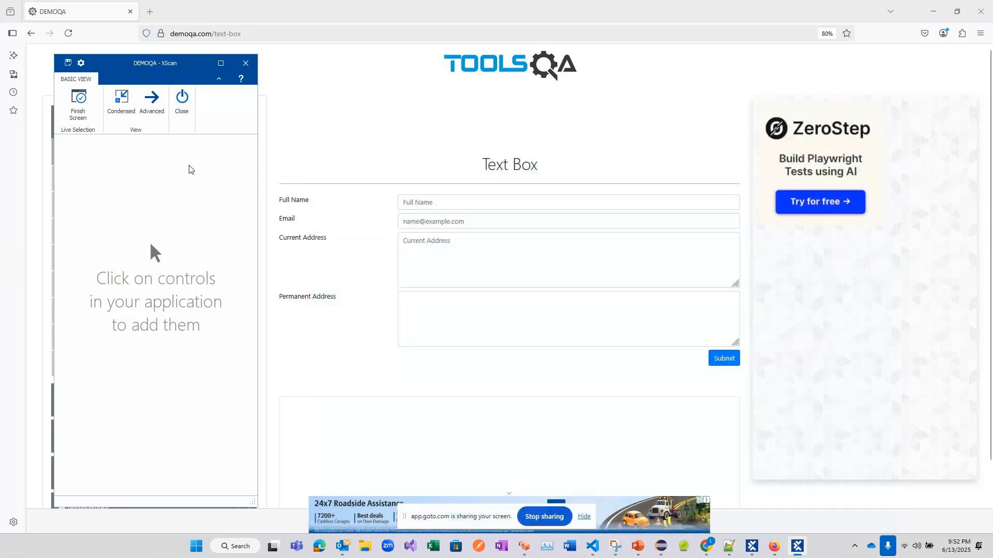
{"action": "left_click", "coordinate": [244, 66]}
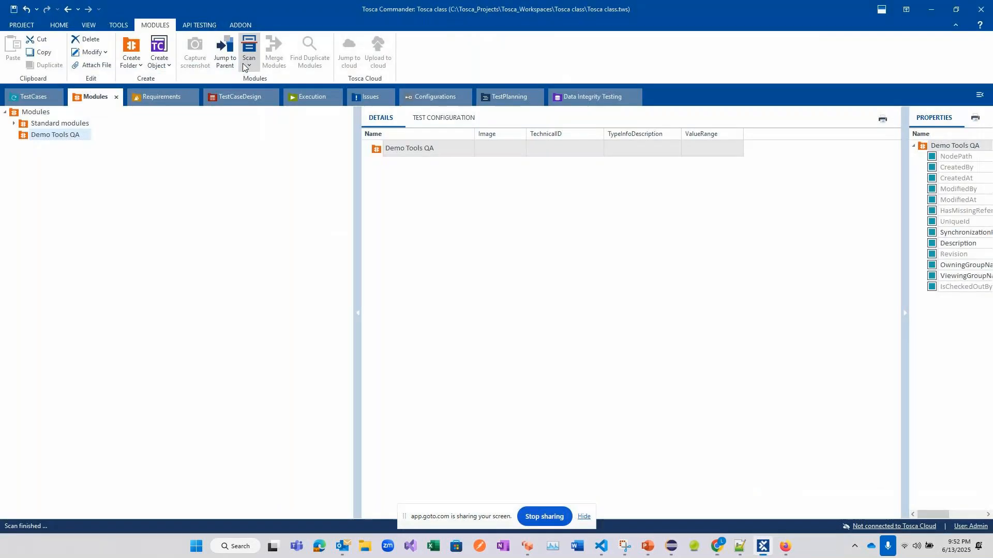
Switch to Firefox and raise the zoom of the Text Box page to 100%
{"action": "left_click", "coordinate": [783, 549]}
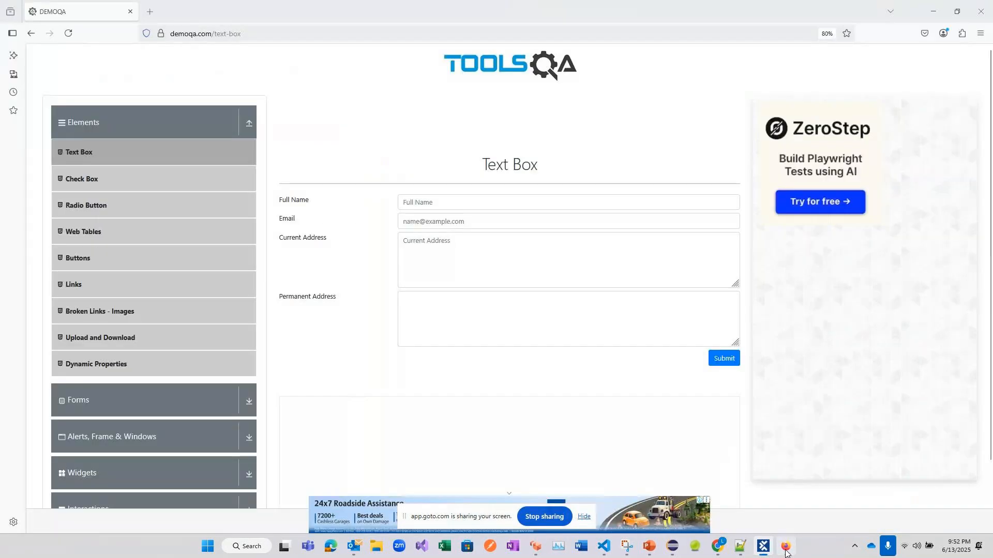
{"action": "left_click", "coordinate": [980, 34]}
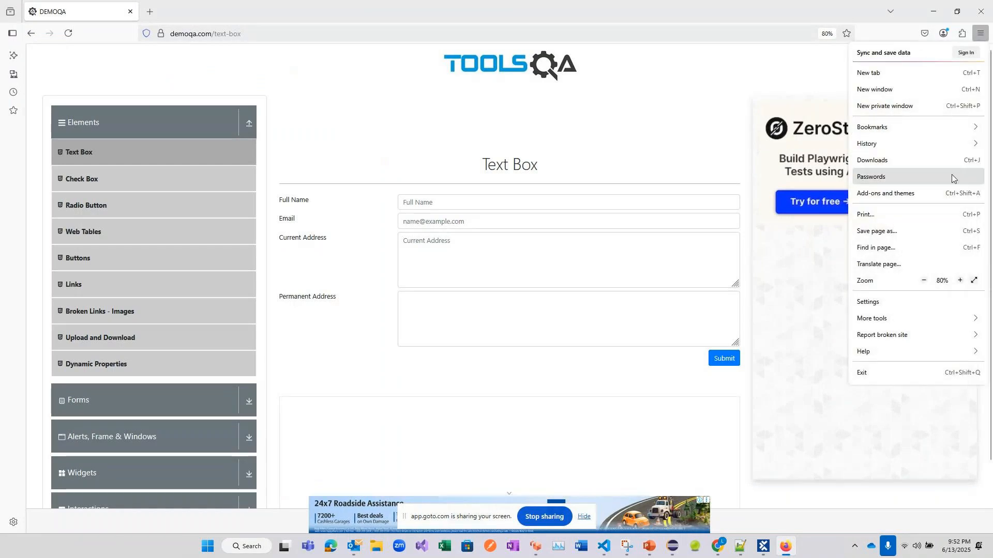
{"action": "left_click", "coordinate": [960, 281]}
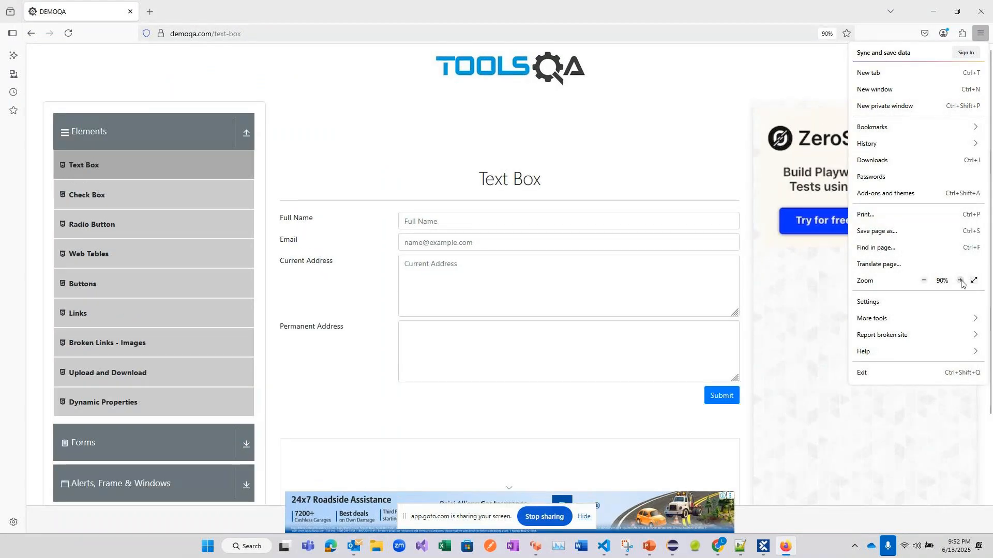
{"action": "left_click", "coordinate": [960, 281]}
{"action": "left_click", "coordinate": [640, 163]}
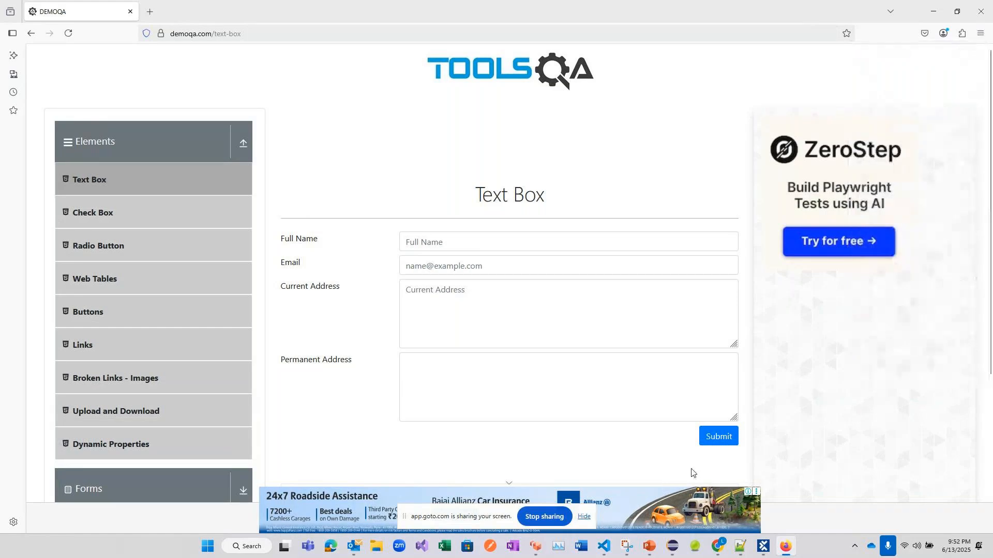
Switch back to Tosca Commander and start an application scan of the DEMOQA Firefox window for the Demo Tools QA folder
{"action": "left_click", "coordinate": [764, 548]}
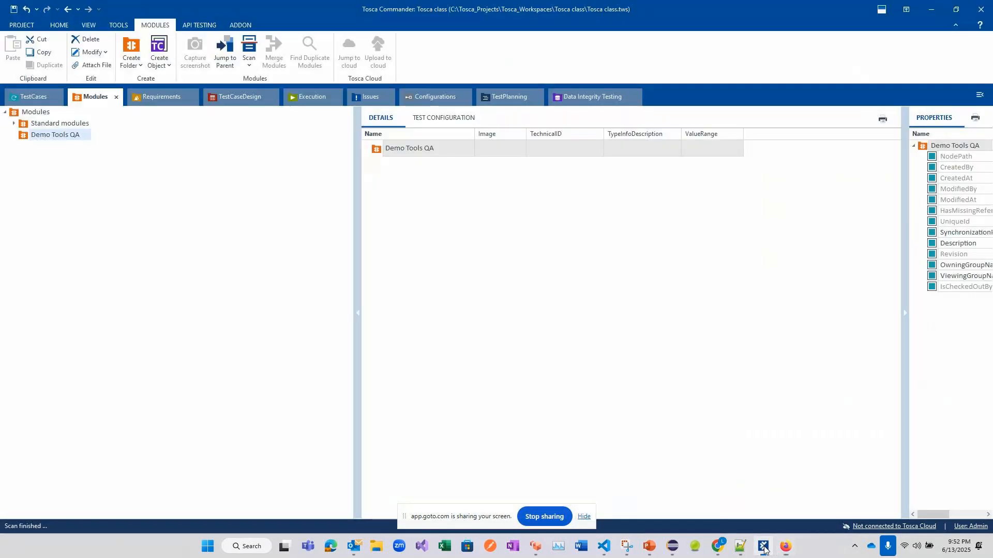
{"action": "right_click", "coordinate": [72, 137]}
{"action": "mouse_move", "coordinate": [95, 186]}
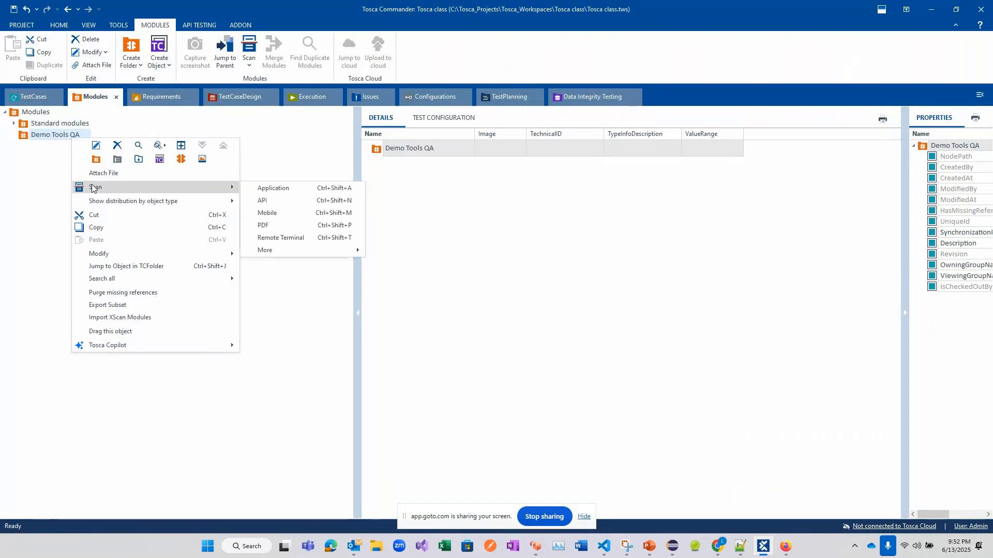
{"action": "left_click", "coordinate": [279, 191]}
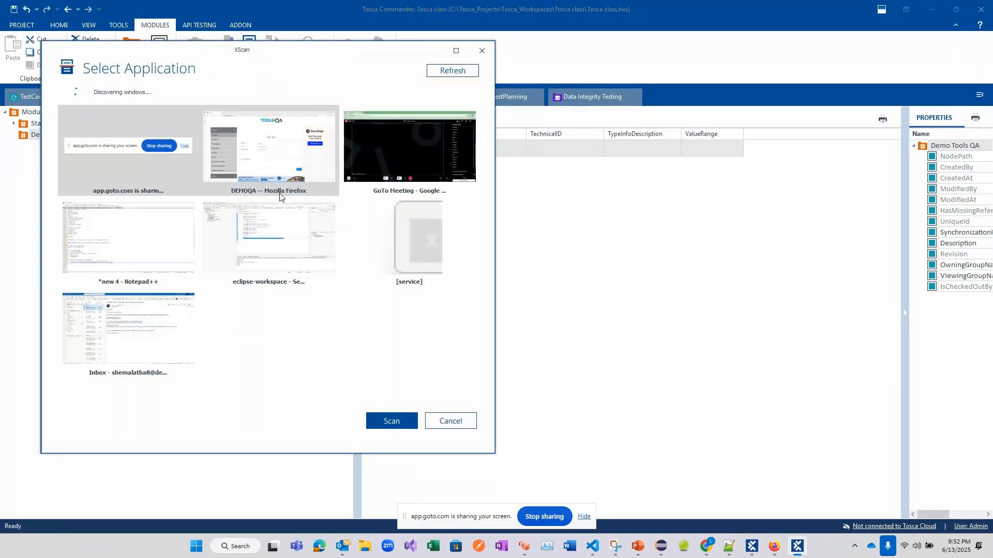
{"action": "left_click", "coordinate": [292, 150]}
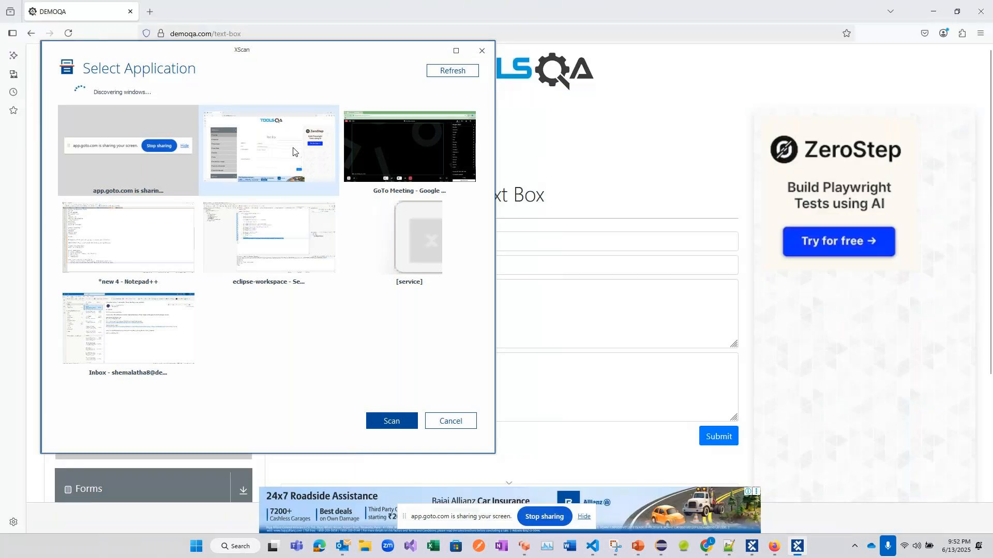
{"action": "left_click", "coordinate": [391, 420]}
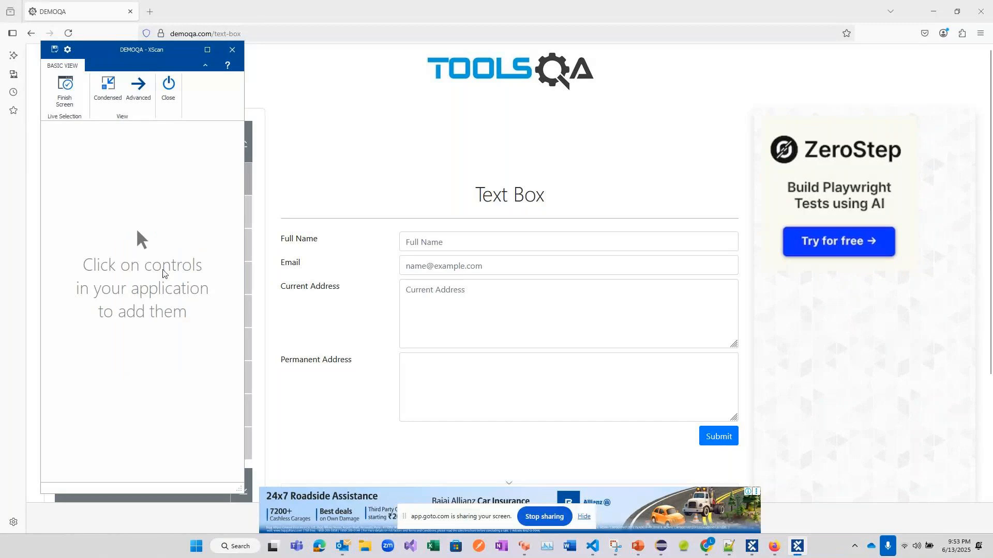
Open the advanced scan view and add the Full Name input to the scan by selecting it on the page
{"action": "left_click", "coordinate": [139, 91]}
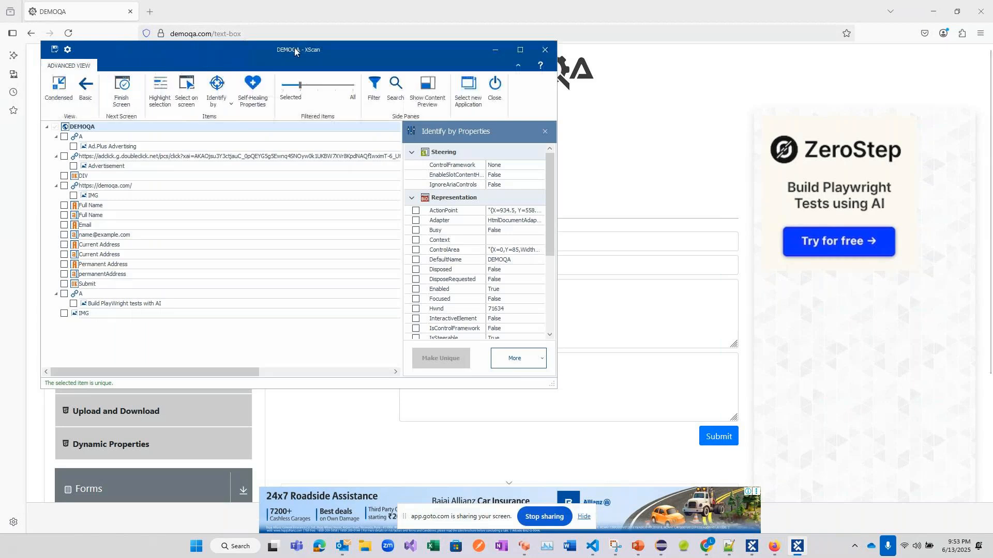
{"action": "left_click_drag", "start_coordinate": [296, 51], "coordinate": [771, 105]}
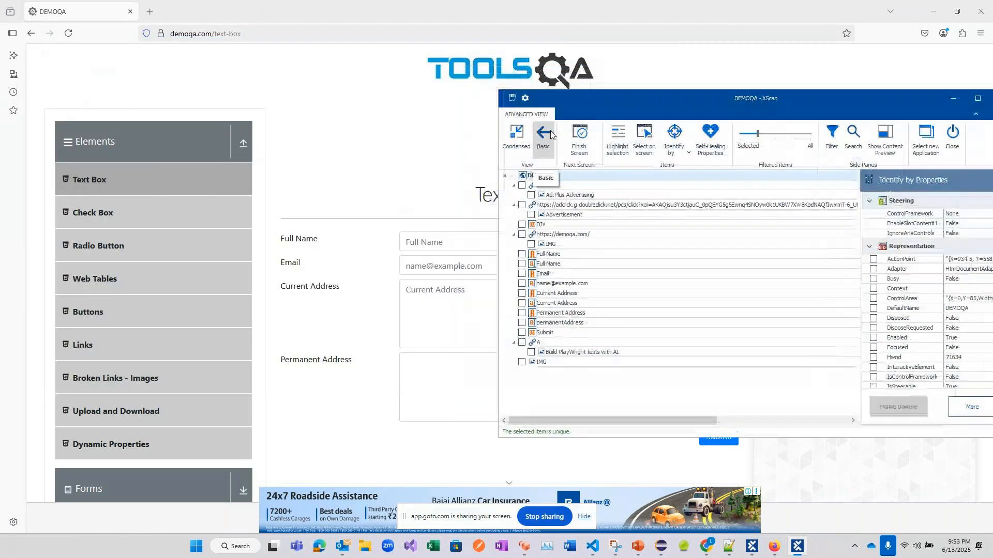
{"action": "left_click", "coordinate": [642, 138]}
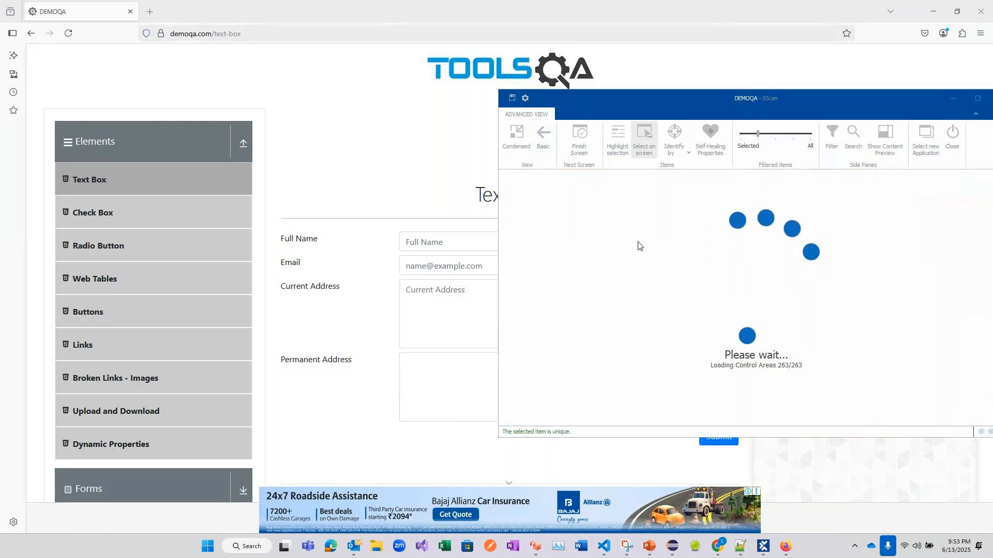
{"action": "left_click", "coordinate": [480, 242]}
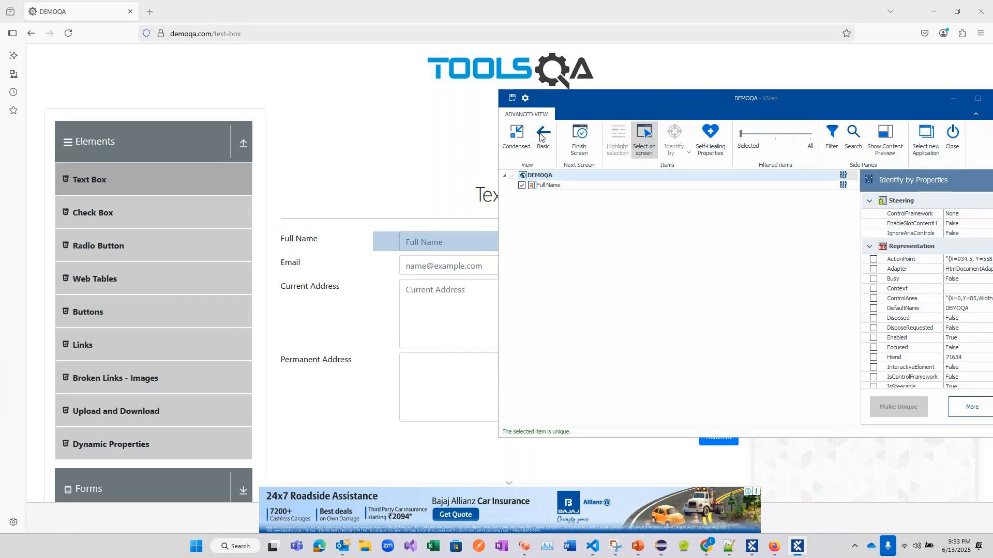
Return to the basic scan view and add the Email, Current Address and Permanent Address inputs from the page
{"action": "left_click_drag", "start_coordinate": [599, 104], "coordinate": [741, 108]}
{"action": "left_click", "coordinate": [683, 142]}
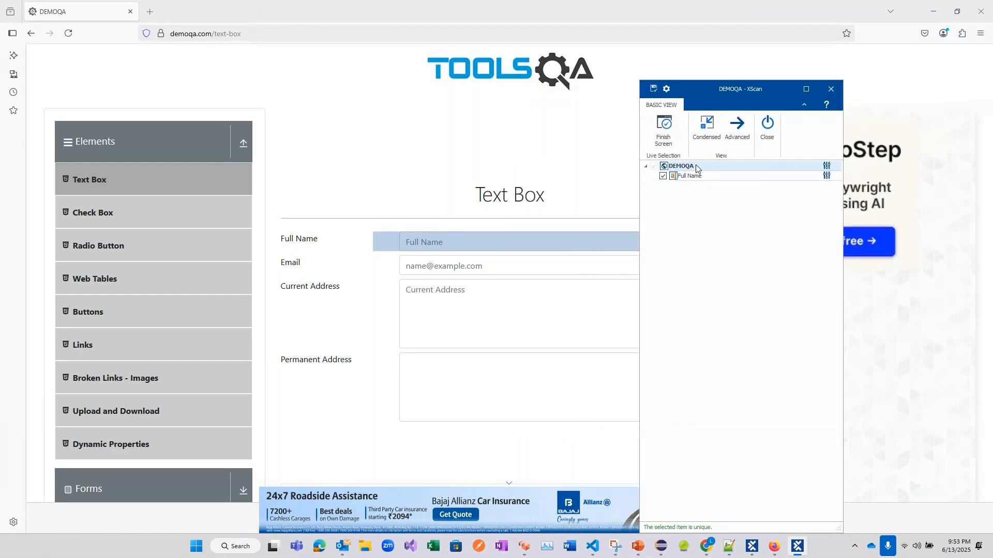
{"action": "left_click", "coordinate": [567, 269]}
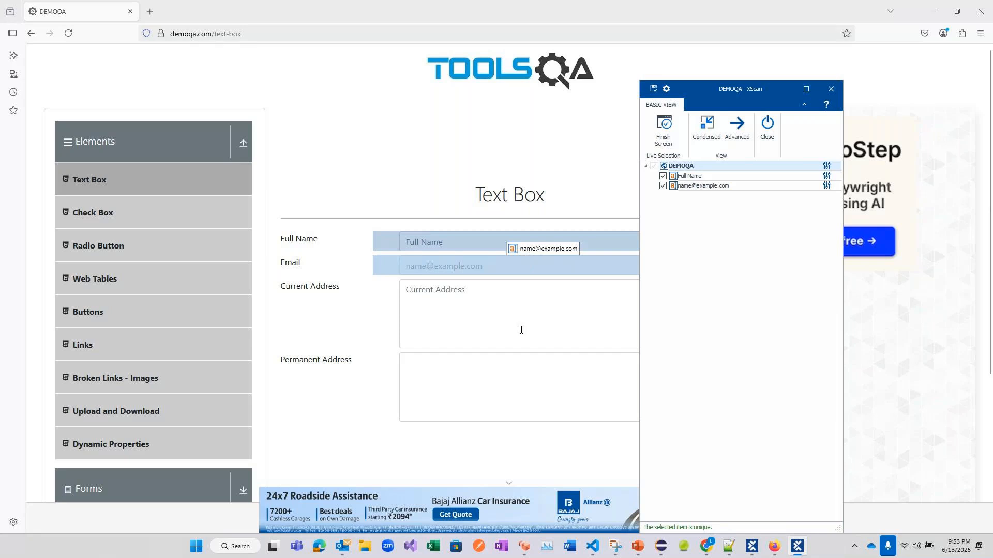
{"action": "left_click", "coordinate": [521, 330]}
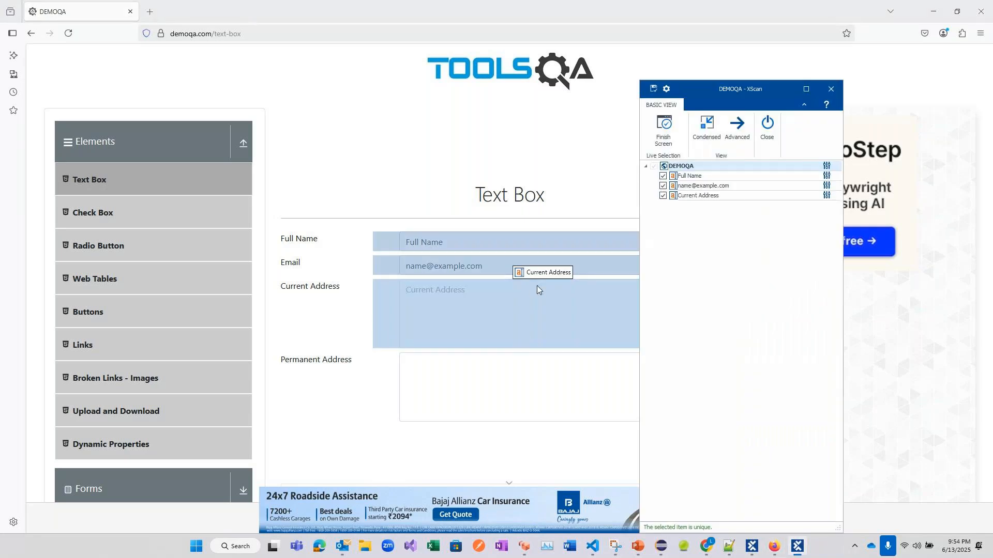
{"action": "left_click", "coordinate": [520, 376]}
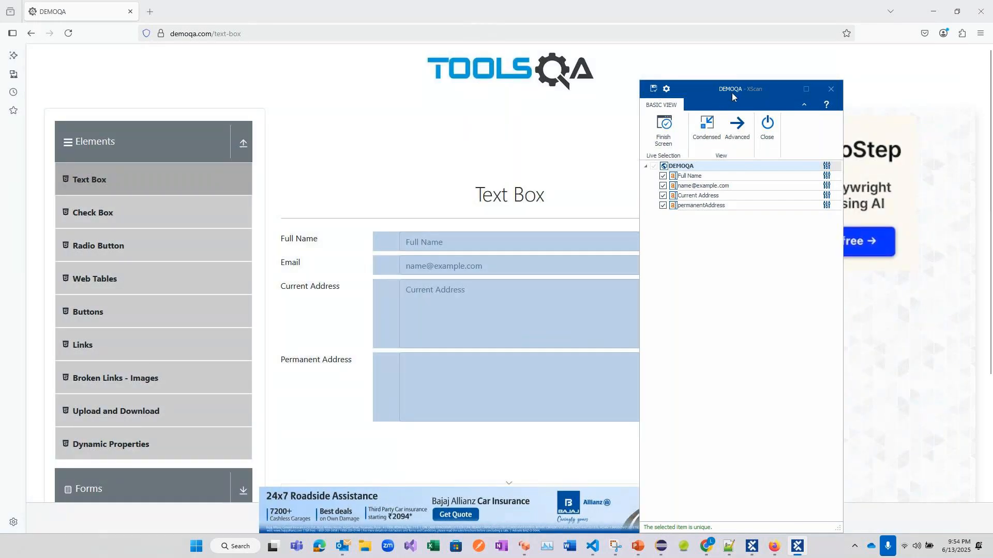
Move the scan window off the Submit button and add that button to the scan, removing the mistakenly captured DIV
{"action": "left_click_drag", "start_coordinate": [732, 97], "coordinate": [525, 96]}
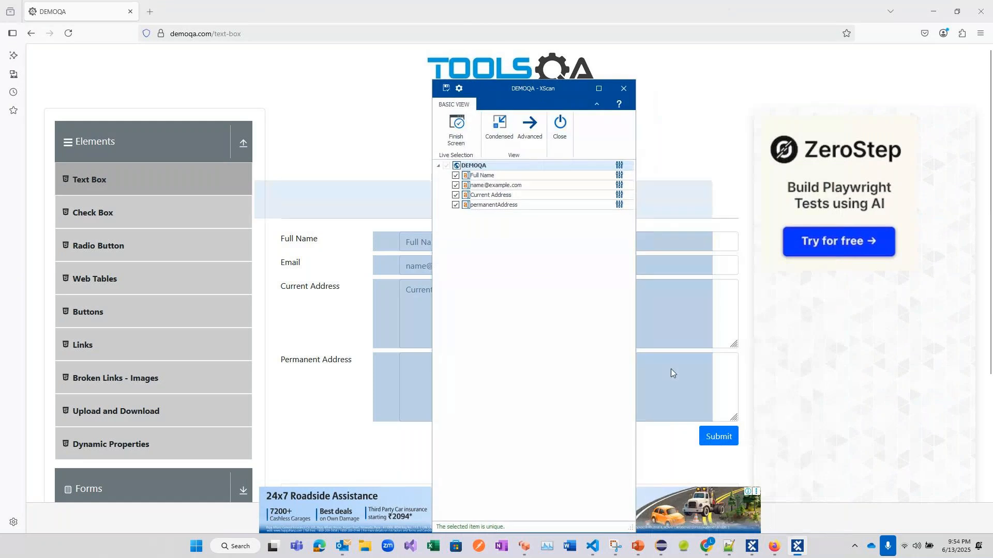
{"action": "left_click", "coordinate": [729, 443]}
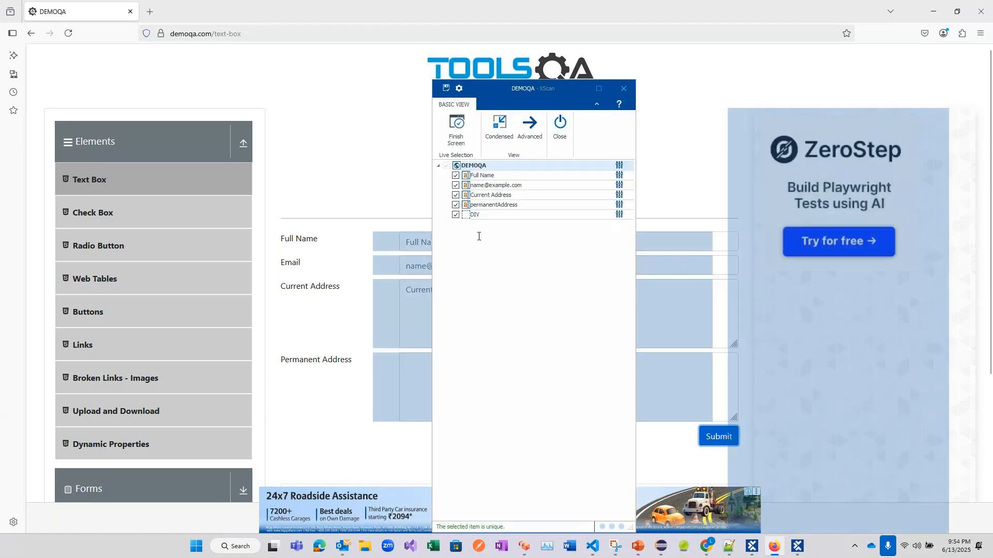
{"action": "left_click", "coordinate": [455, 215]}
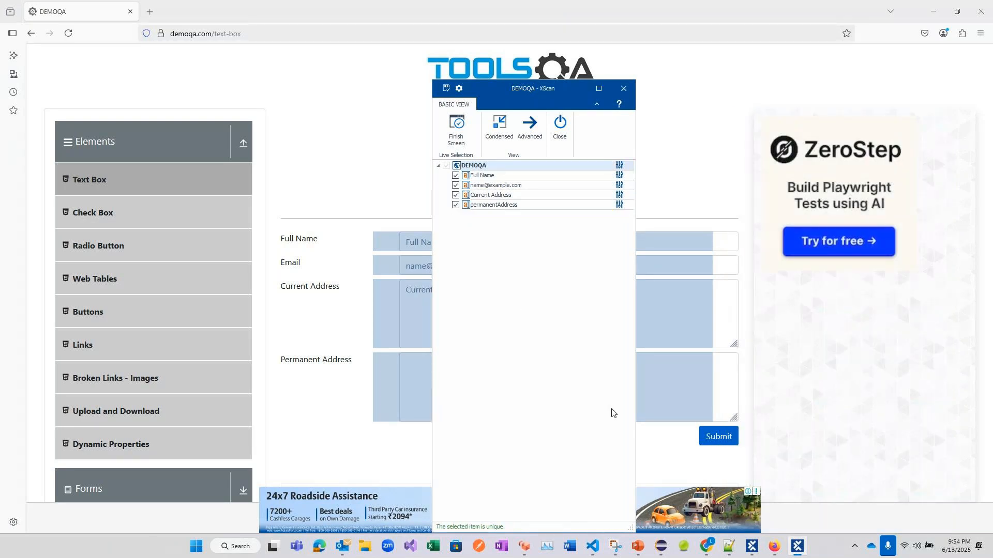
{"action": "left_click", "coordinate": [704, 437]}
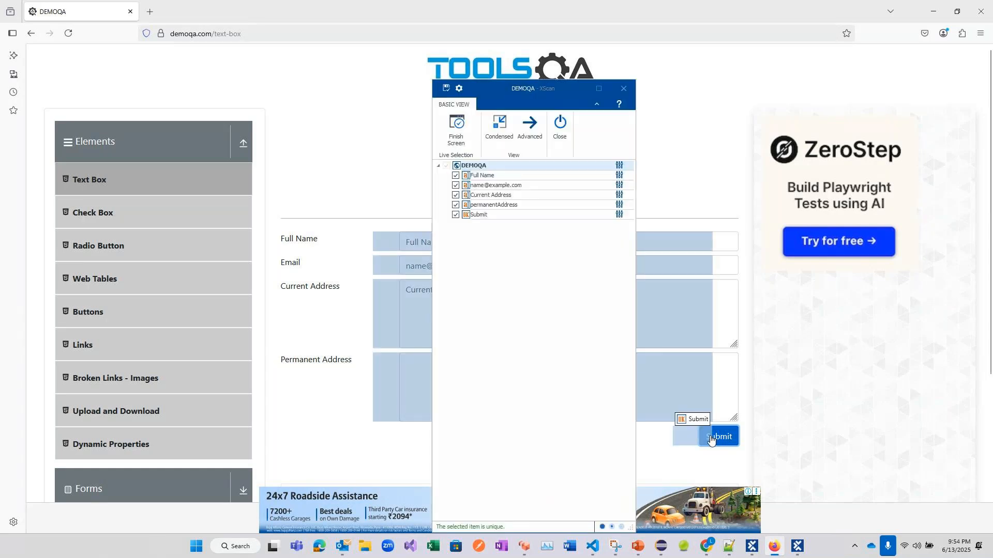
Save the selected controls as a module from the advanced view and close XScan
{"action": "left_click", "coordinate": [530, 125]}
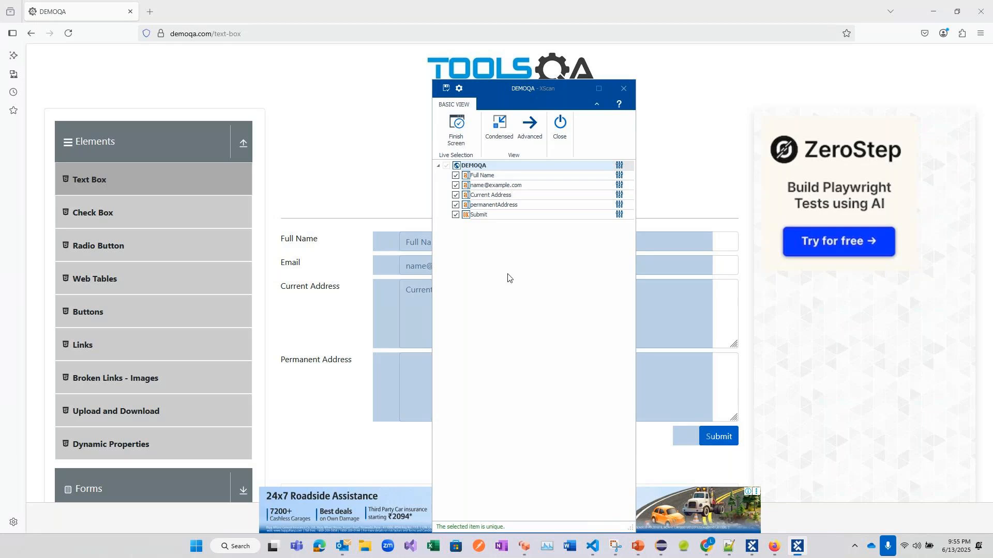
{"action": "left_click", "coordinate": [529, 126]}
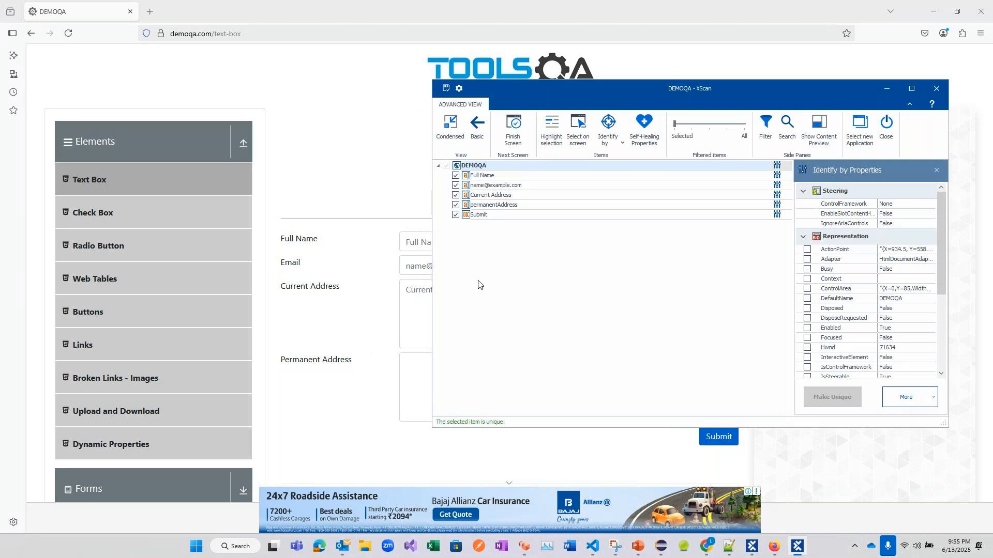
{"action": "left_click", "coordinate": [445, 90]}
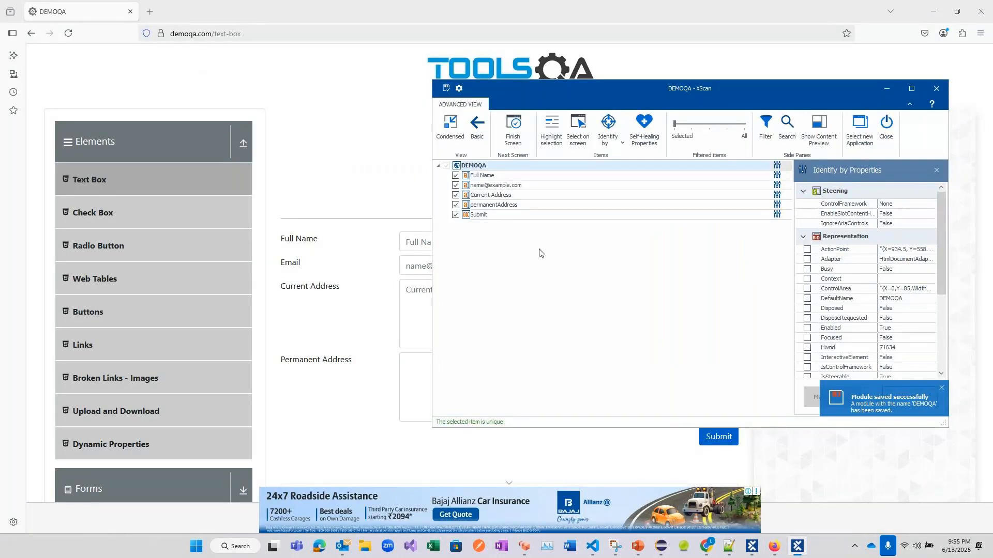
{"action": "key", "text": "alt+Tab"}
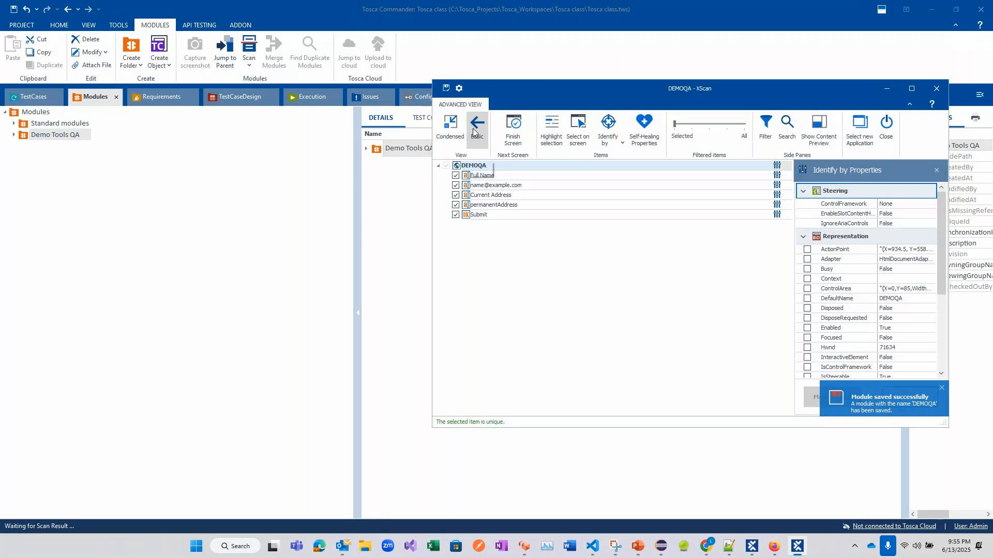
{"action": "left_click", "coordinate": [474, 132]}
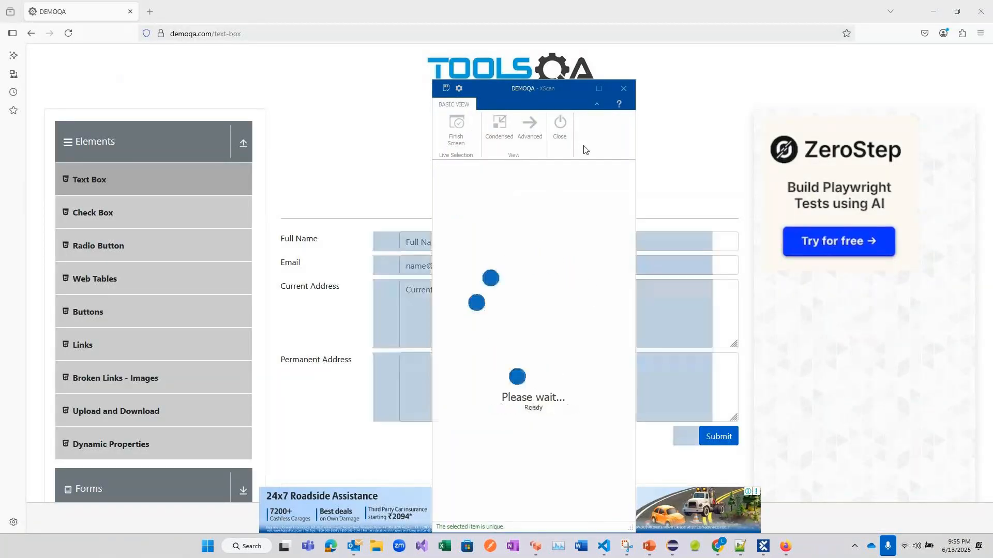
{"action": "left_click", "coordinate": [621, 93]}
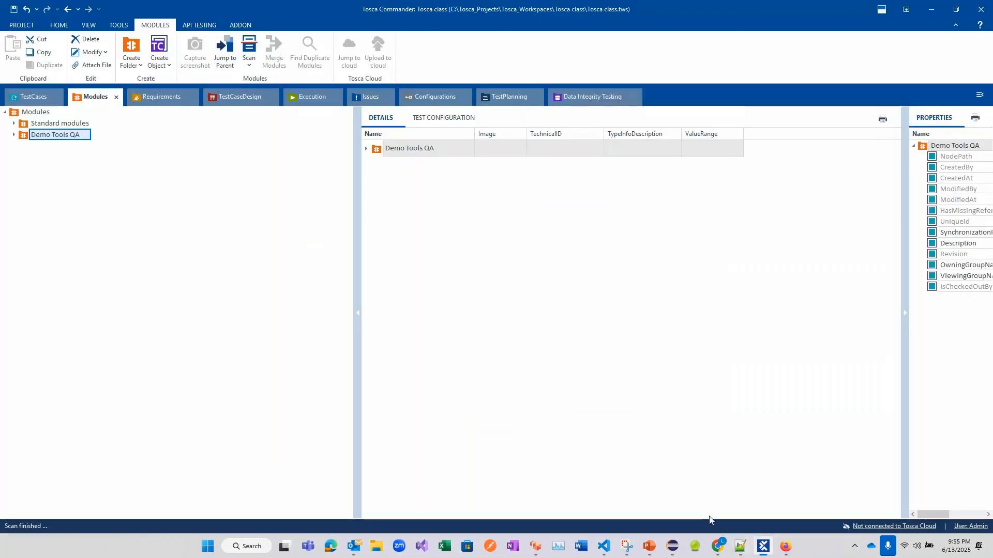
Start an application scan of the DEMOQA Firefox page from the Demo Tools QA folder and open its advanced view beside the page's element list
{"action": "right_click", "coordinate": [44, 137]}
{"action": "mouse_move", "coordinate": [67, 186]}
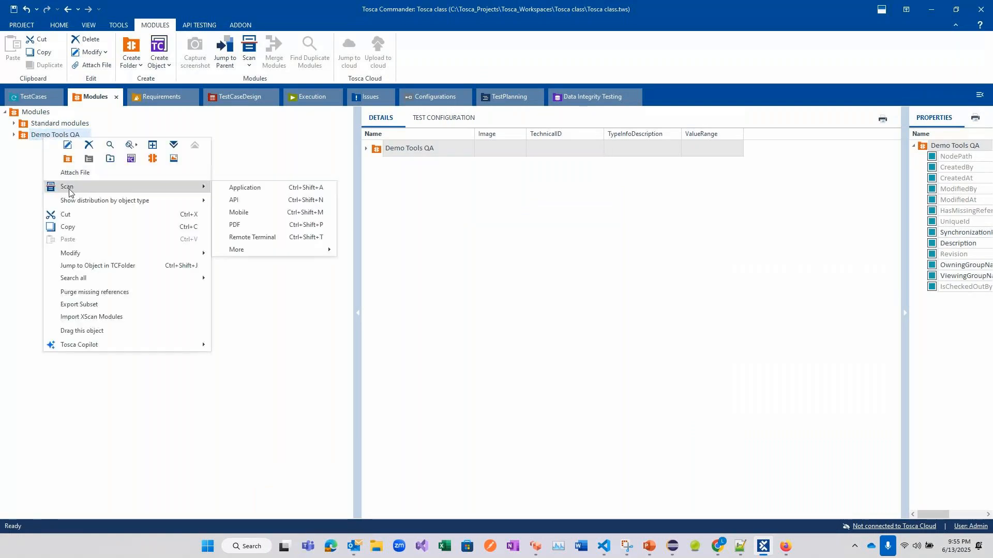
{"action": "left_click", "coordinate": [252, 190]}
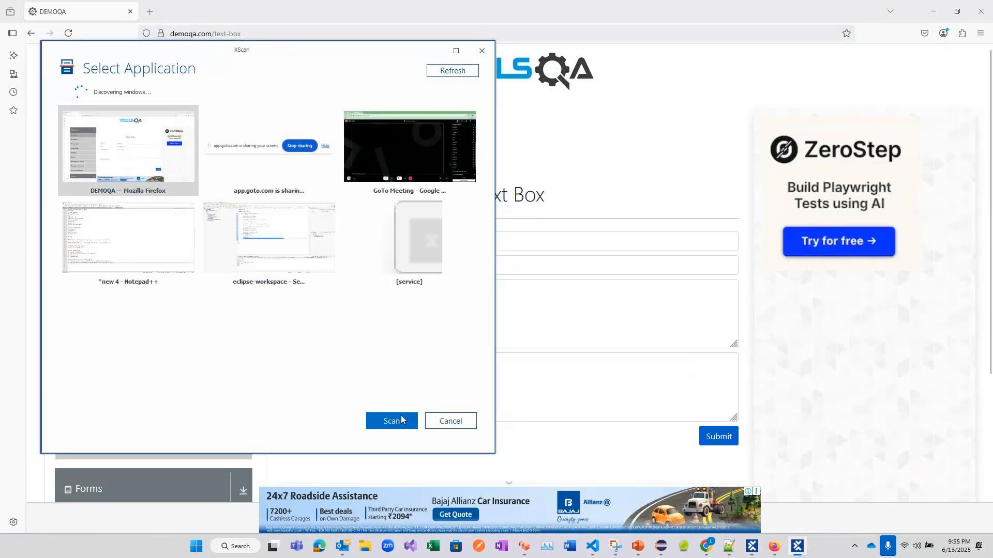
{"action": "left_click", "coordinate": [401, 419]}
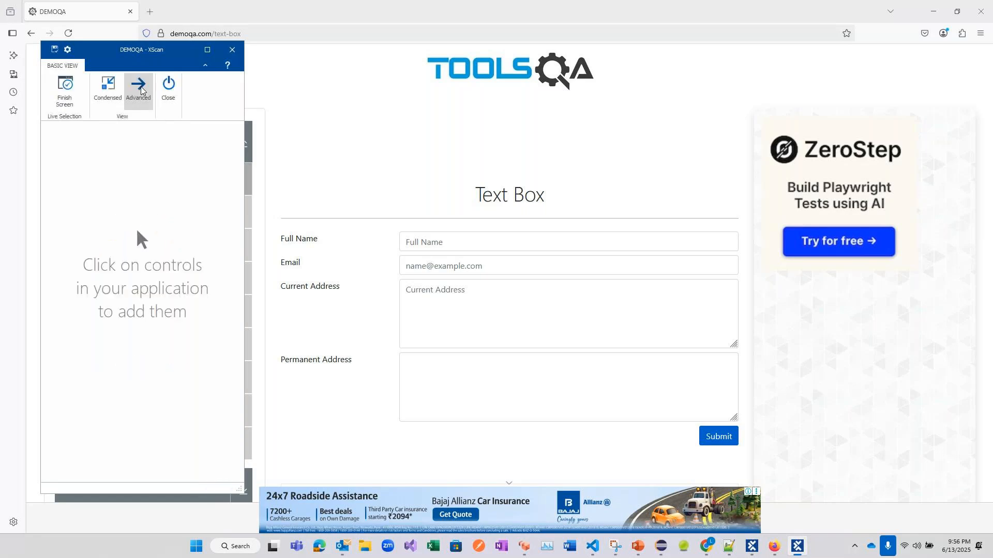
{"action": "left_click", "coordinate": [139, 89]}
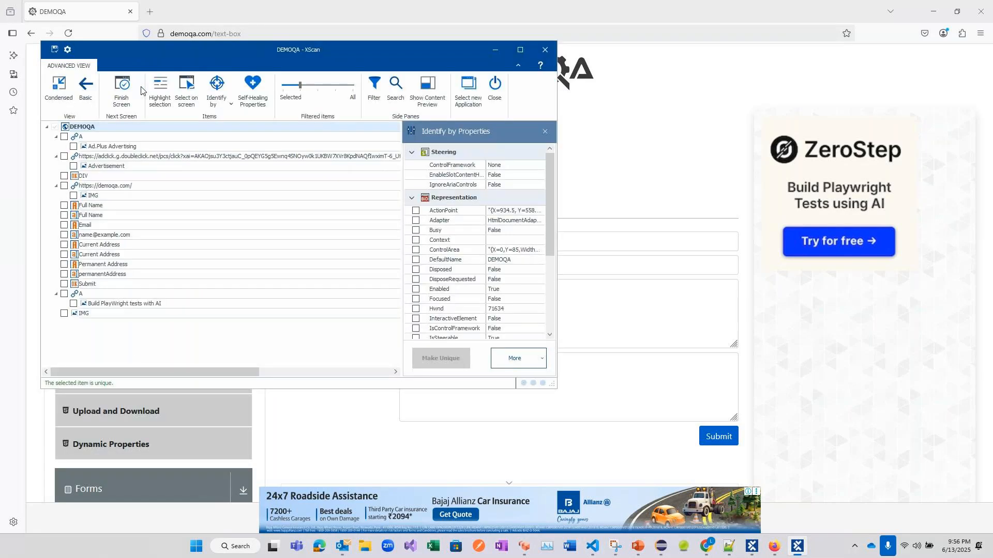
{"action": "left_click", "coordinate": [521, 49]}
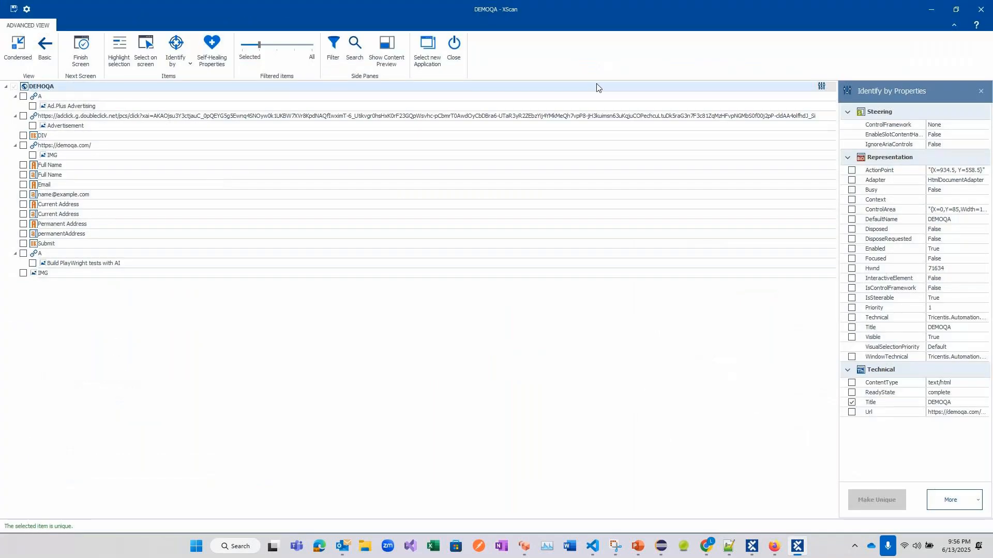
{"action": "left_click", "coordinate": [954, 10]}
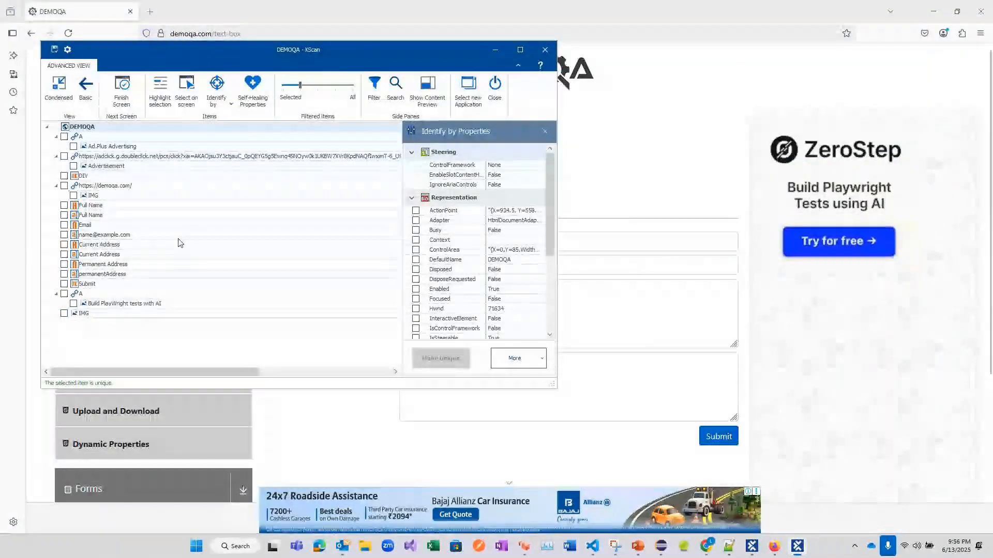
{"action": "left_click_drag", "start_coordinate": [324, 57], "coordinate": [609, 104]}
Widen the scan's item filter to All and examine the full element tree of the DEMOQA page
{"action": "left_click", "coordinate": [637, 135]}
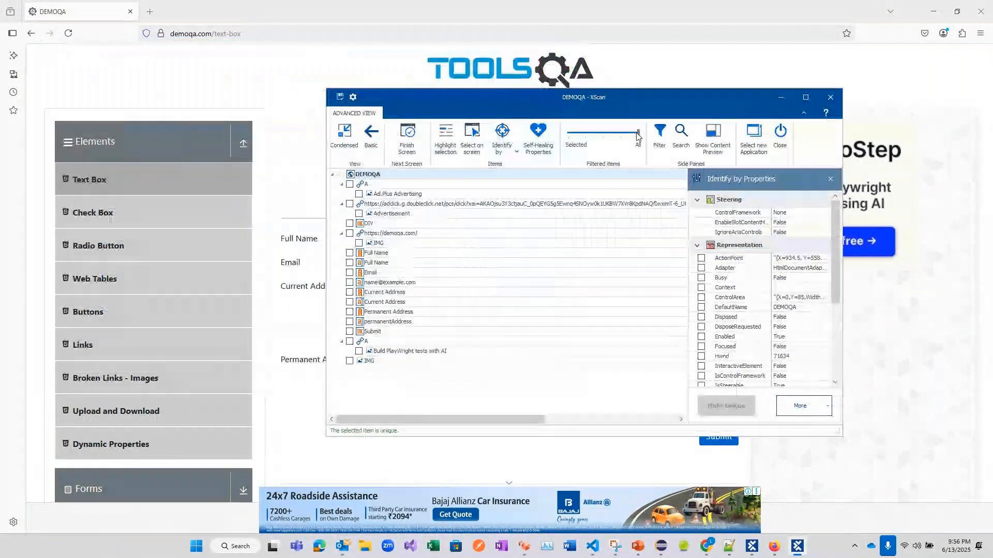
{"action": "scroll", "coordinate": [456, 290], "scroll_direction": "down", "scroll_amount": 18}
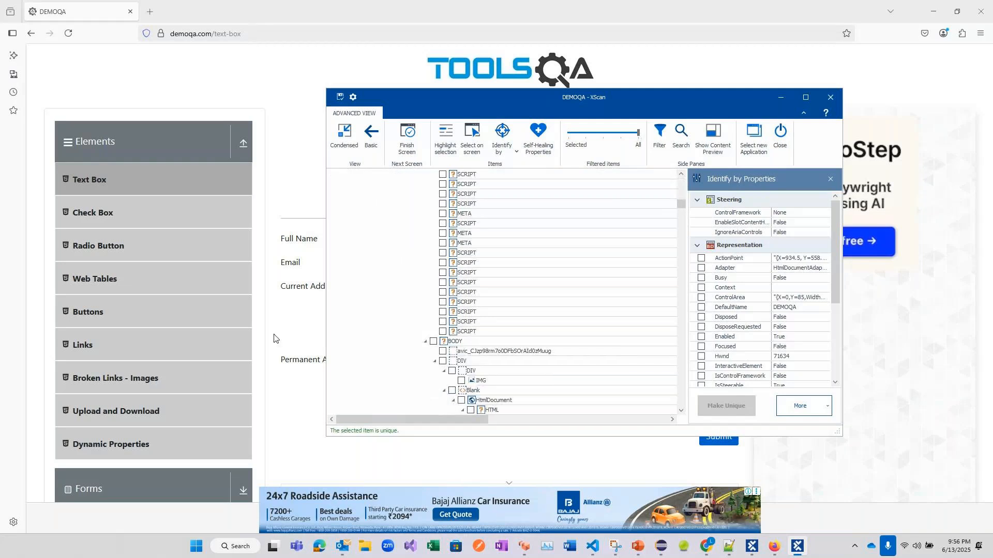
{"action": "scroll", "coordinate": [474, 296], "scroll_direction": "down", "scroll_amount": 10}
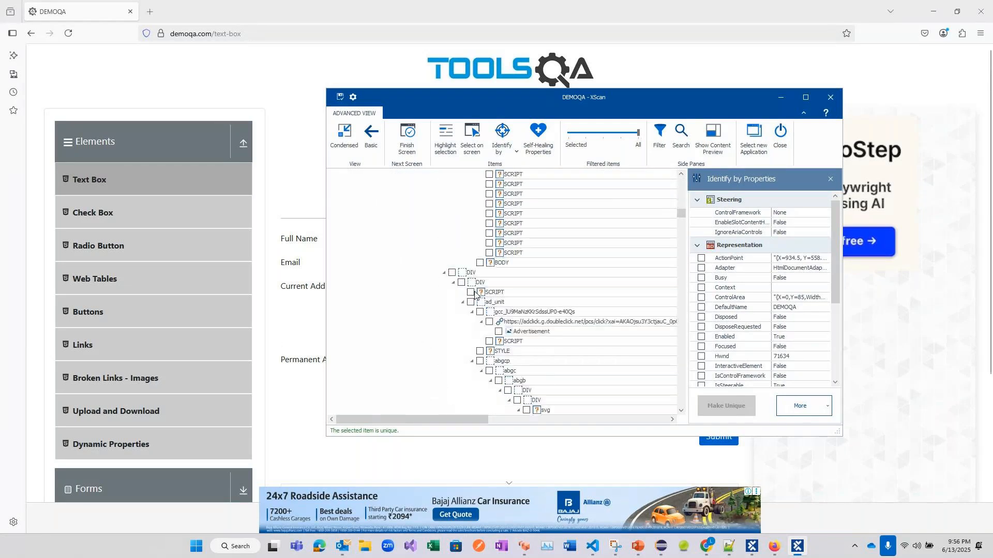
{"action": "scroll", "coordinate": [474, 296], "scroll_direction": "up", "scroll_amount": 10}
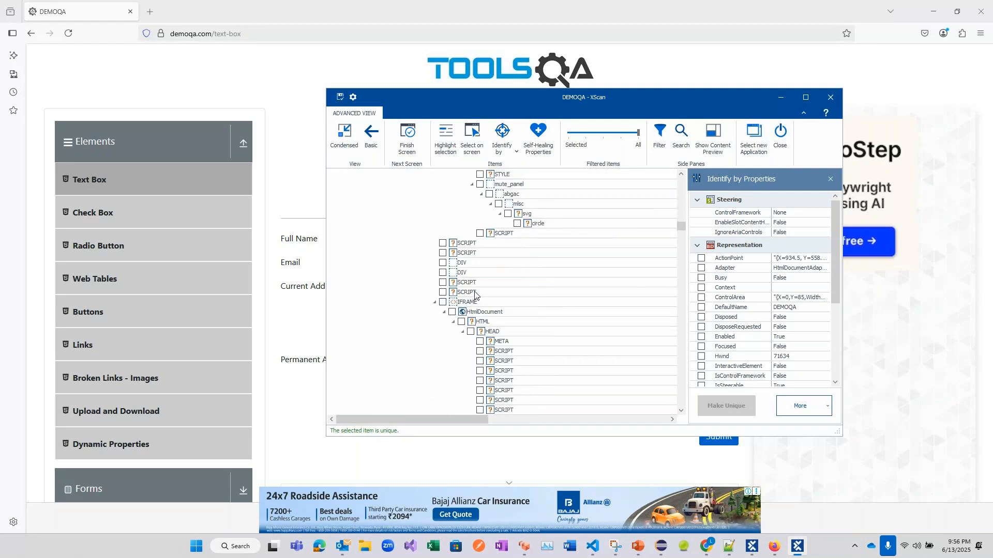
{"action": "scroll", "coordinate": [474, 293], "scroll_direction": "down", "scroll_amount": 5}
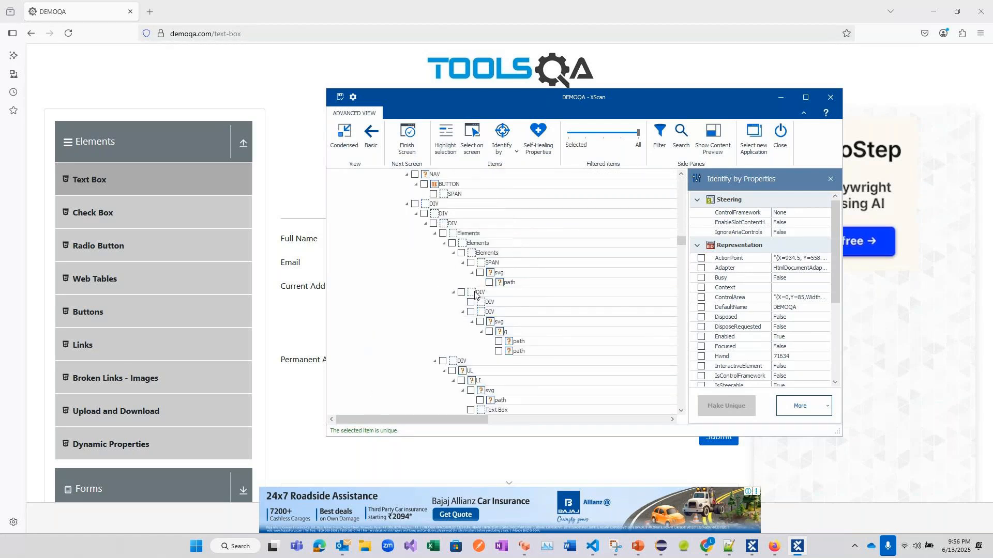
{"action": "scroll", "coordinate": [474, 293], "scroll_direction": "down", "scroll_amount": 15}
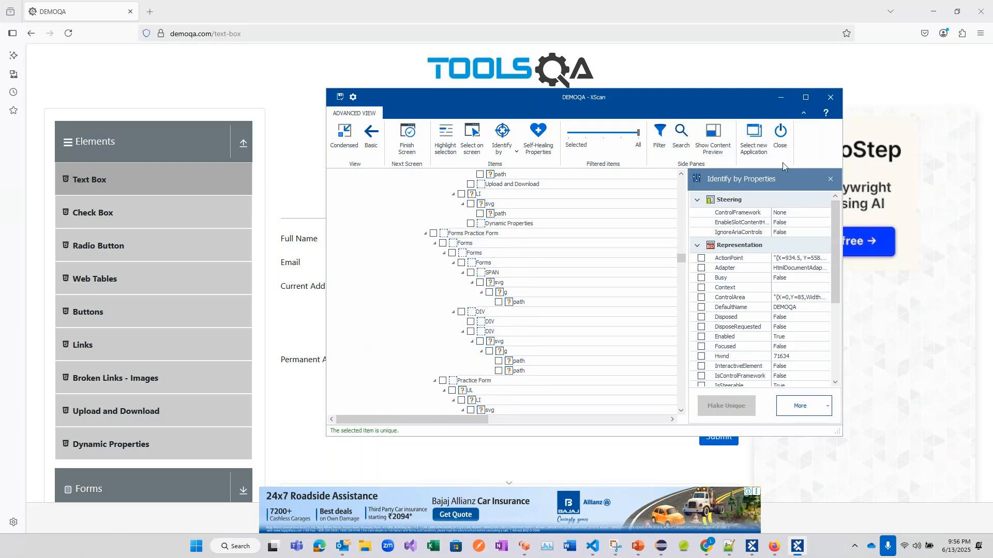
Compare the scanned items at intermediate filter levels, then leave the advanced view and end the scan without saving
{"action": "left_click", "coordinate": [621, 133]}
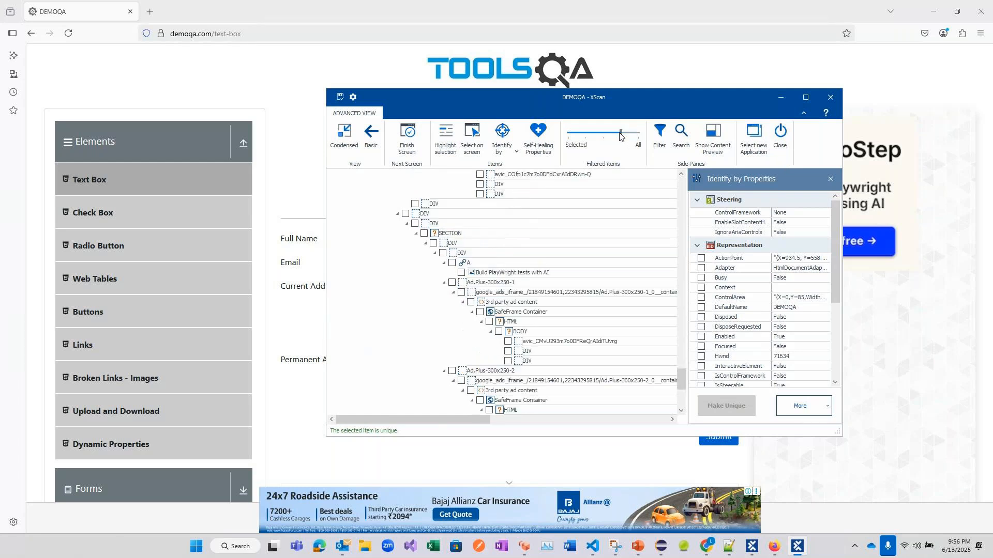
{"action": "left_click", "coordinate": [605, 135]}
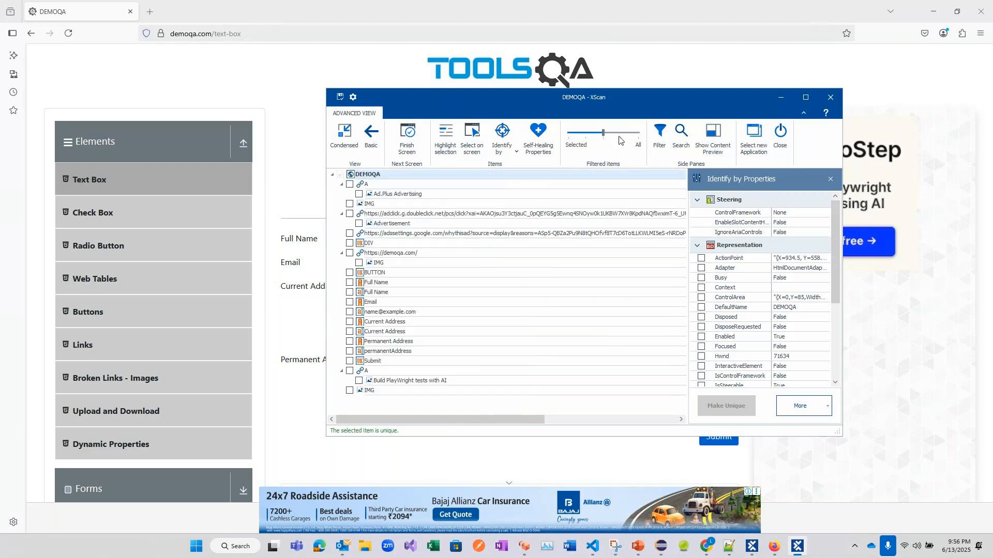
{"action": "left_click", "coordinate": [622, 136]}
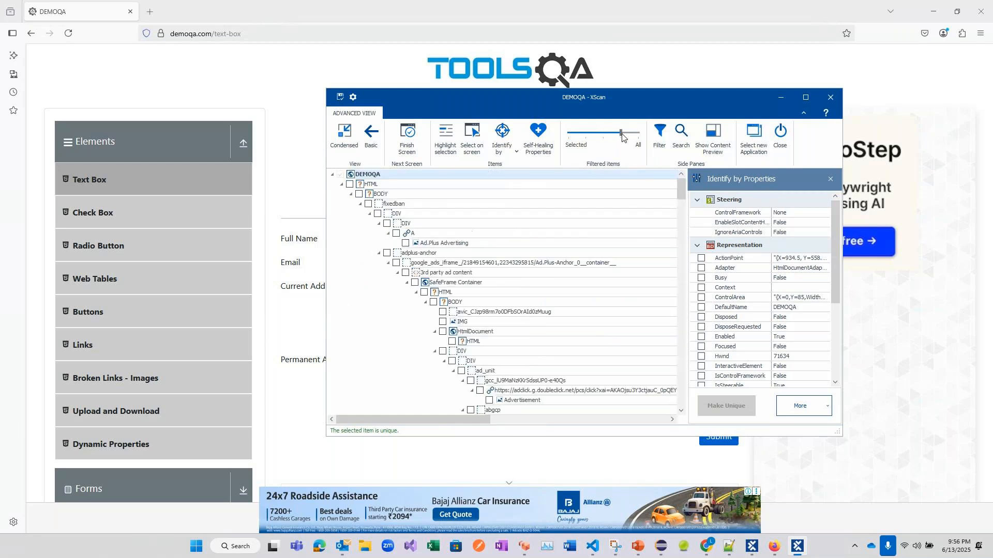
{"action": "left_click", "coordinate": [372, 135]}
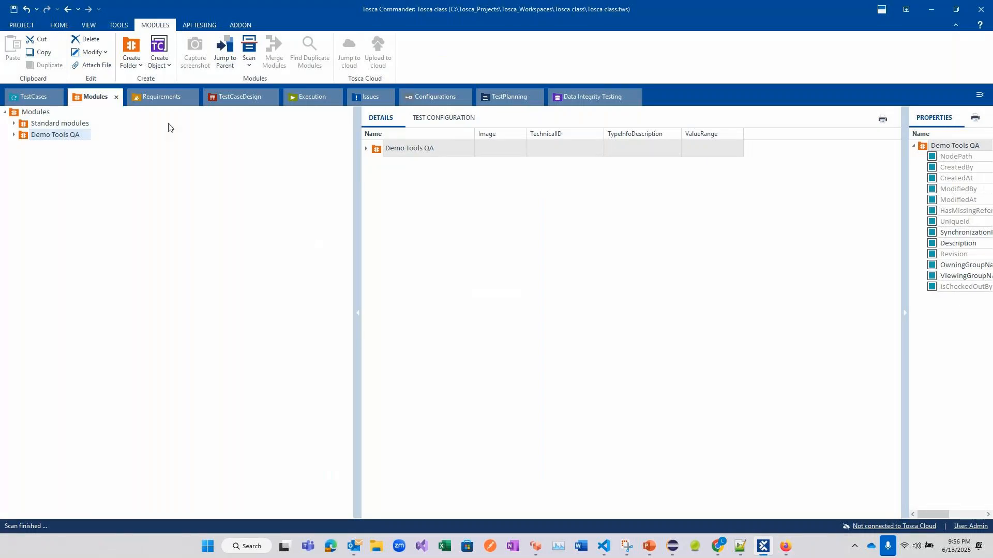
Expand the Demo Tools QA folder and its DEMOQA module, and rename the module to DEMOQA|TextBox
{"action": "left_click", "coordinate": [14, 135]}
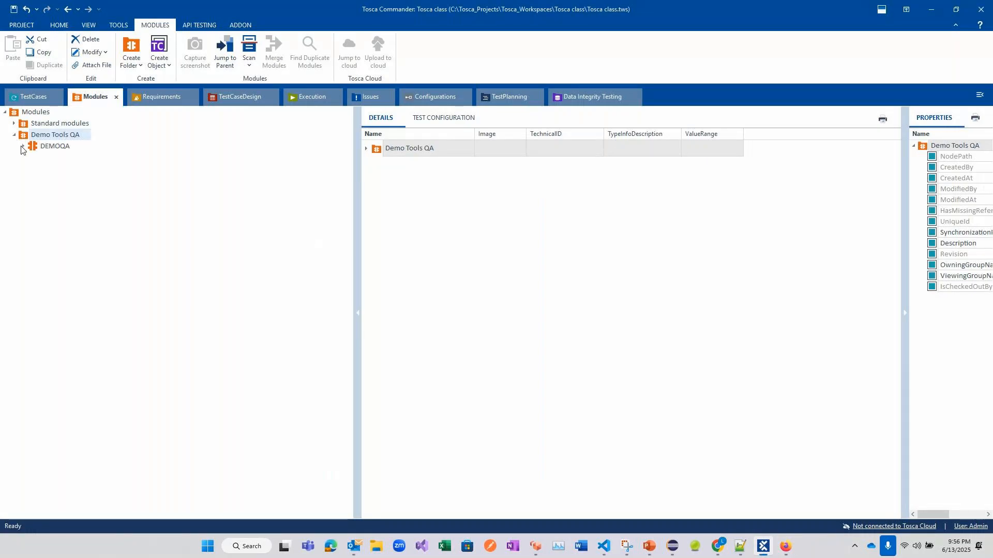
{"action": "left_click", "coordinate": [23, 147]}
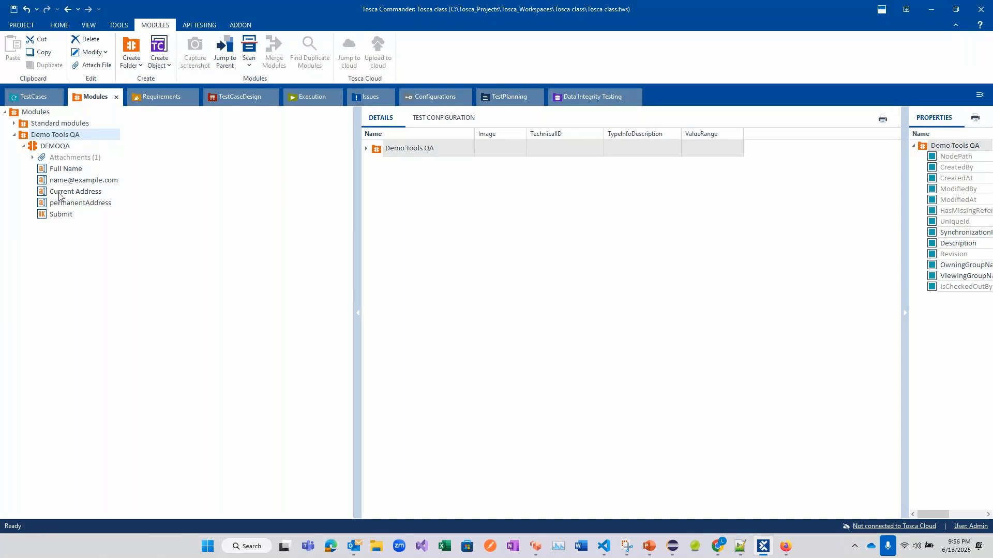
{"action": "right_click", "coordinate": [47, 149]}
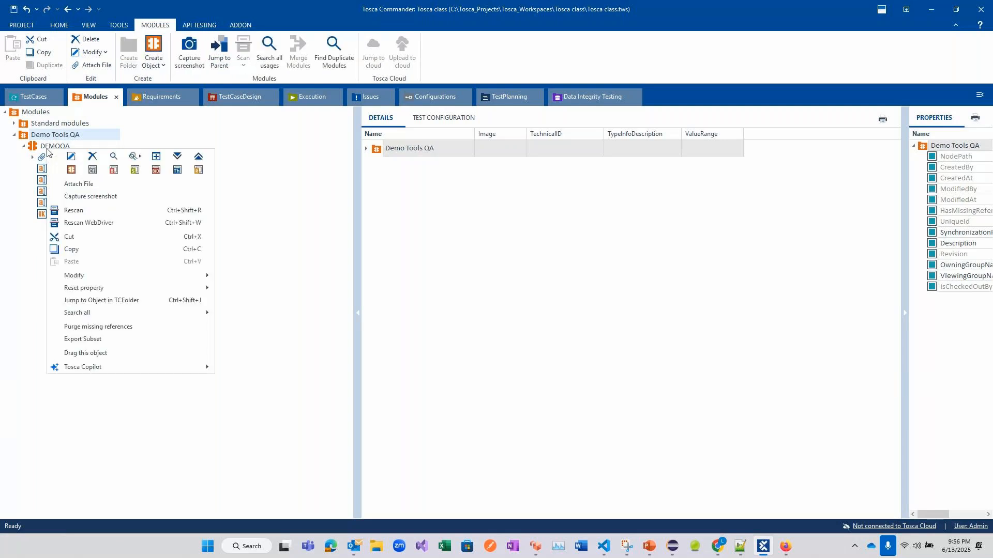
{"action": "left_click", "coordinate": [71, 156]}
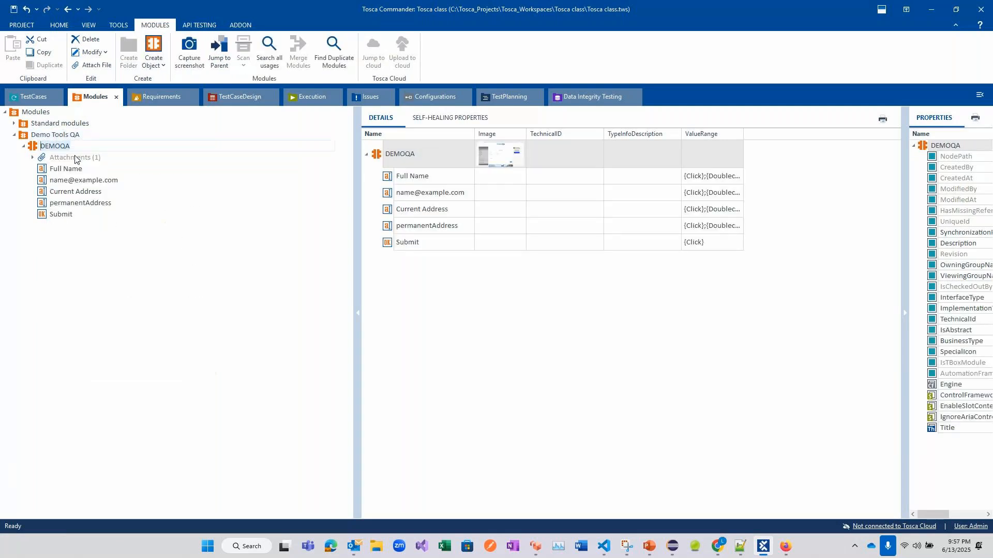
{"action": "key", "text": "End"}
{"action": "type", "text": "|TextBox"}
{"action": "key", "text": "Return"}
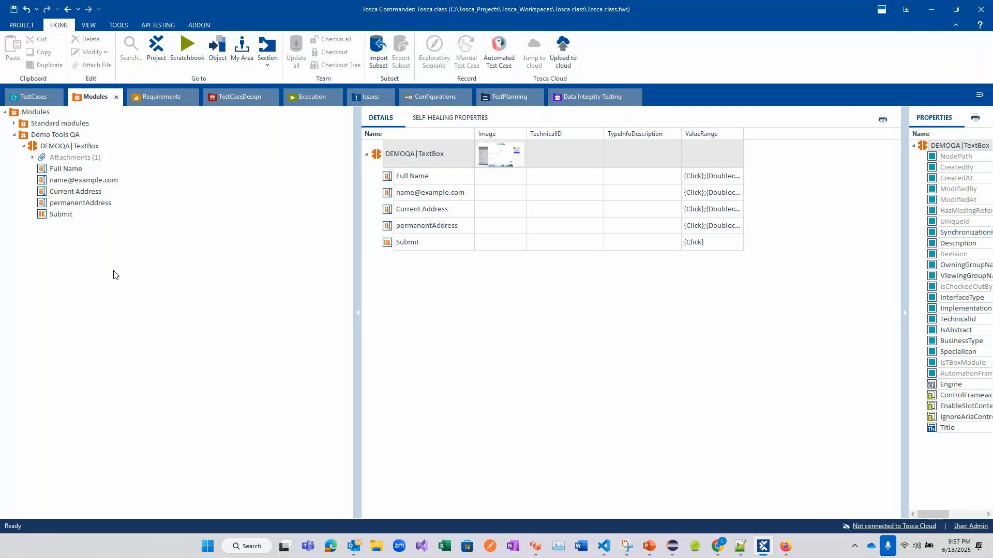
Create a folder named DemoQA|TextBox under TestCases
{"action": "left_click_drag", "start_coordinate": [54, 150], "coordinate": [39, 103]}
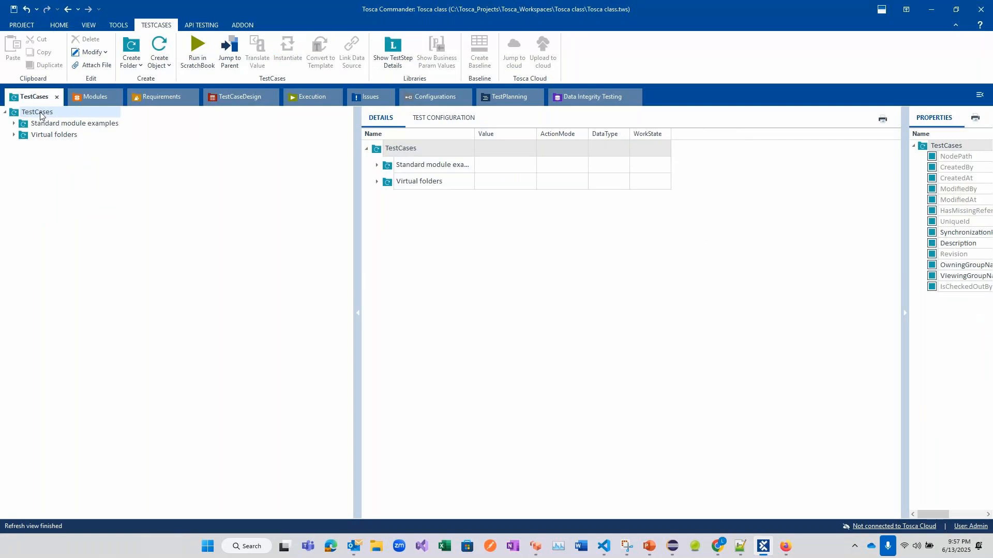
{"action": "right_click", "coordinate": [40, 115]}
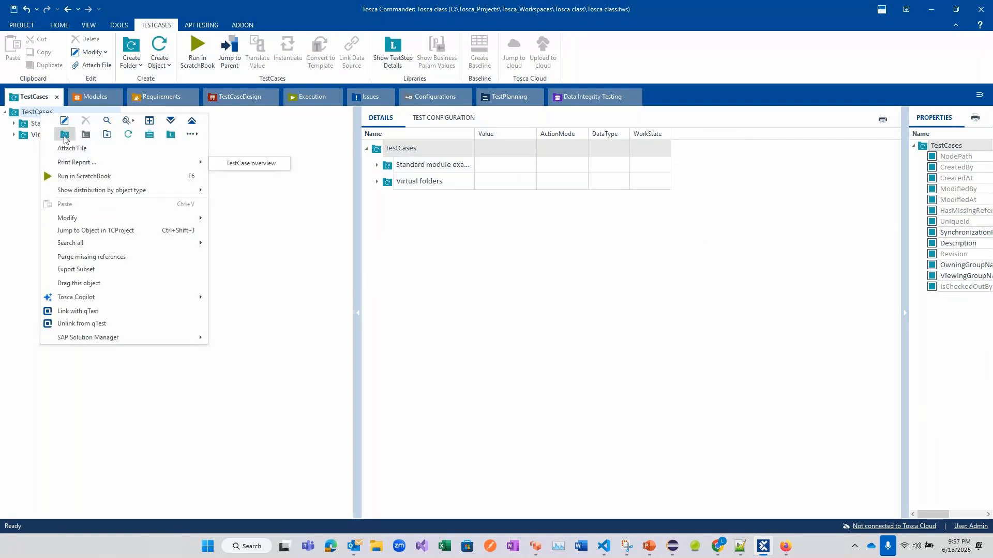
{"action": "left_click", "coordinate": [64, 135]}
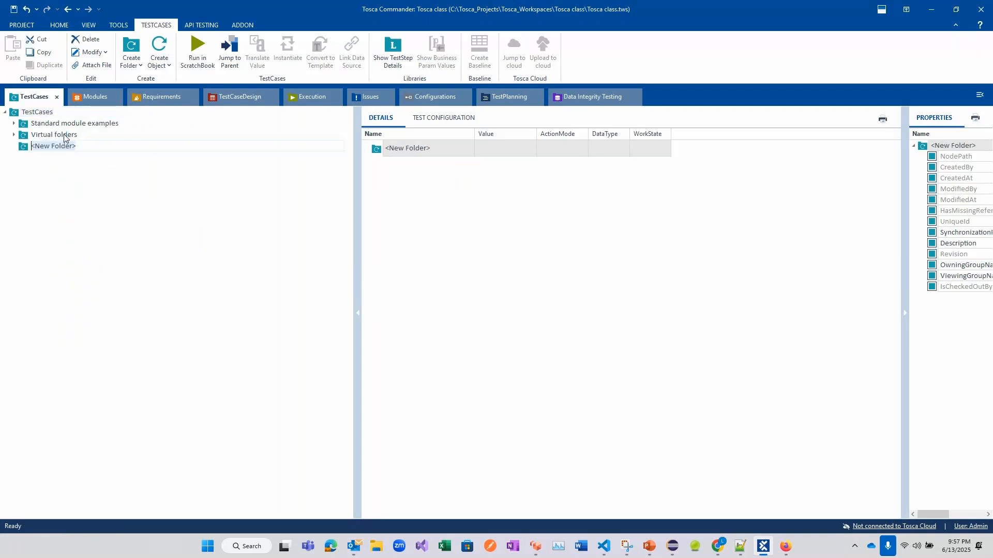
{"action": "type", "text": "DemoQA"}
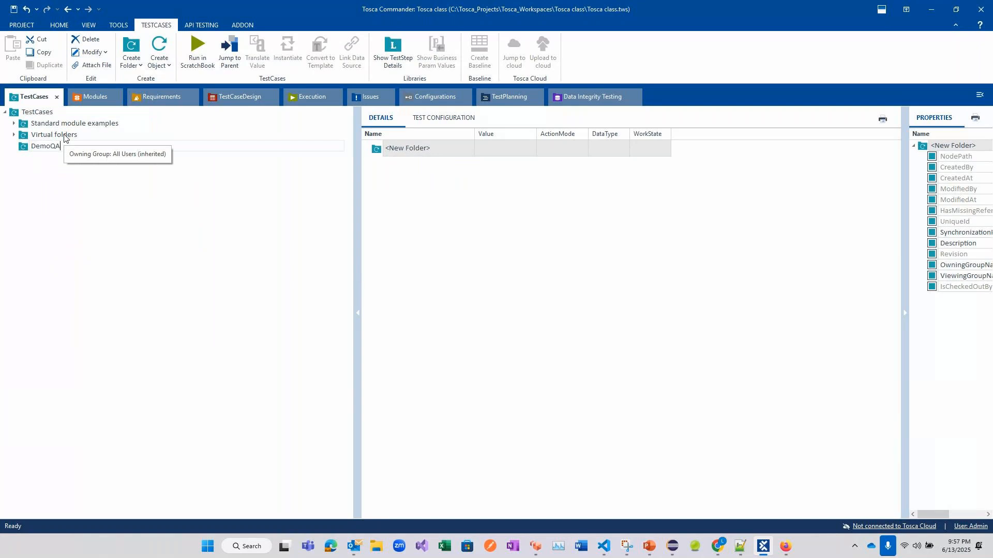
{"action": "type", "text": " | TextBOx"}
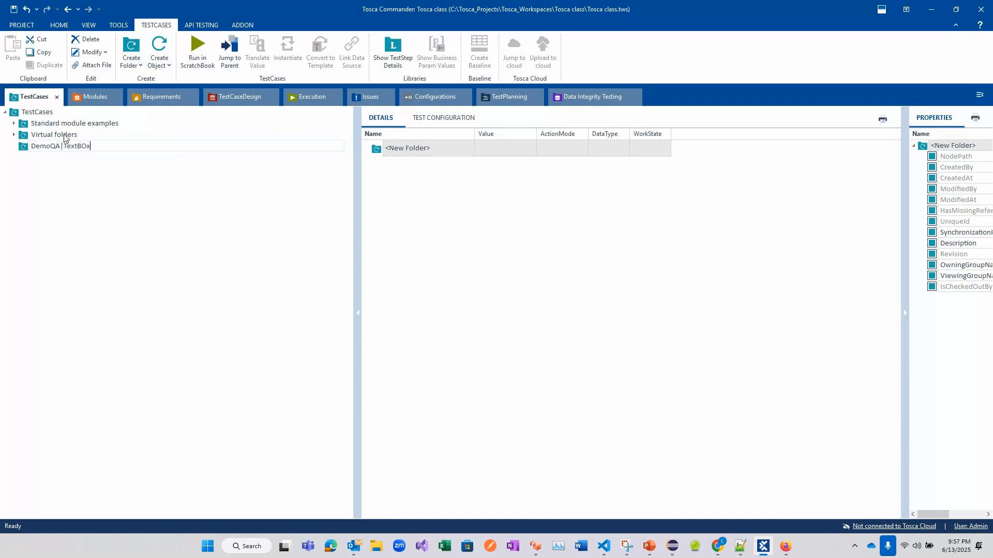
{"action": "key", "text": "BackSpace"}
{"action": "key", "text": "BackSpace"}
{"action": "type", "text": "ox"}
Create a test case named Text Box inside the DemoQA|TextBox folder
{"action": "right_click", "coordinate": [30, 149]}
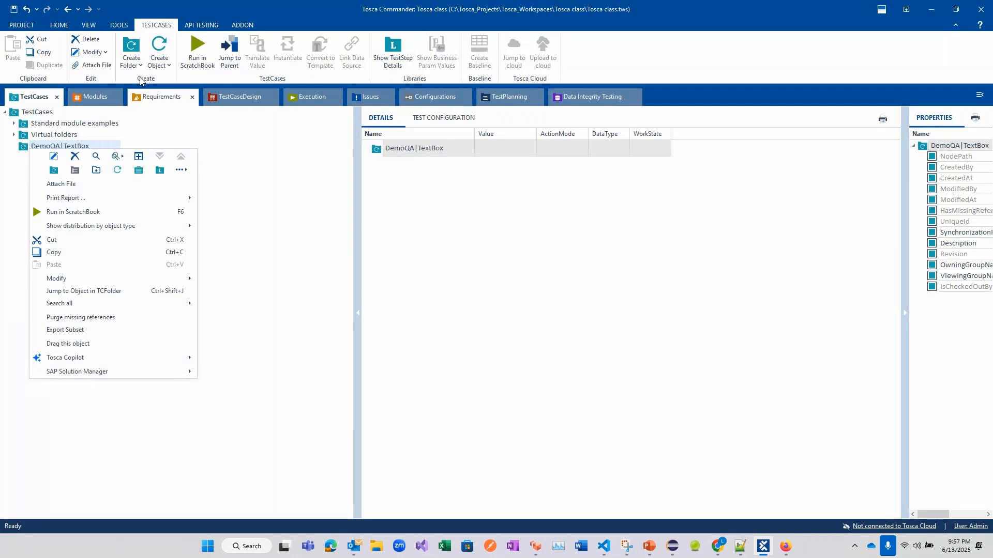
{"action": "left_click", "coordinate": [158, 53]}
{"action": "left_click", "coordinate": [158, 53]}
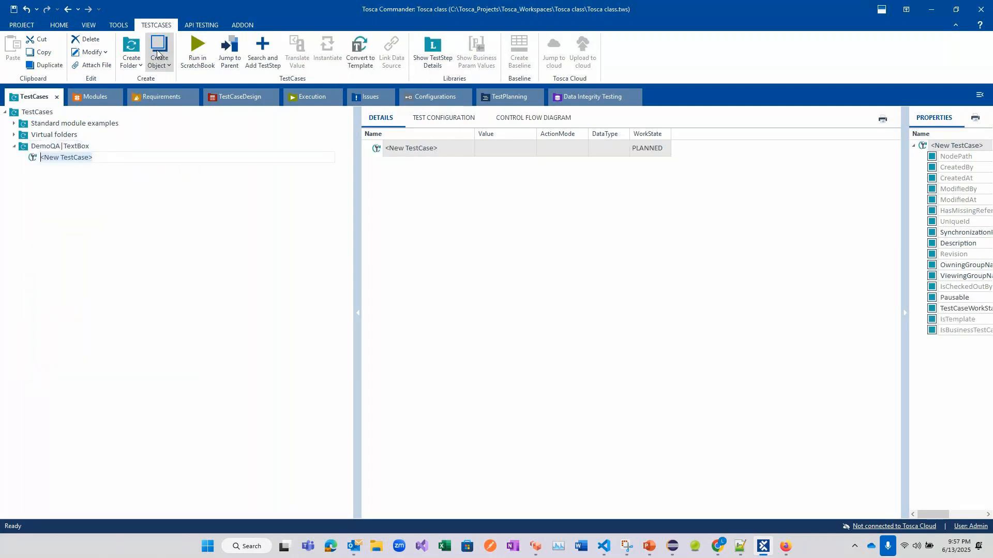
{"action": "type", "text": "Text BOx"}
{"action": "key", "text": "BackSpace"}
{"action": "key", "text": "BackSpace"}
{"action": "type", "text": "ox"}
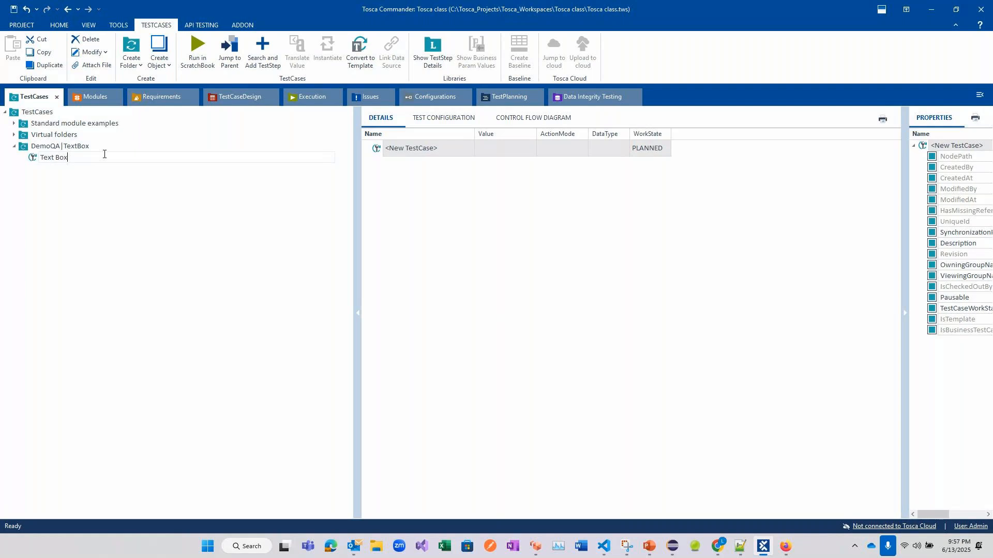
{"action": "key", "text": "Return"}
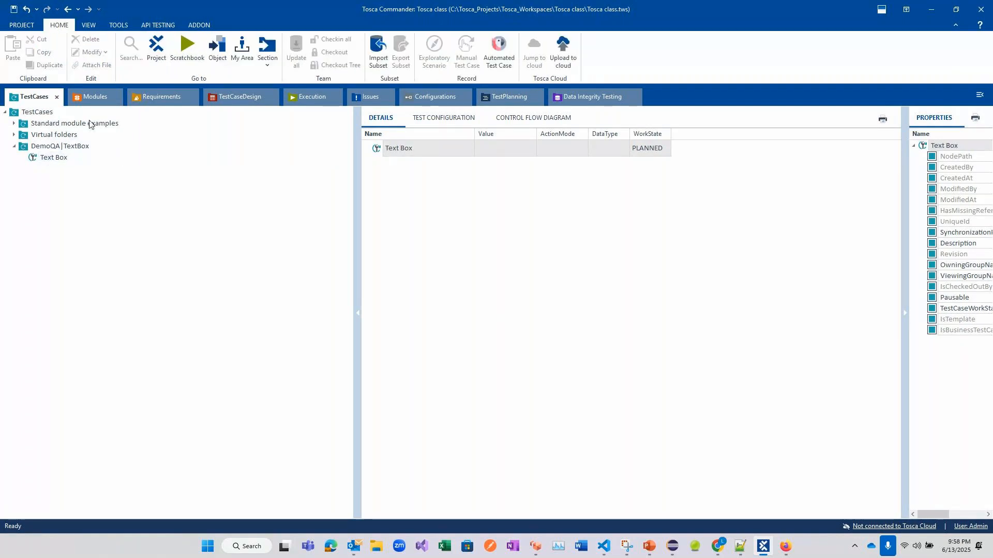
Add the DEMOQA|TextBox module to the Text Box test case and place the standard Html engine module OpenUrl before it
{"action": "left_click", "coordinate": [92, 103]}
{"action": "left_click_drag", "start_coordinate": [68, 146], "coordinate": [52, 162]}
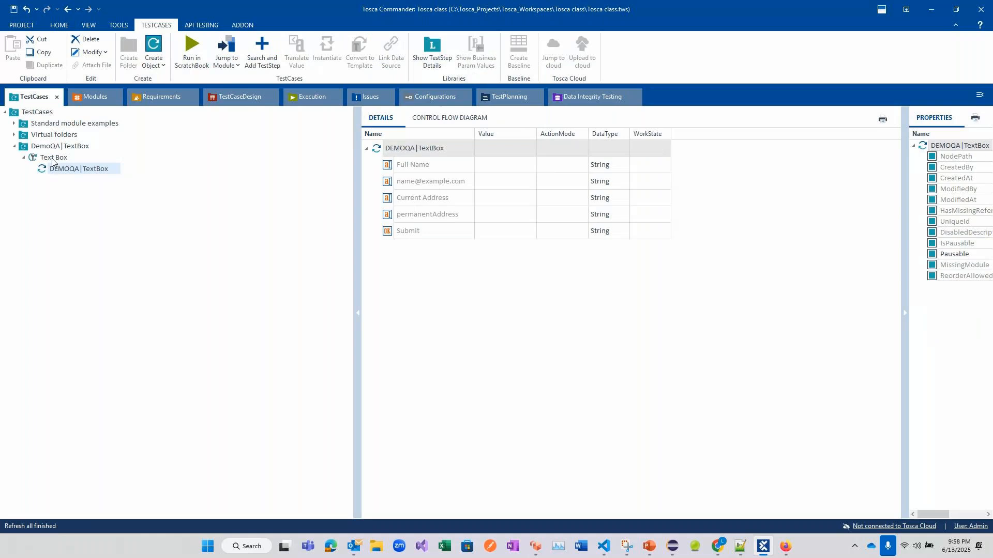
{"action": "left_click", "coordinate": [87, 95]}
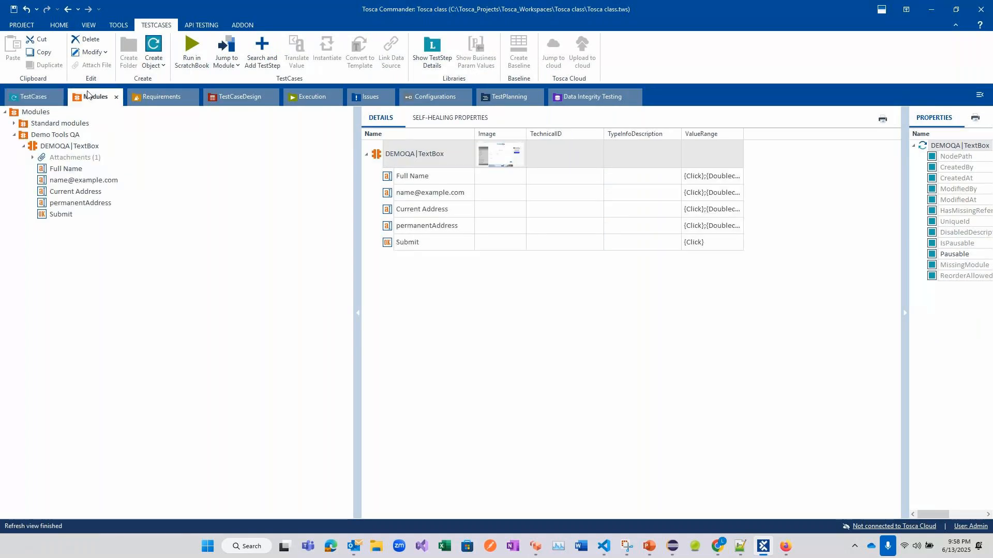
{"action": "left_click", "coordinate": [14, 124]}
{"action": "left_click", "coordinate": [22, 147]}
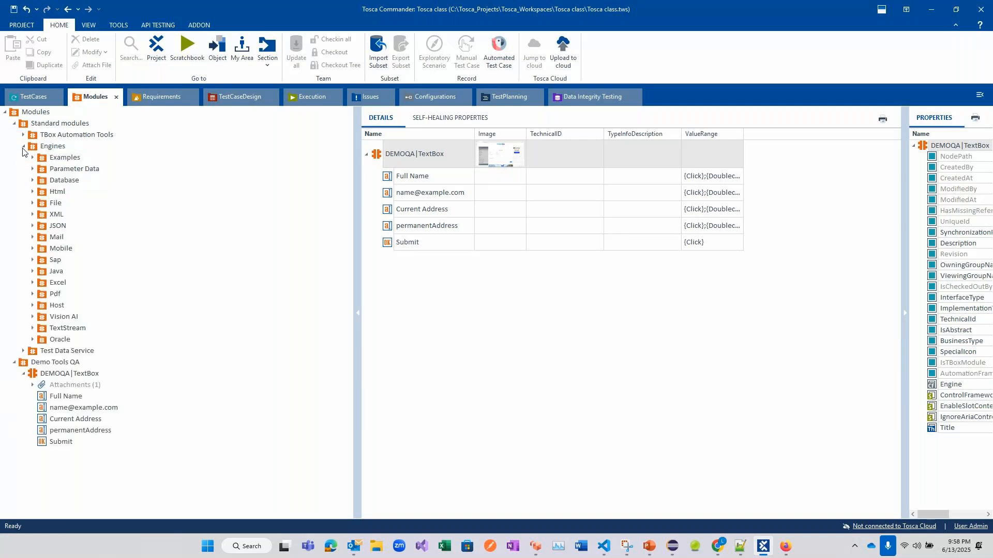
{"action": "left_click", "coordinate": [32, 192]}
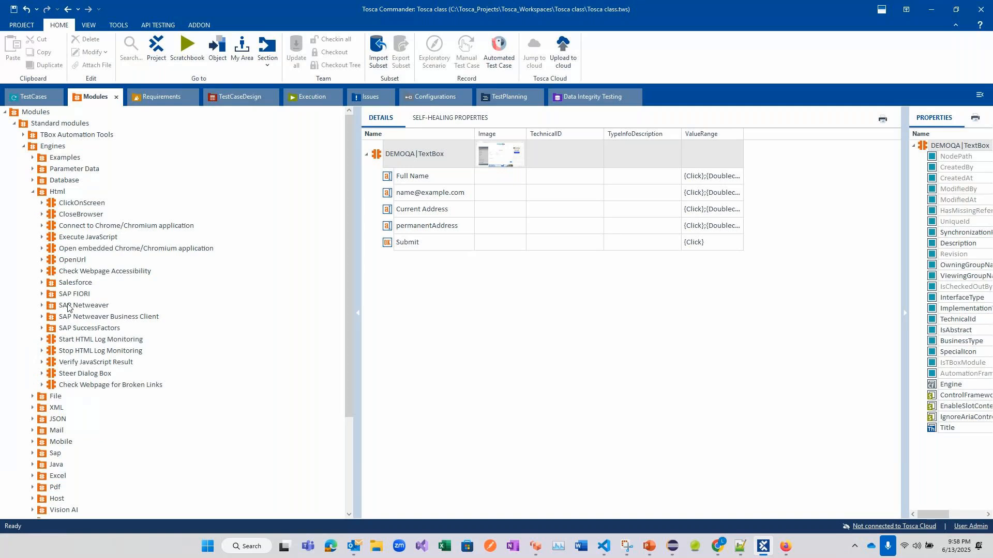
{"action": "left_click_drag", "start_coordinate": [52, 258], "coordinate": [53, 167]}
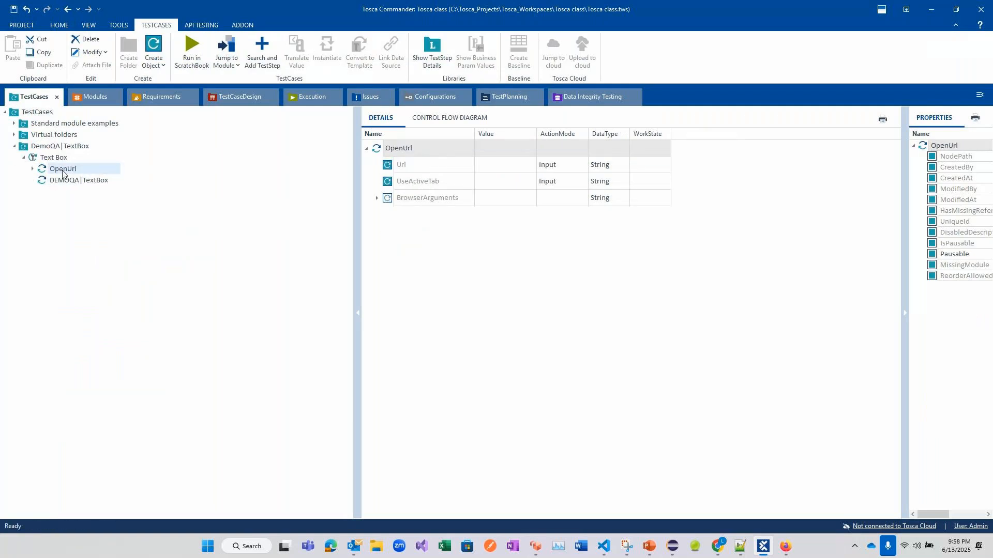
Copy the Text Box page's web address from Firefox and return to the OpenUrl step in Tosca Commander
{"action": "left_click", "coordinate": [489, 165]}
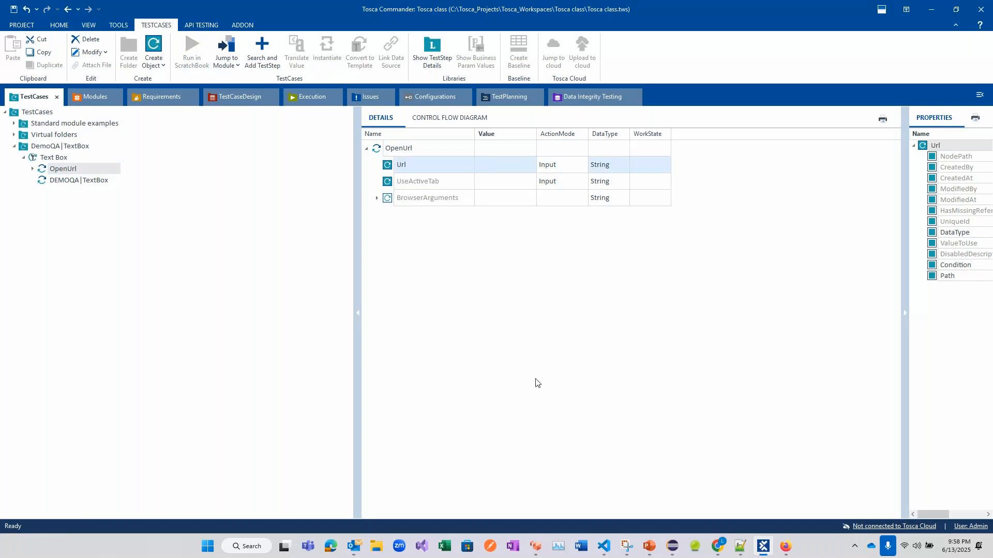
{"action": "mouse_move", "coordinate": [790, 549]}
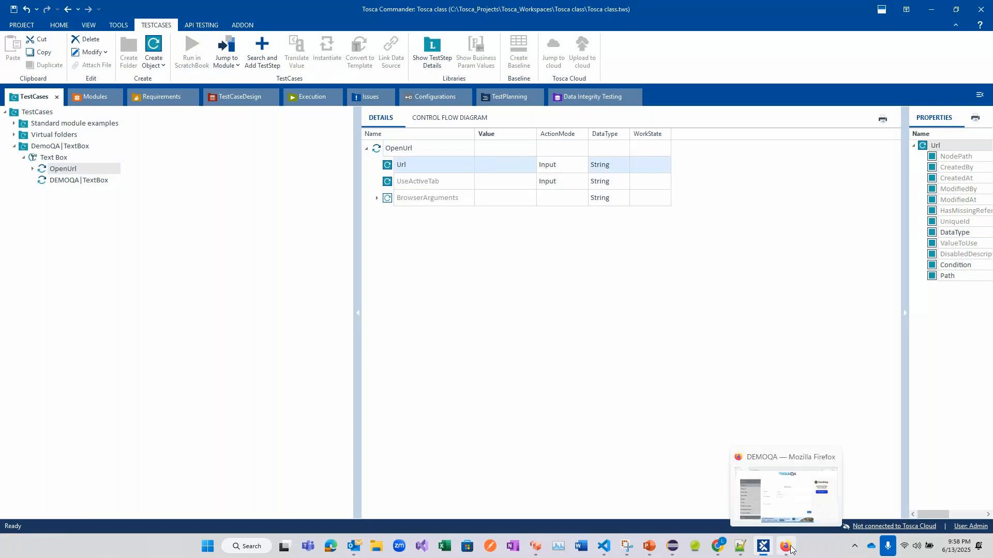
{"action": "left_click", "coordinate": [796, 503]}
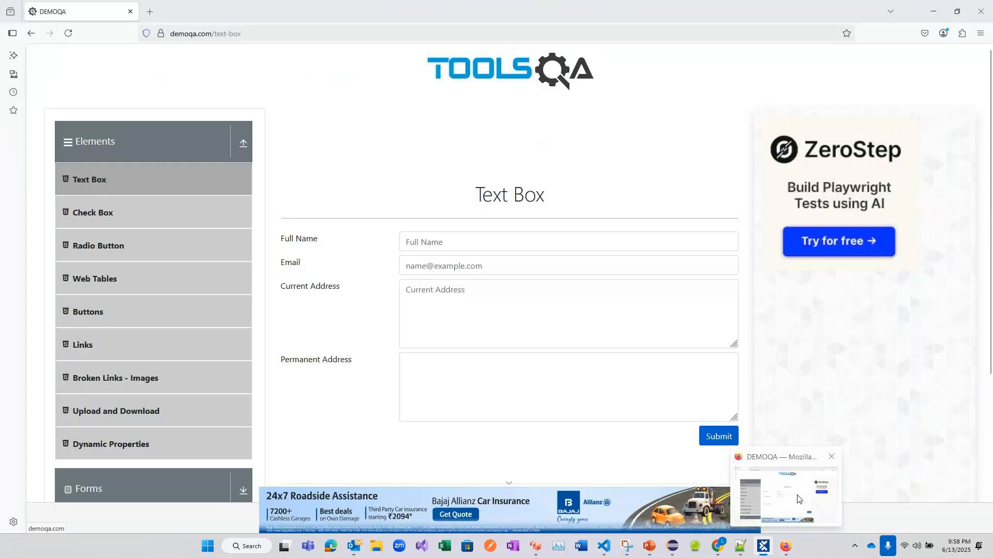
{"action": "left_click", "coordinate": [293, 34]}
{"action": "key", "text": "alt+Tab"}
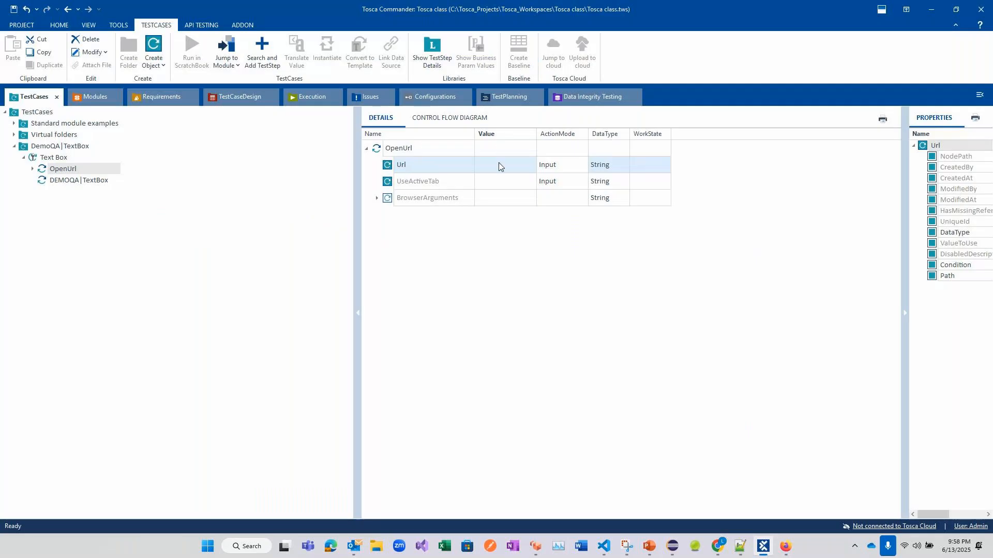
{"action": "left_click", "coordinate": [497, 165]}
{"action": "key", "text": "ctrl+v"}
{"action": "type", "text": "\""}
{"action": "key", "text": "Up"}
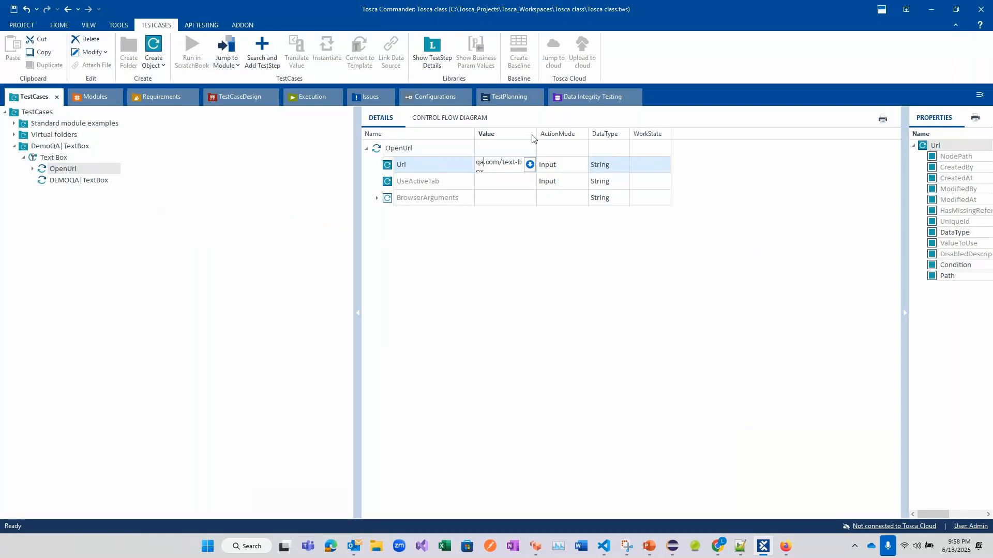
{"action": "key", "text": "Left"}
{"action": "key", "text": "Left"}
{"action": "key", "text": "Left"}
{"action": "key", "text": "Left"}
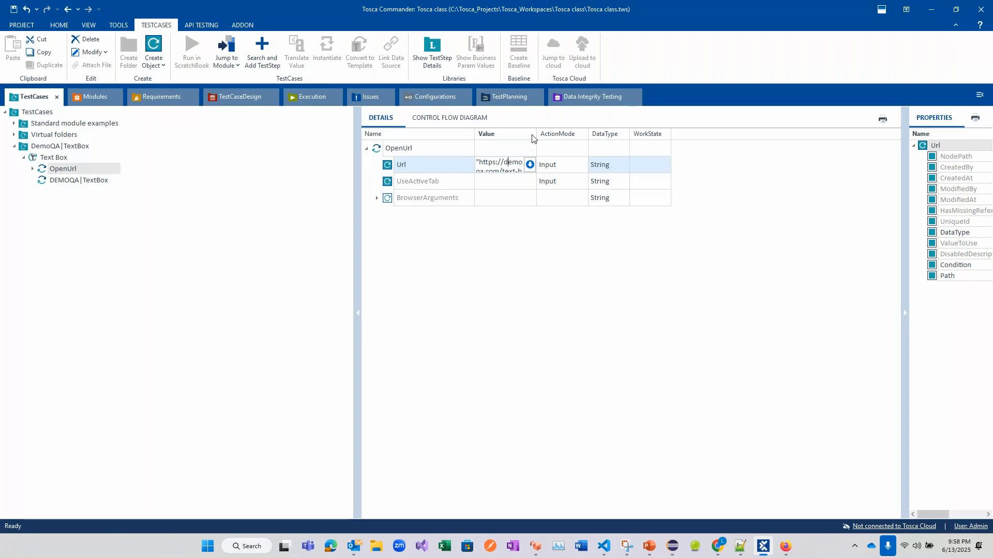
{"action": "key", "text": "Delete"}
{"action": "left_click_drag", "start_coordinate": [536, 135], "coordinate": [709, 135]}
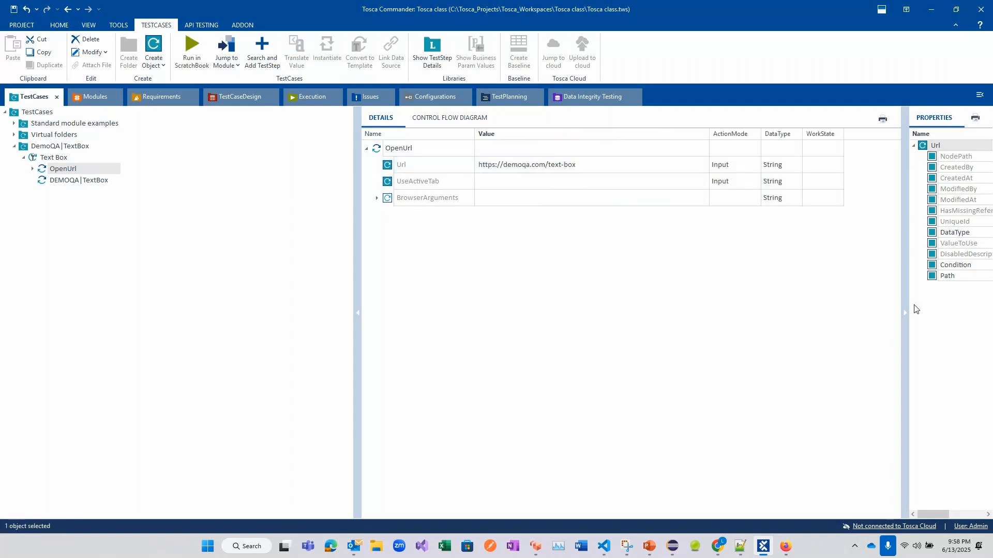
{"action": "left_click", "coordinate": [908, 317]}
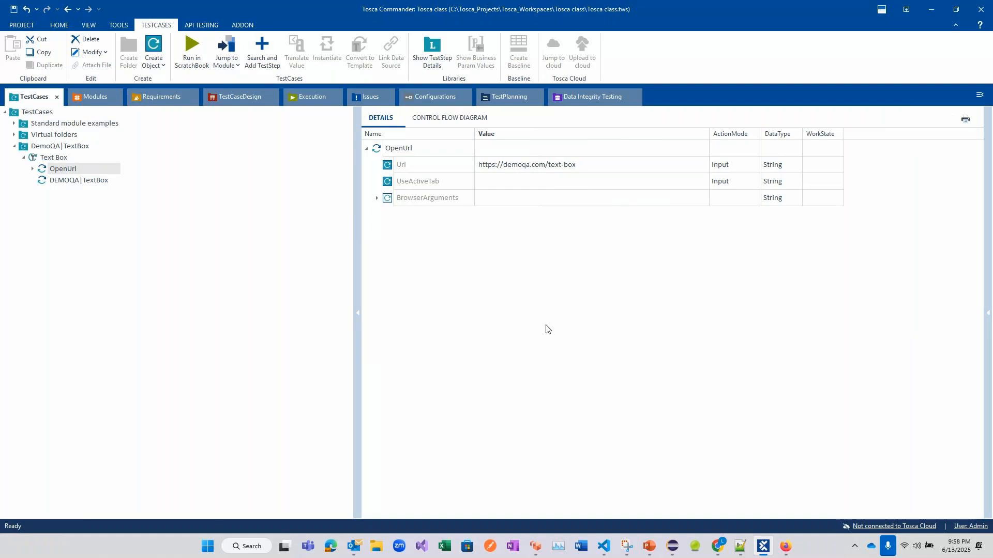
Collapse the Standard modules folder and show the DEMOQA|TextBox module's properties with their values
{"action": "left_click", "coordinate": [98, 101]}
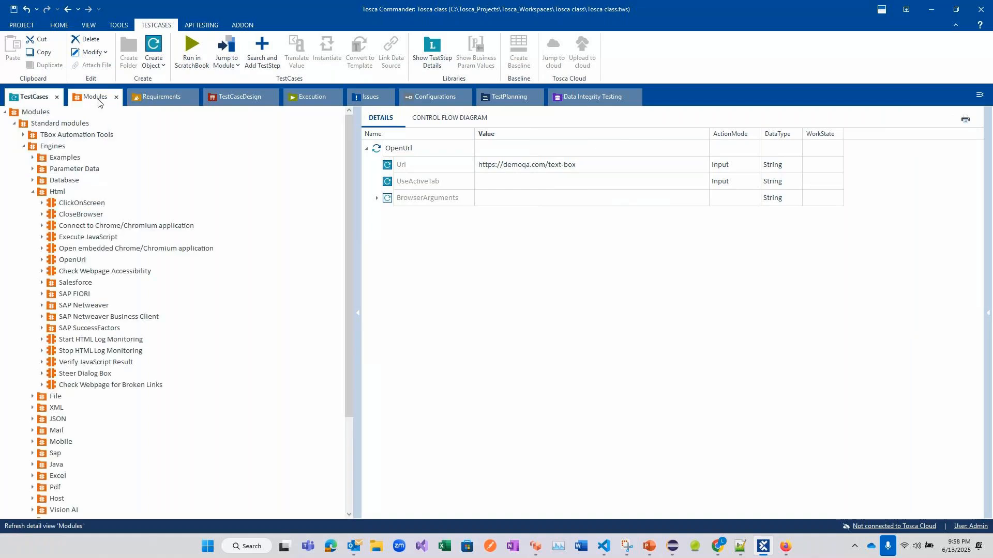
{"action": "left_click", "coordinate": [15, 123]}
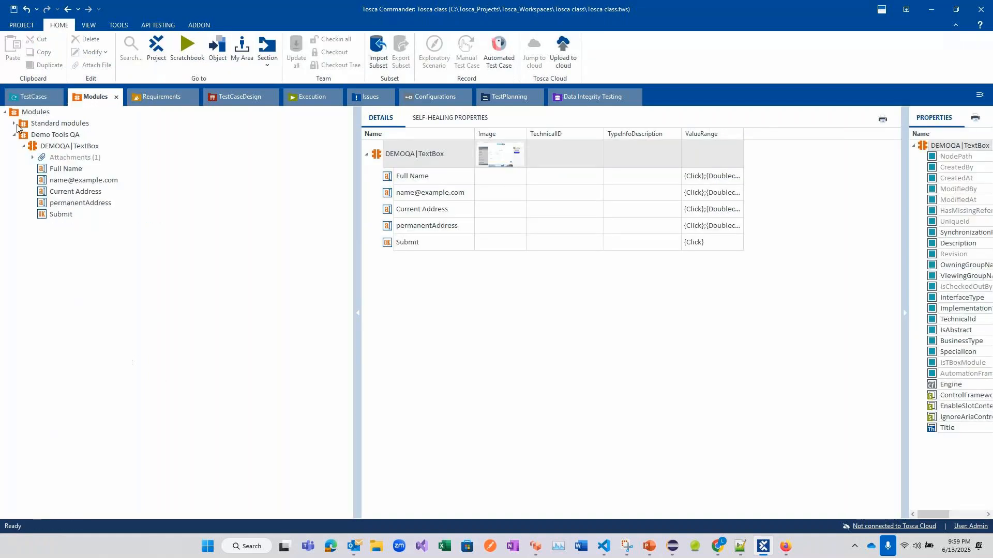
{"action": "left_click", "coordinate": [62, 147]}
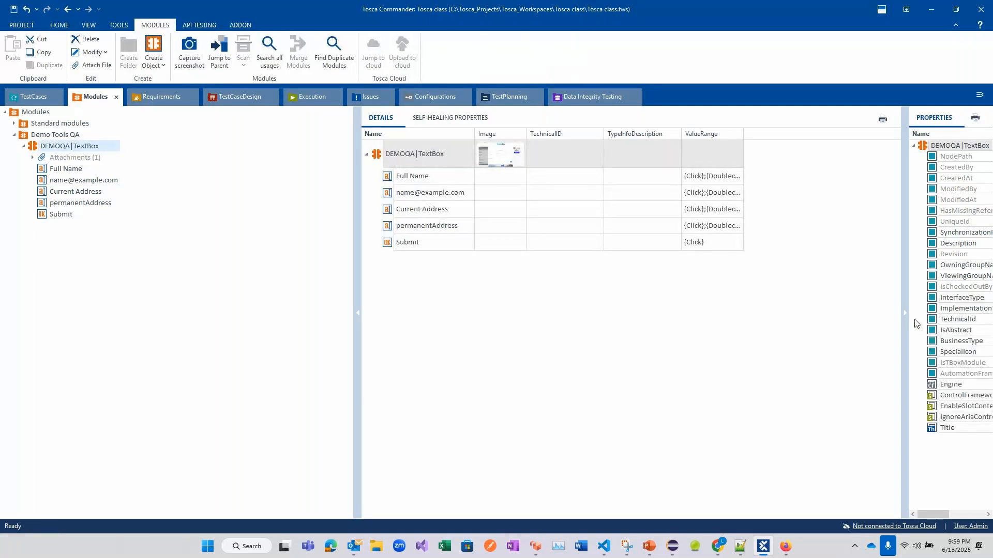
{"action": "left_click_drag", "start_coordinate": [908, 306], "coordinate": [705, 317]}
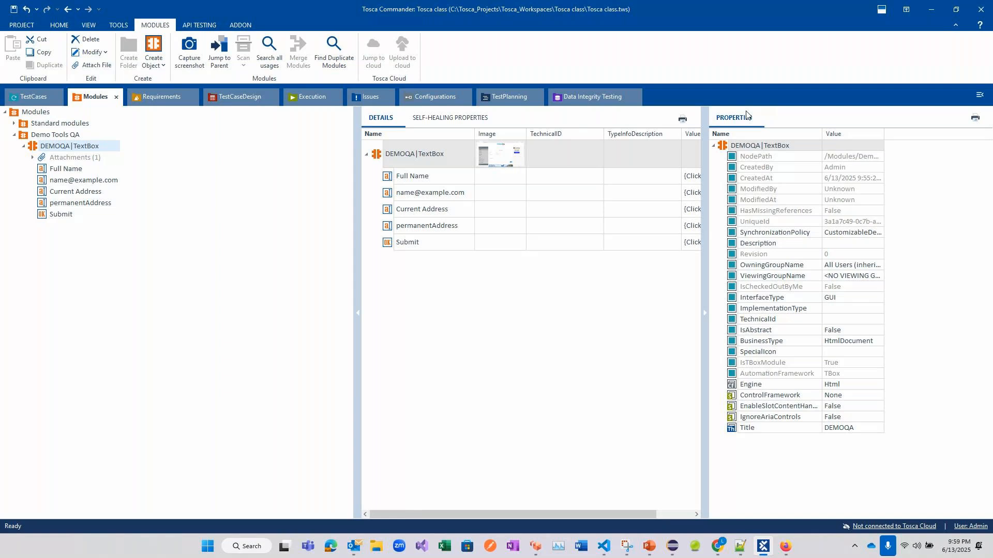
{"action": "key", "text": "F2"}
{"action": "key", "text": "alt+Tab"}
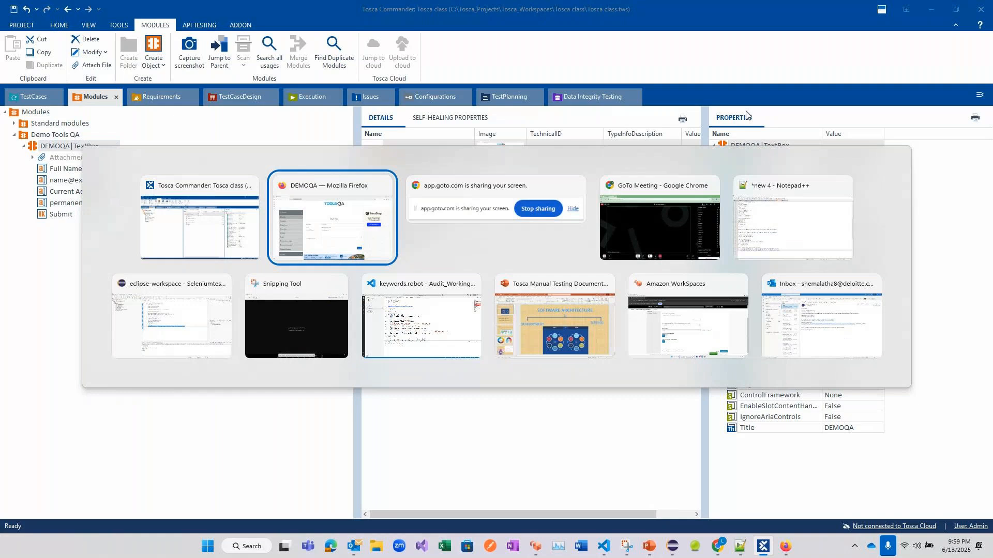
{"action": "left_click", "coordinate": [656, 176]}
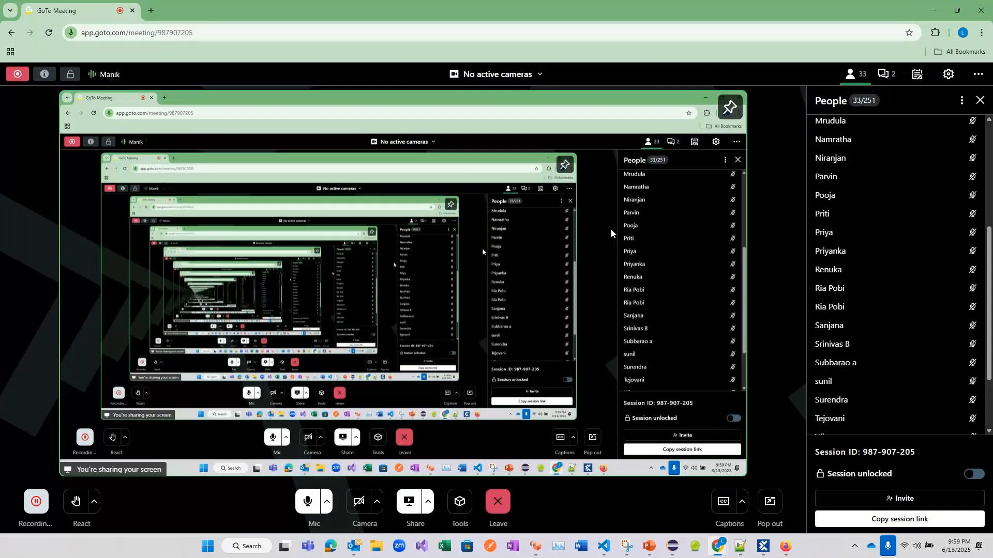
{"action": "left_click", "coordinate": [726, 108]}
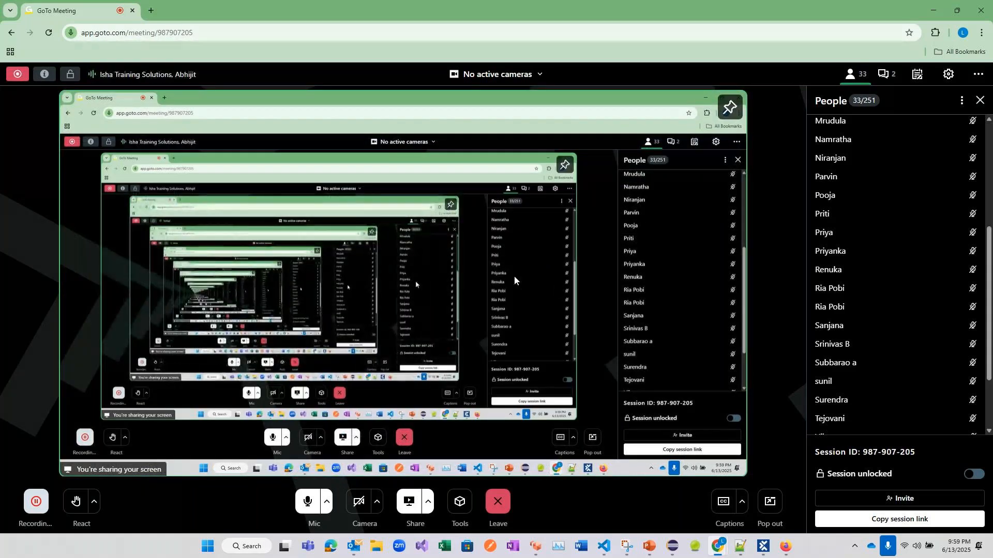
{"action": "key", "text": "alt+Tab"}
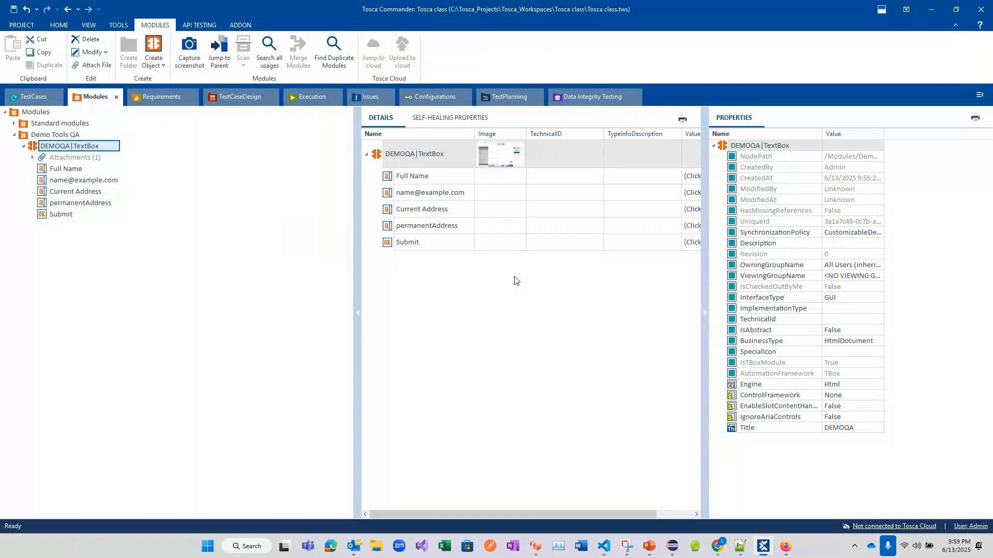
{"action": "key", "text": "alt+Tab"}
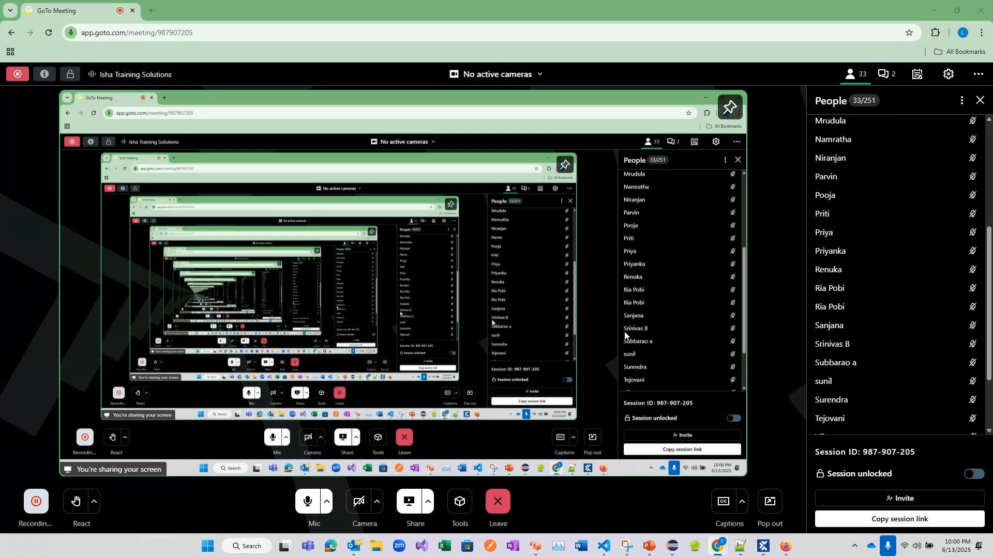
{"action": "key", "text": "alt+Tab"}
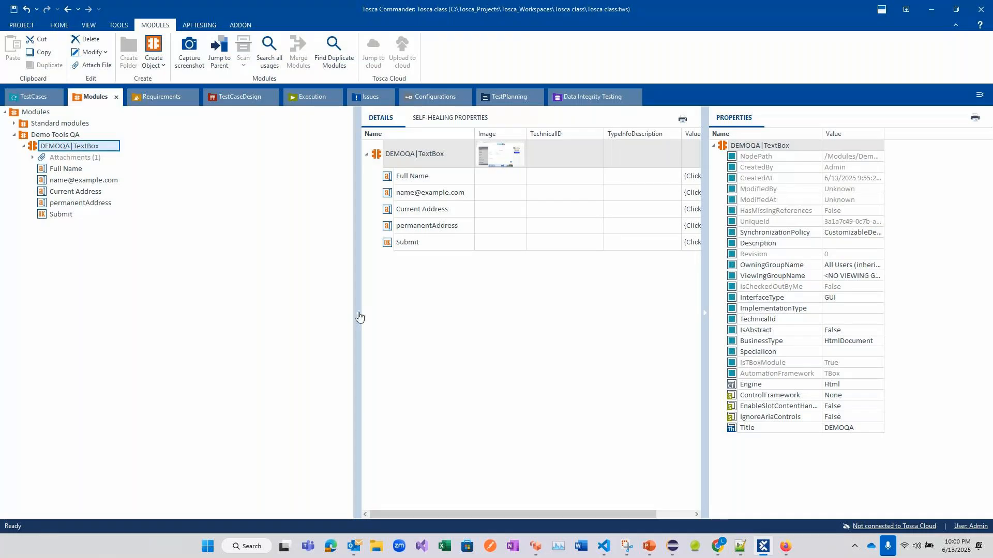
Enlarge the properties area for the DEMOQA|TextBox module and examine its Engine property
{"action": "left_click_drag", "start_coordinate": [353, 280], "coordinate": [176, 286]}
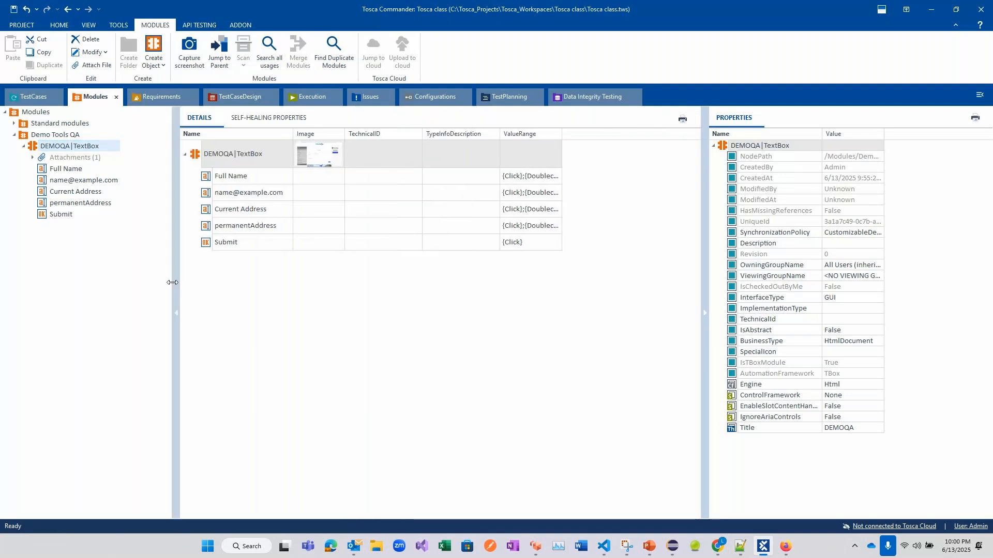
{"action": "left_click_drag", "start_coordinate": [704, 287], "coordinate": [444, 272]}
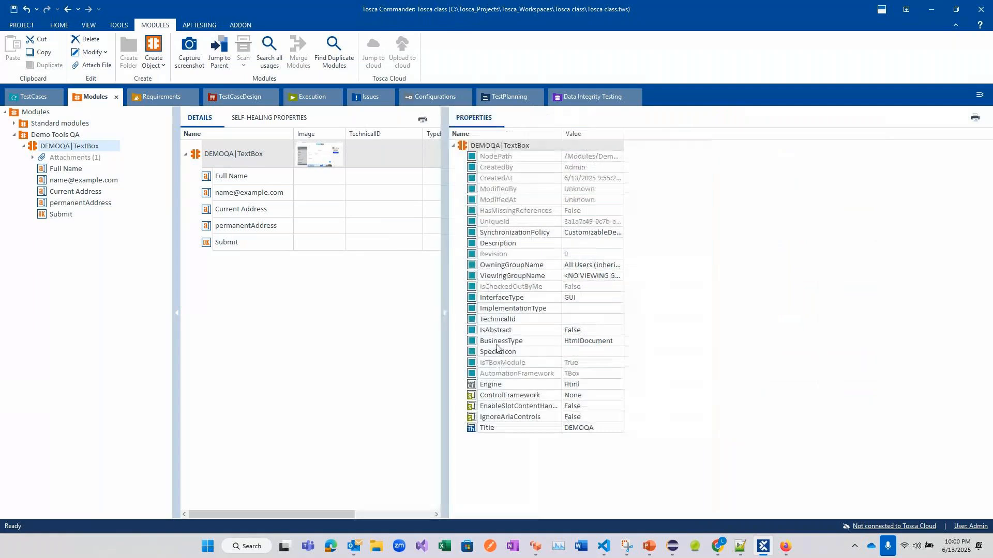
{"action": "left_click", "coordinate": [225, 155]}
{"action": "left_click", "coordinate": [515, 390]}
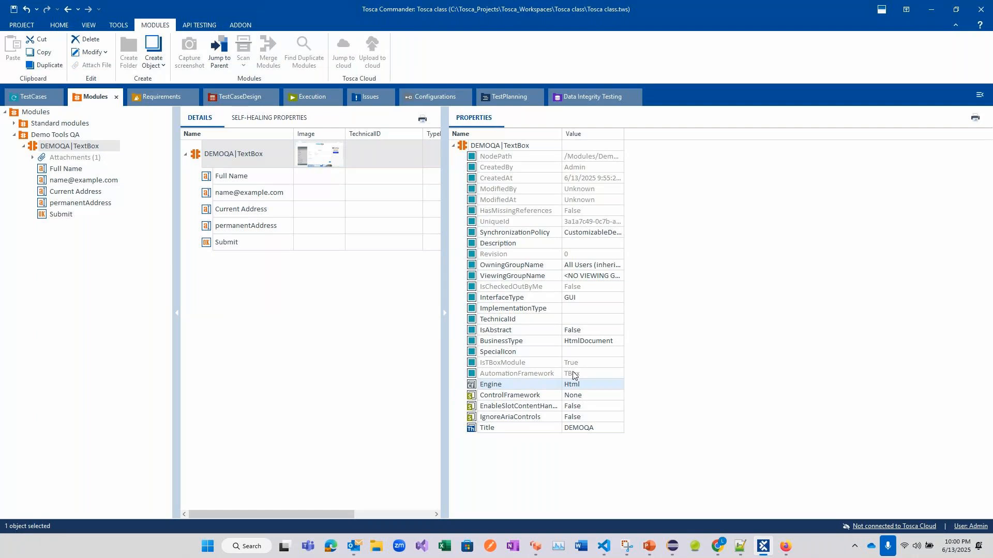
Examine the Text Box page's HTML markup with Firefox's inspector, close it and switch back to Tosca Commander
{"action": "left_click", "coordinate": [783, 549]}
{"action": "right_click", "coordinate": [443, 162]}
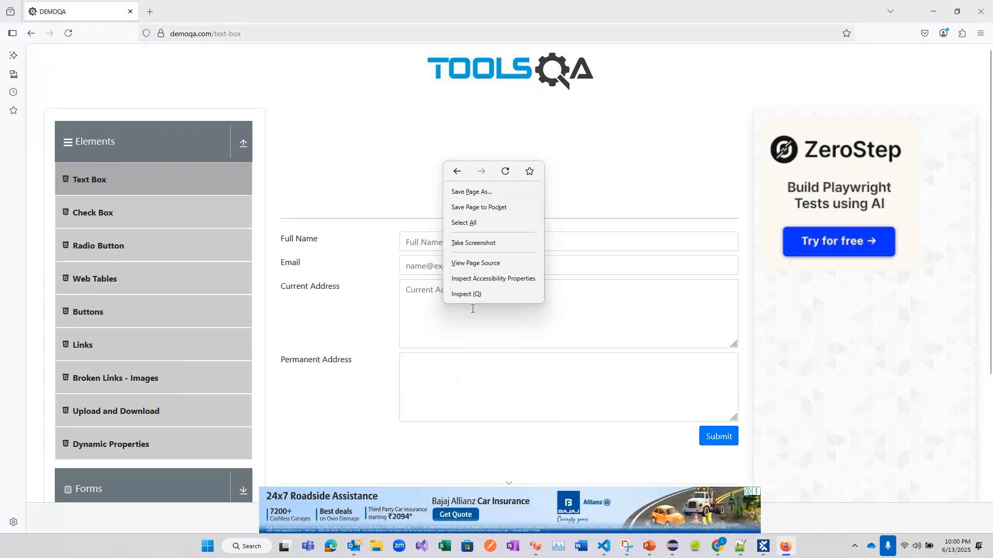
{"action": "left_click", "coordinate": [471, 294]}
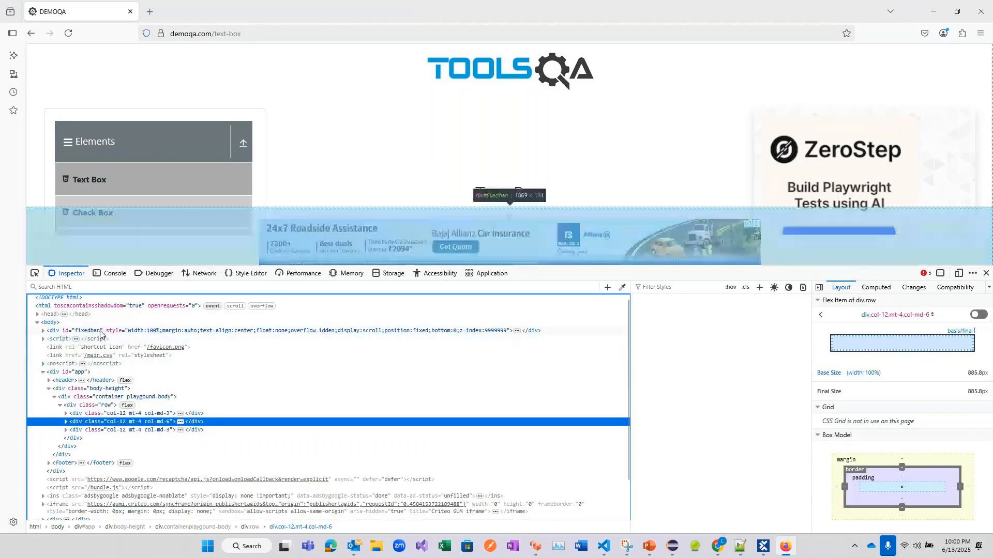
{"action": "scroll", "coordinate": [123, 463], "scroll_direction": "down", "scroll_amount": 1}
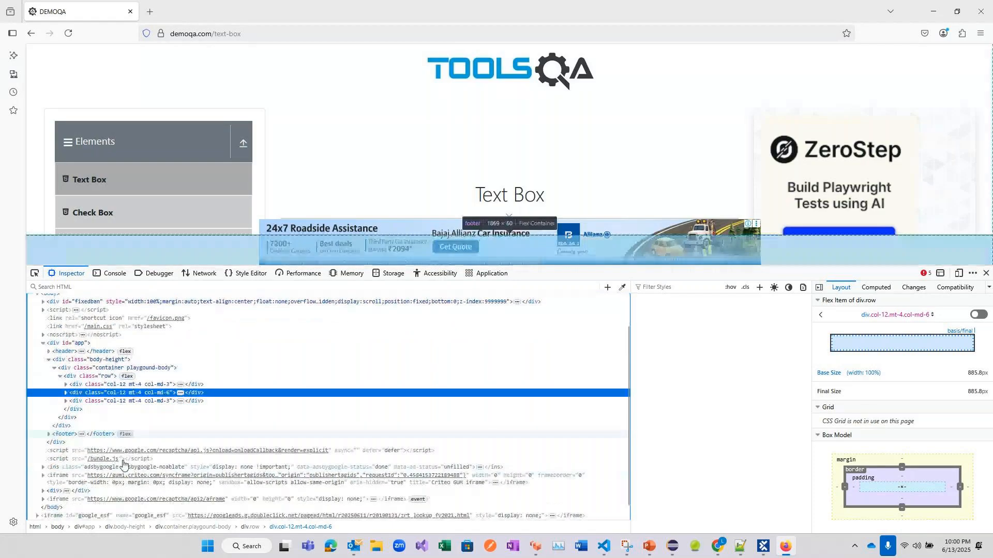
{"action": "scroll", "coordinate": [128, 414], "scroll_direction": "up", "scroll_amount": 2}
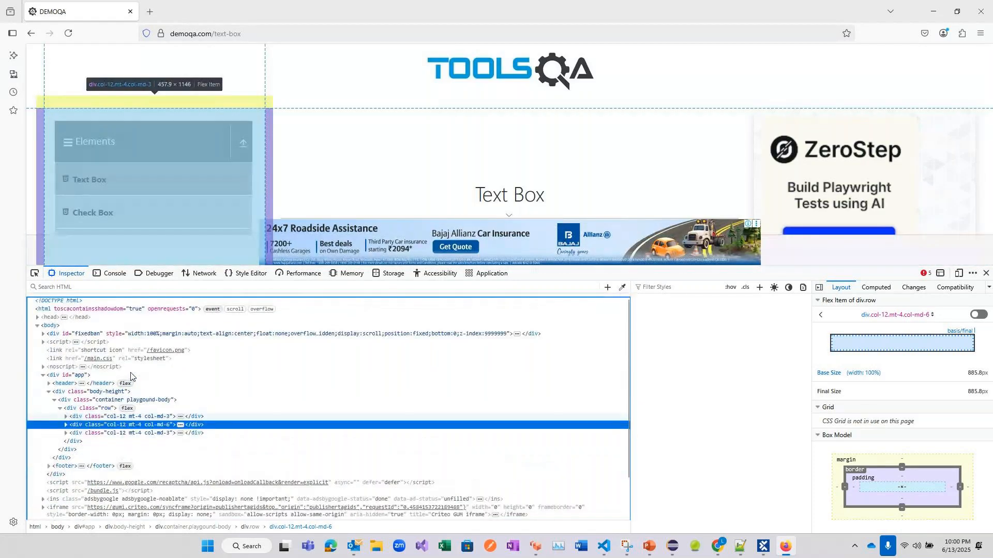
{"action": "key", "text": "F12"}
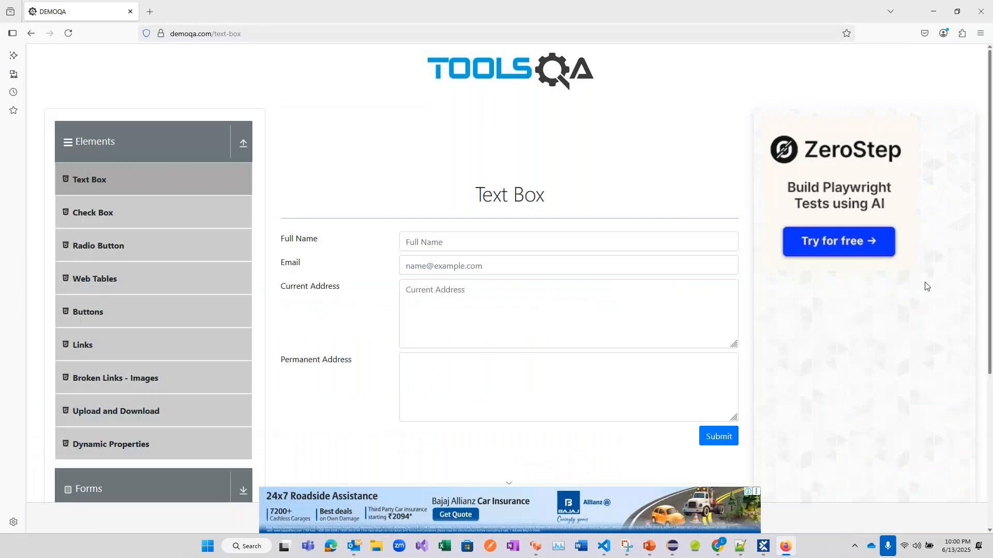
{"action": "key", "text": "alt+Tab"}
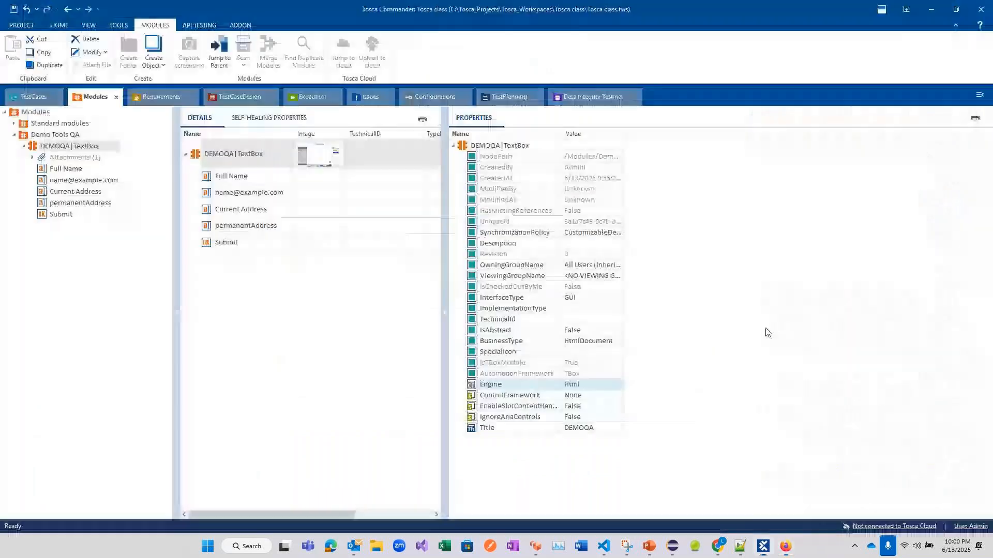
Collapse the module's properties pane and open the test configuration of the Text Box test case
{"action": "left_click", "coordinate": [444, 313]}
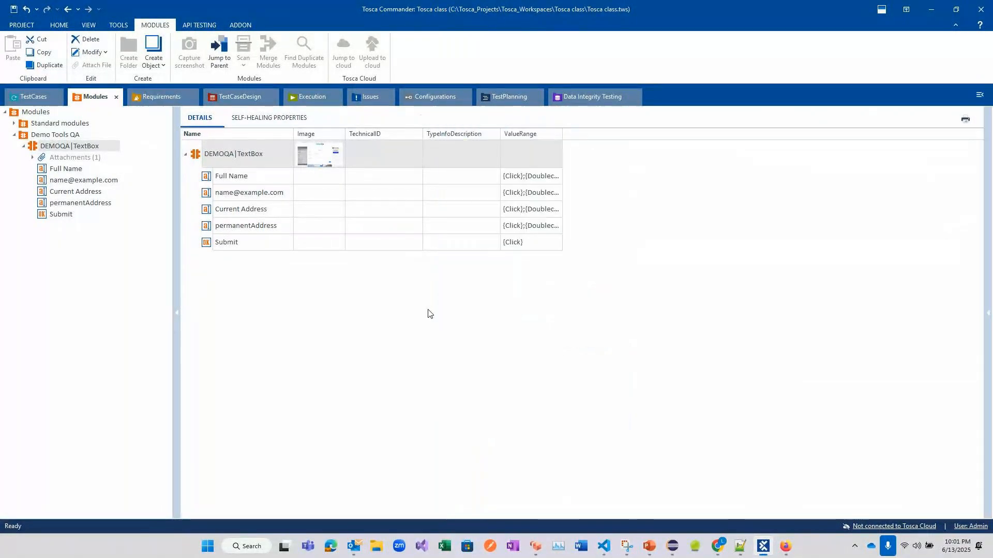
{"action": "left_click", "coordinate": [37, 100]}
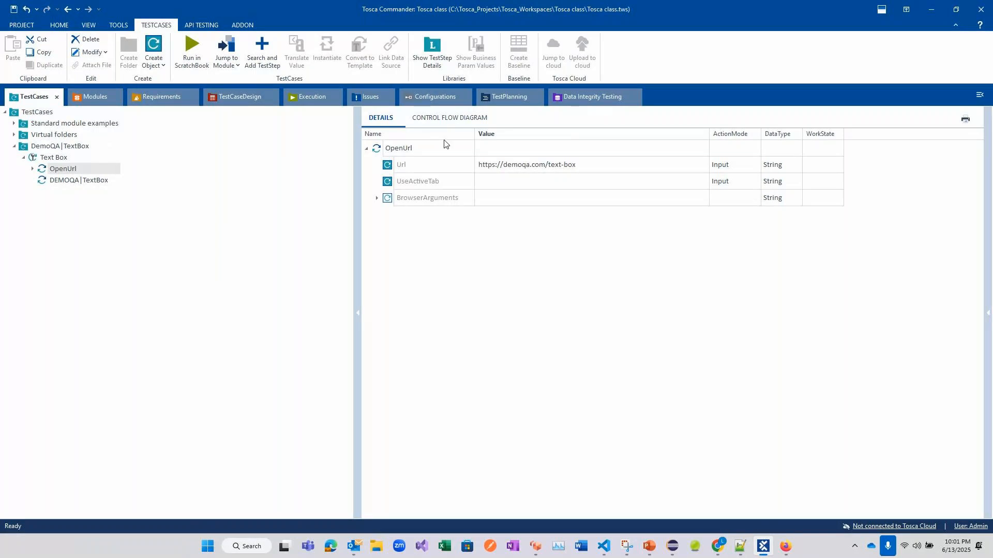
{"action": "left_click", "coordinate": [54, 157]}
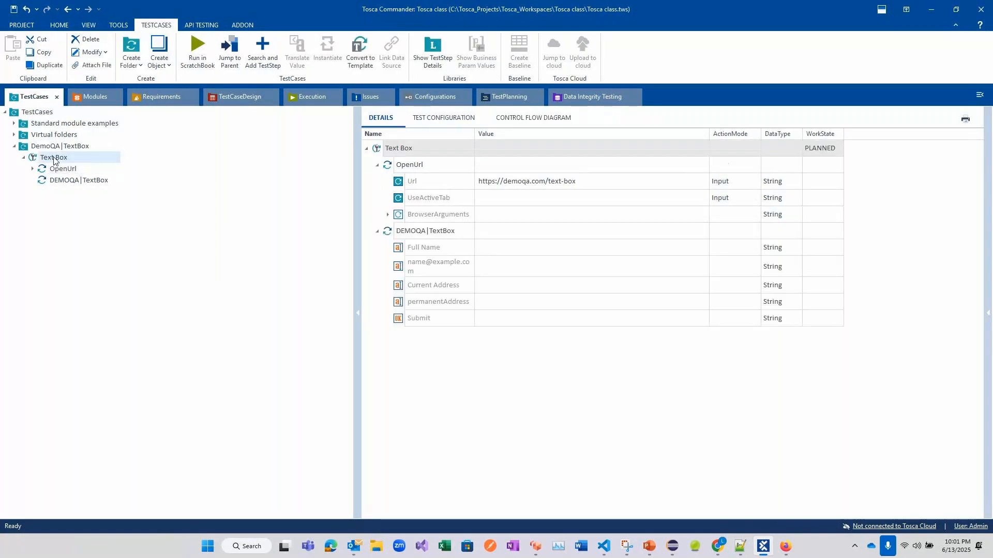
{"action": "left_click", "coordinate": [443, 117]}
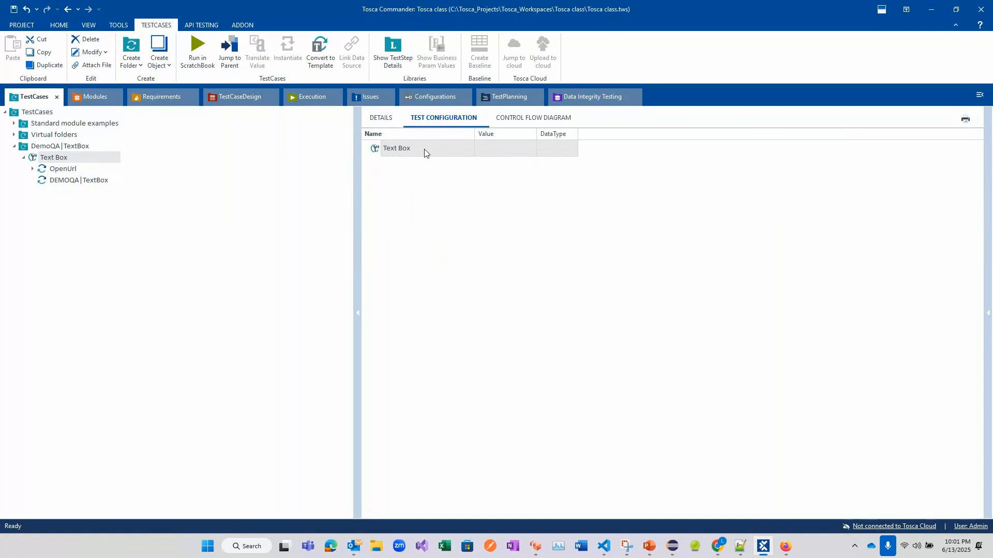
Add a test configuration parameter named Browser to the Text Box test case and set its value to Firefox
{"action": "right_click", "coordinate": [413, 156]}
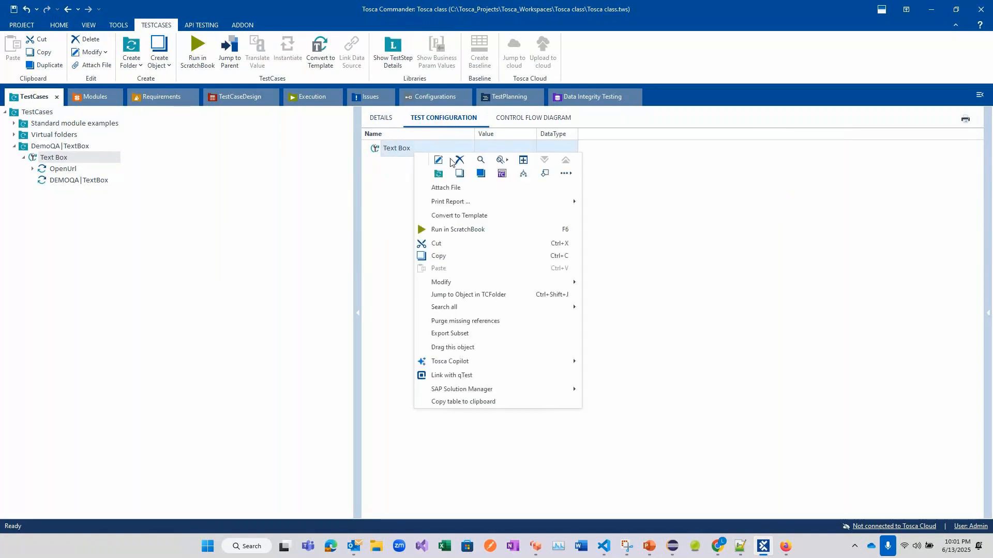
{"action": "left_click", "coordinate": [508, 174]}
{"action": "left_click", "coordinate": [466, 165]}
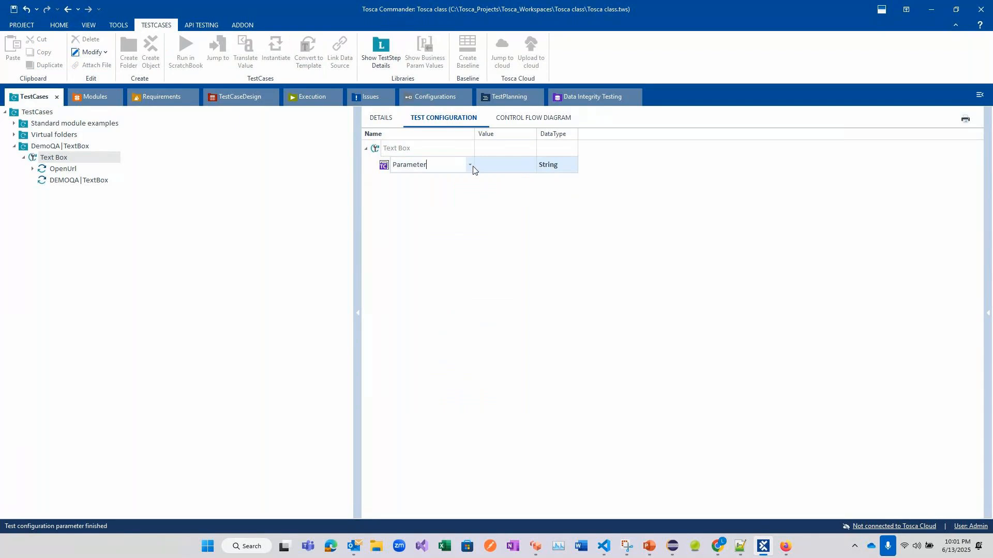
{"action": "left_click", "coordinate": [470, 165]}
{"action": "left_click", "coordinate": [433, 202]}
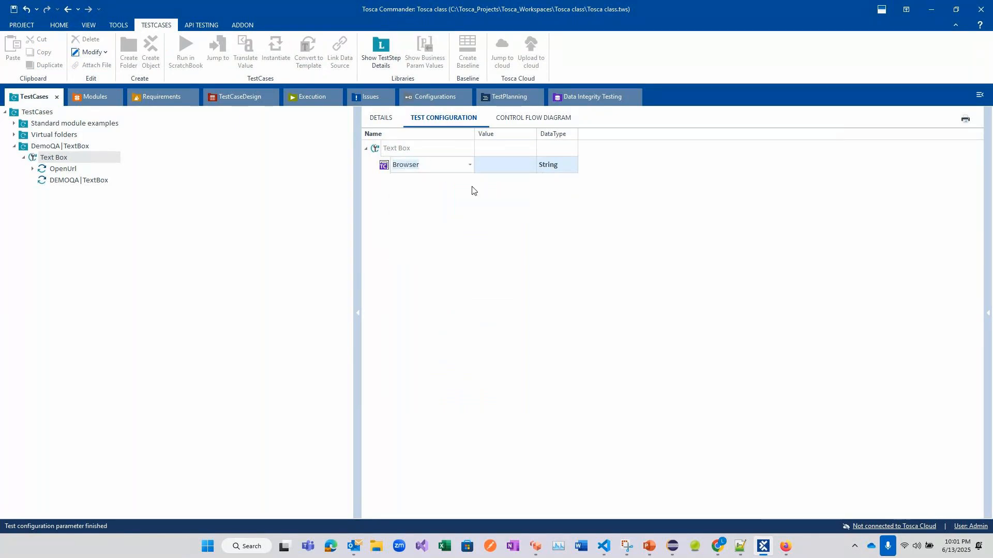
{"action": "left_click", "coordinate": [531, 165]}
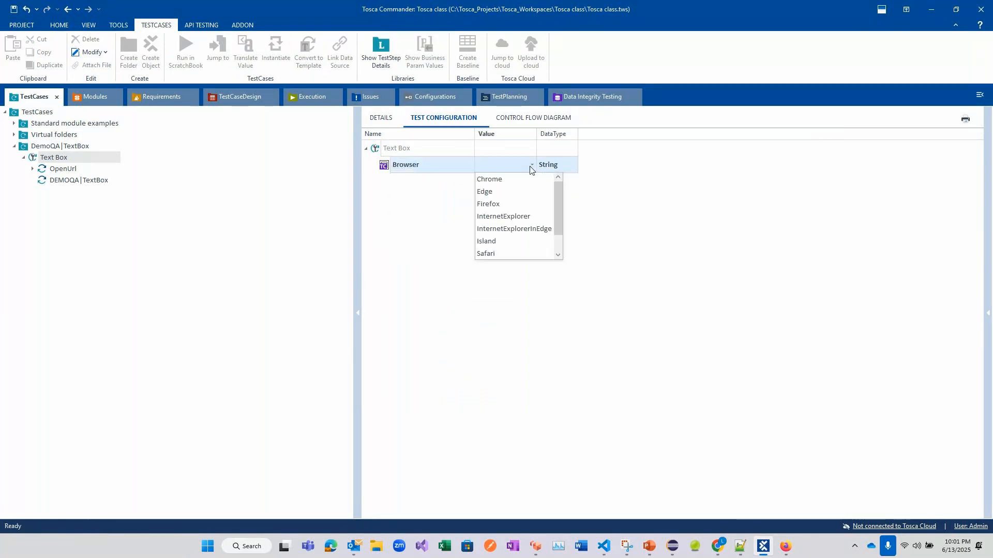
{"action": "left_click", "coordinate": [508, 203]}
{"action": "left_click", "coordinate": [80, 181]}
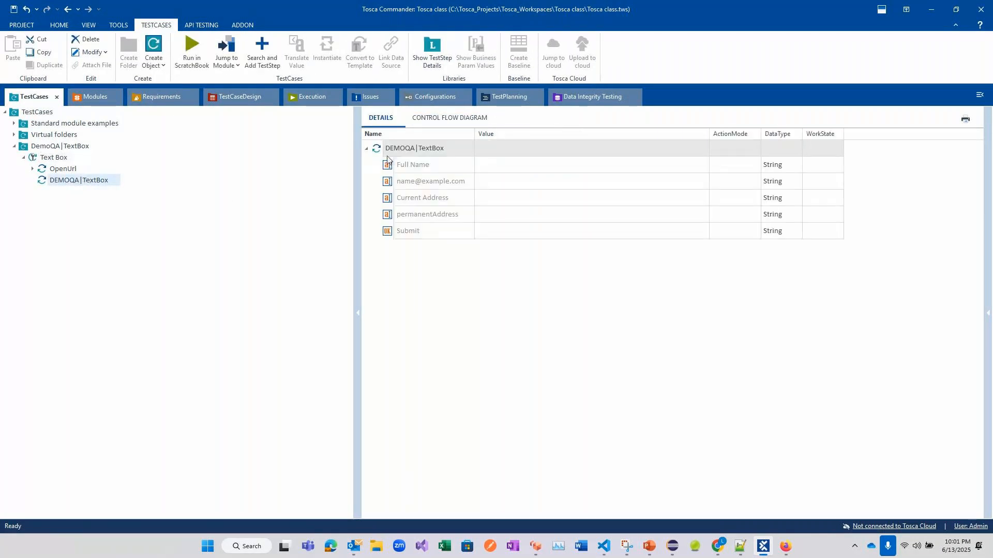
{"action": "left_click", "coordinate": [512, 164]}
{"action": "left_click", "coordinate": [513, 163]}
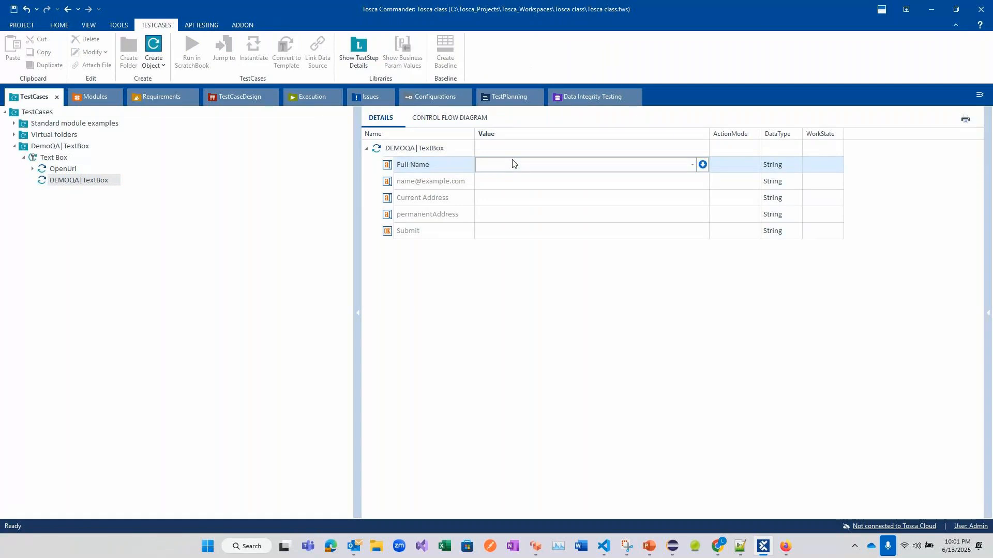
{"action": "type", "text": "Testing"}
{"action": "left_click", "coordinate": [519, 184]}
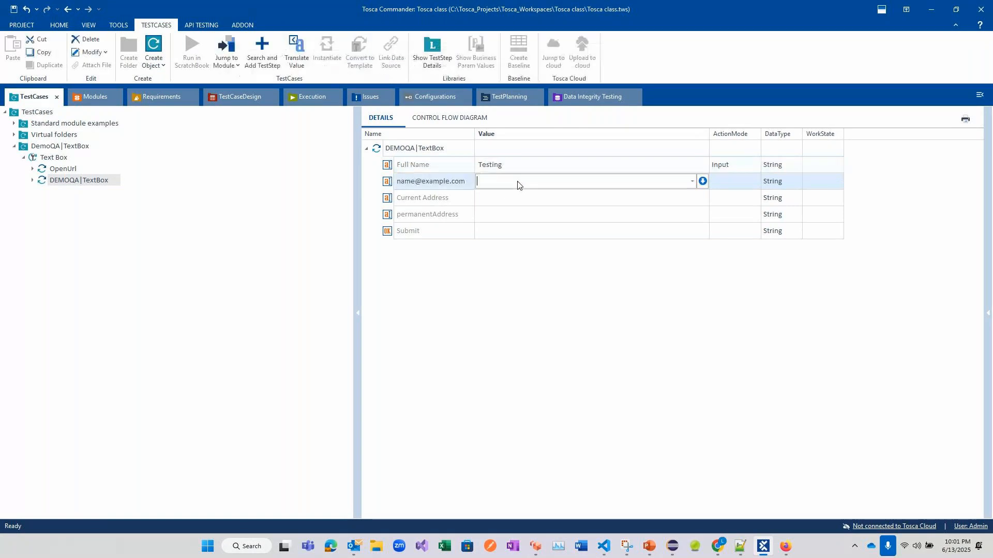
{"action": "type", "text": "Testin@example.com"}
Set the test step's Current Address value to jhkjhsduhi and its permanentAddress value to uuy238jhj2h31
{"action": "left_click", "coordinate": [520, 198]}
{"action": "type", "text": "jhkjhsduhi"}
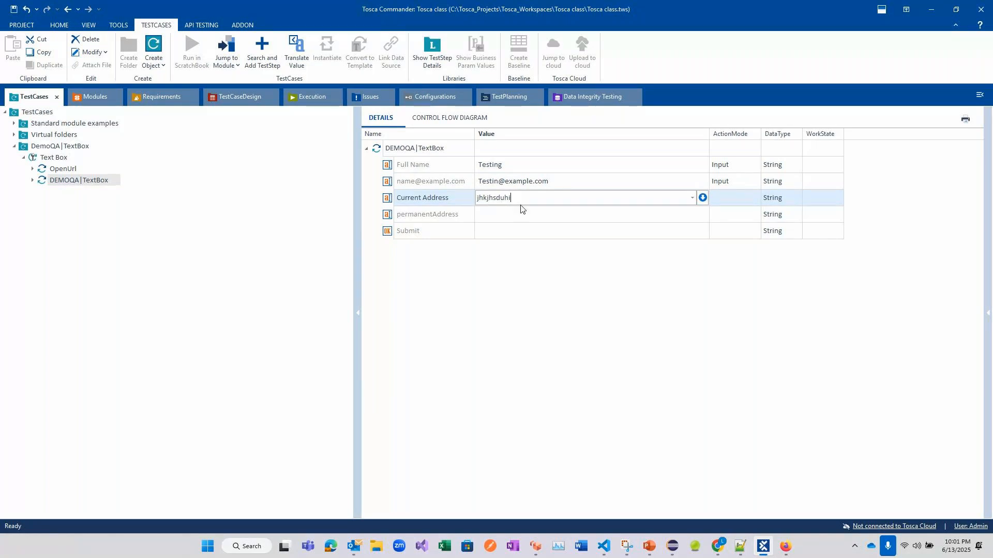
{"action": "left_click", "coordinate": [520, 215]}
{"action": "type", "text": "uuy238jhj2h31"}
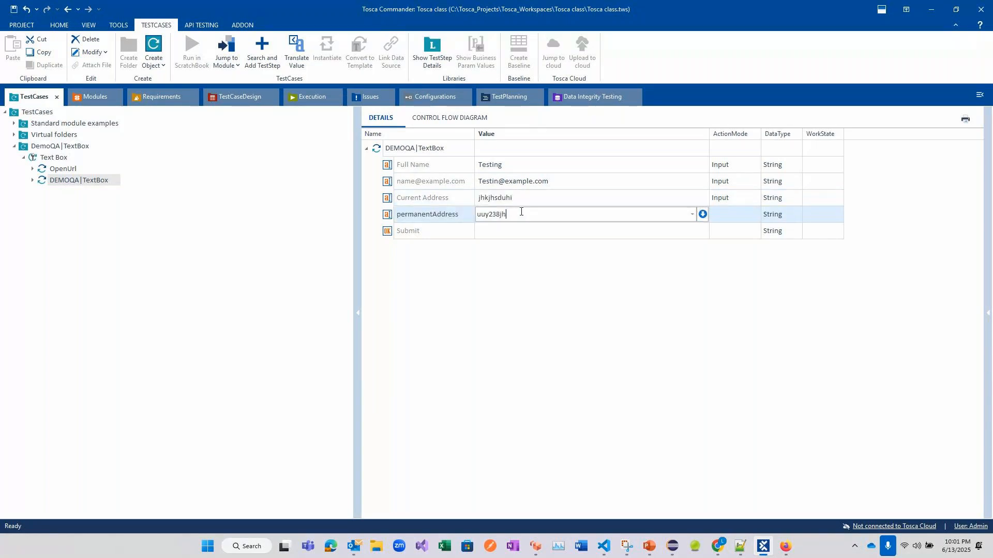
Check the Text Box page in Firefox and set the test step's Submit value to {Click}
{"action": "left_click", "coordinate": [525, 233]}
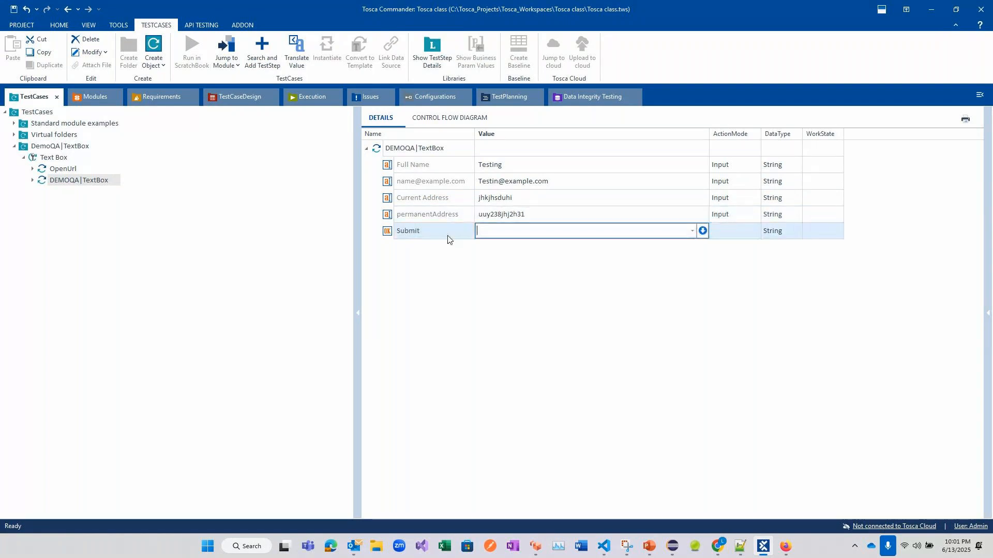
{"action": "key", "text": "alt+Tab"}
{"action": "key", "text": "alt+Tab"}
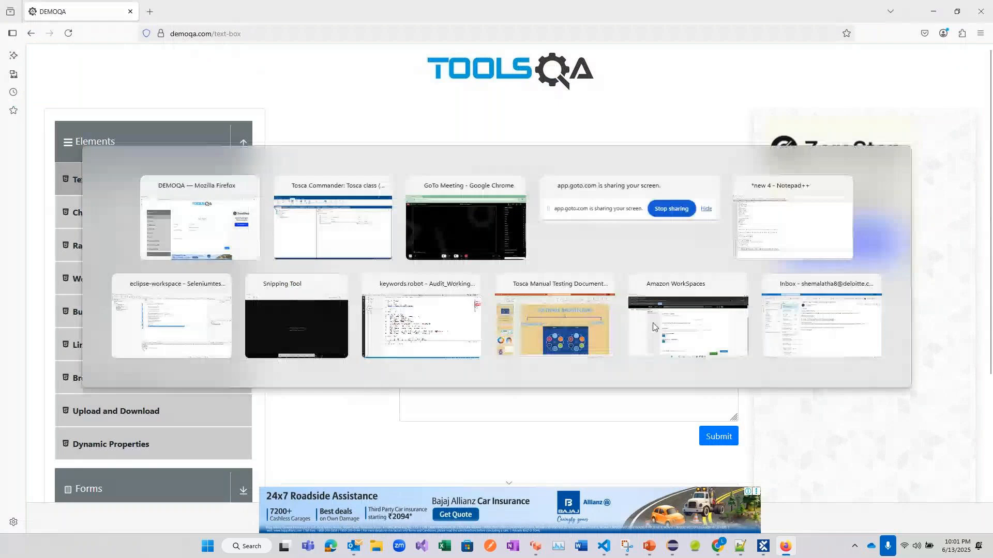
{"action": "left_click", "coordinate": [692, 232]}
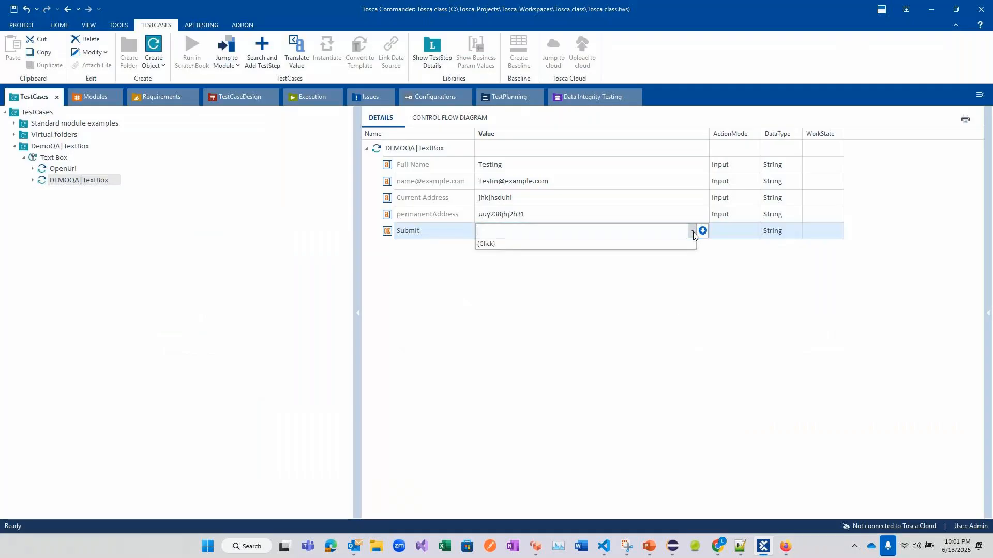
{"action": "left_click", "coordinate": [669, 245]}
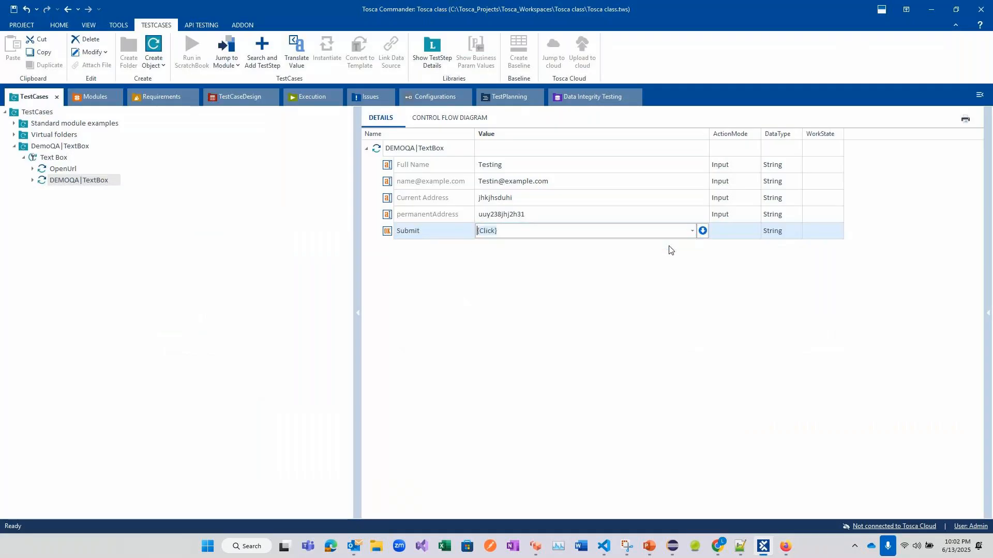
{"action": "left_click", "coordinate": [645, 300]}
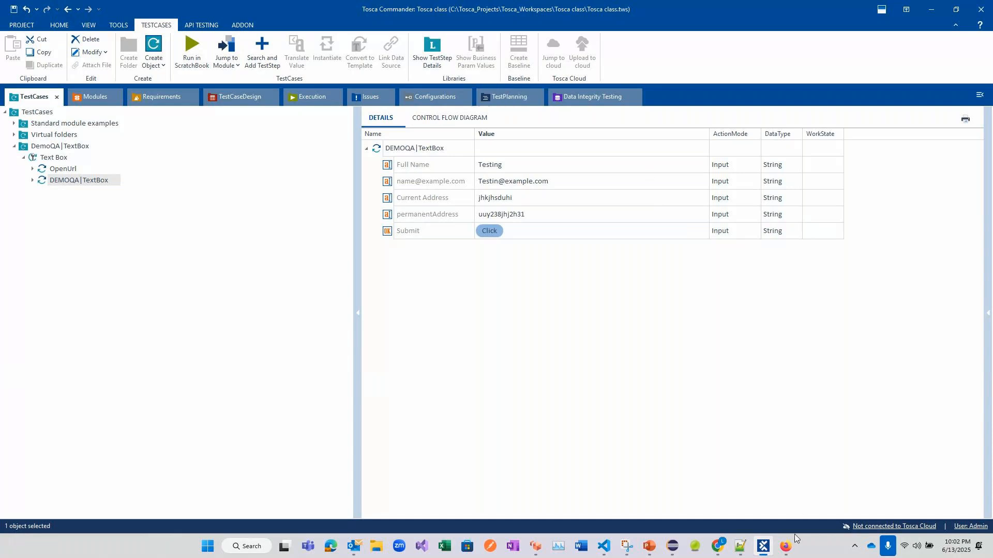
Close the open Firefox window and run the Text Box test case in ScratchBook
{"action": "mouse_move", "coordinate": [789, 541]}
{"action": "left_click", "coordinate": [831, 457]}
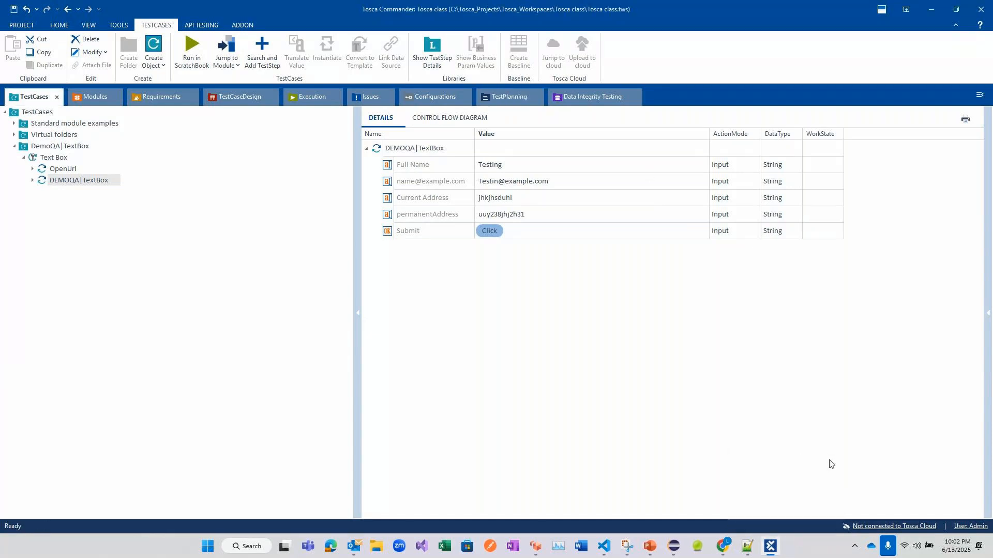
{"action": "left_click", "coordinate": [58, 157]}
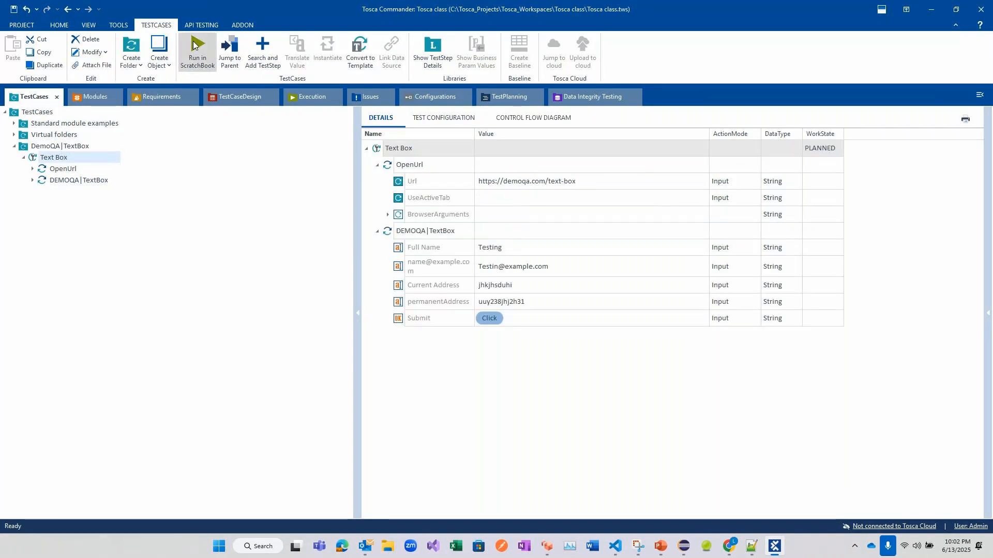
{"action": "left_click", "coordinate": [194, 45]}
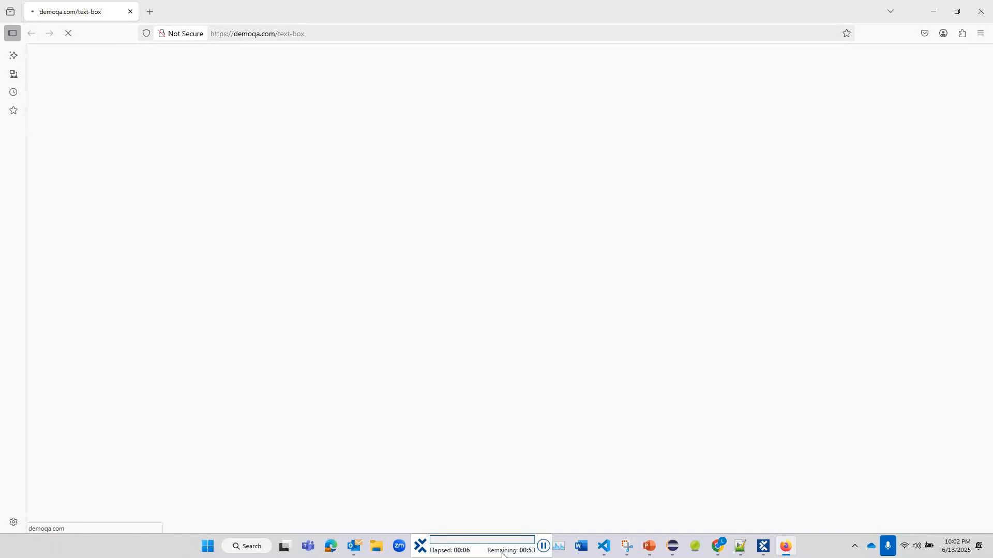
Move the execution progress window onto the page and watch the test run fill in and submit the Text Box form
{"action": "left_click_drag", "start_coordinate": [502, 554], "coordinate": [491, 445]}
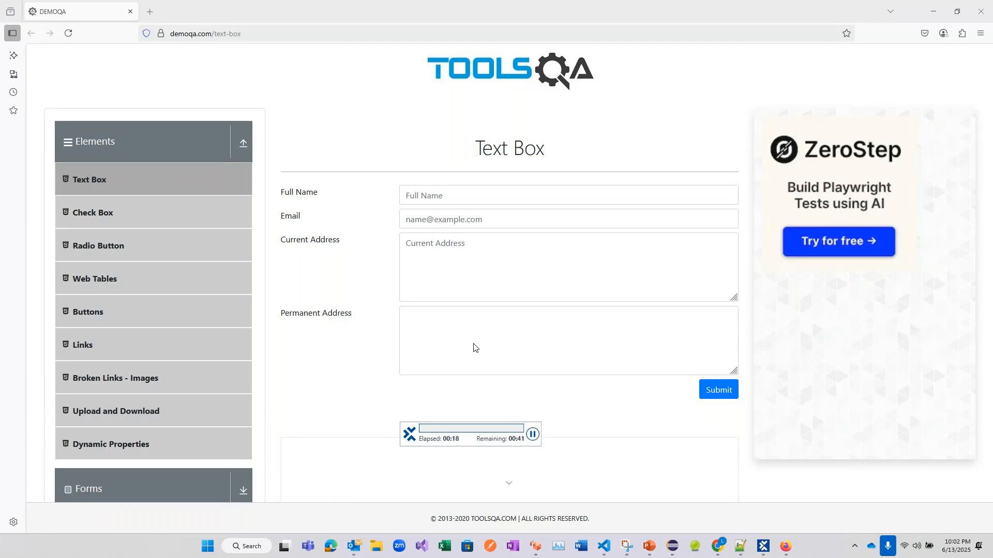
{"action": "left_click", "coordinate": [476, 195]}
{"action": "type", "text": "Testing"}
{"action": "key", "text": "Tab"}
{"action": "type", "text": "Testin@example.com"}
{"action": "key", "text": "Tab"}
{"action": "type", "text": "jhkjhsduhi"}
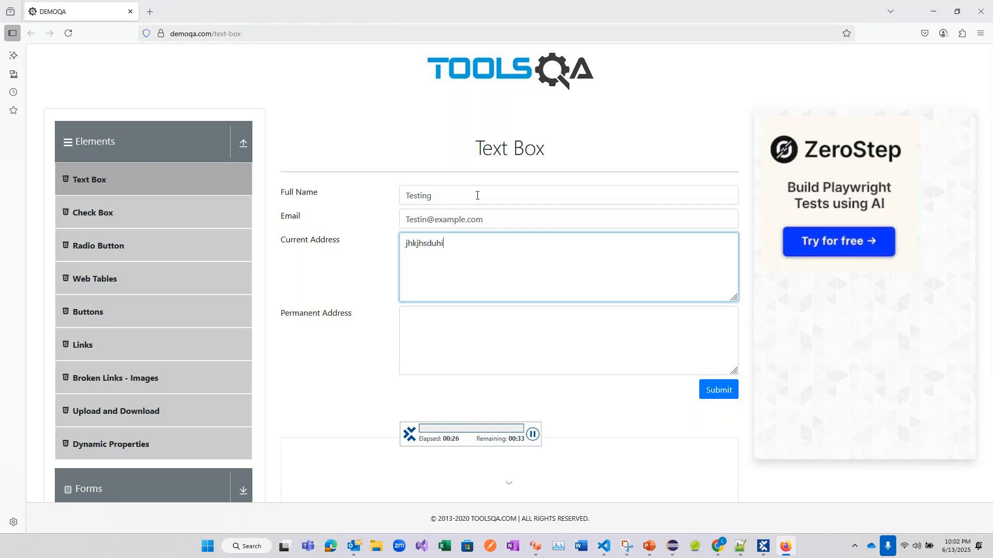
{"action": "key", "text": "Tab"}
{"action": "type", "text": "uuy238jhj2h31"}
{"action": "scroll", "coordinate": [477, 195], "scroll_direction": "down", "scroll_amount": 1}
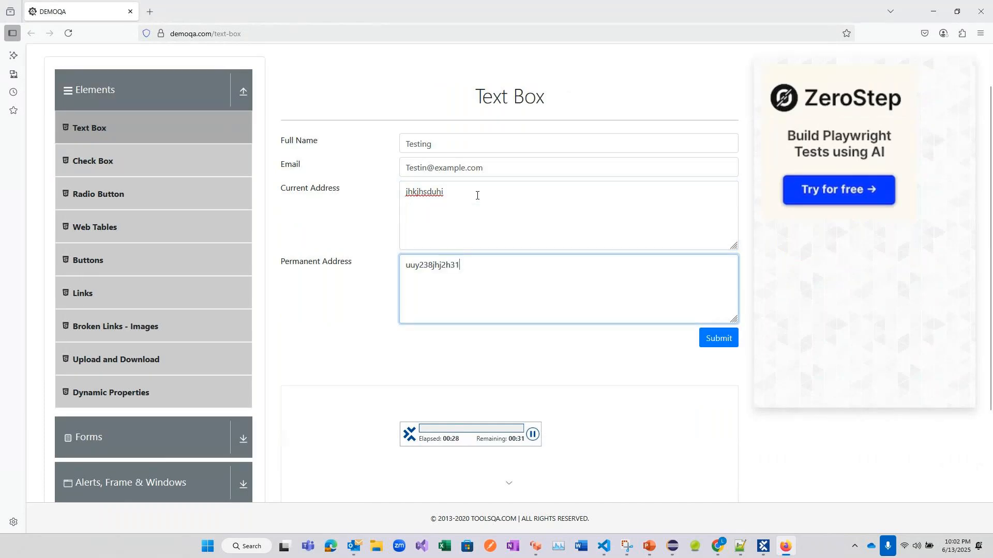
{"action": "scroll", "coordinate": [517, 212], "scroll_direction": "down", "scroll_amount": 1}
{"action": "left_click", "coordinate": [712, 291]}
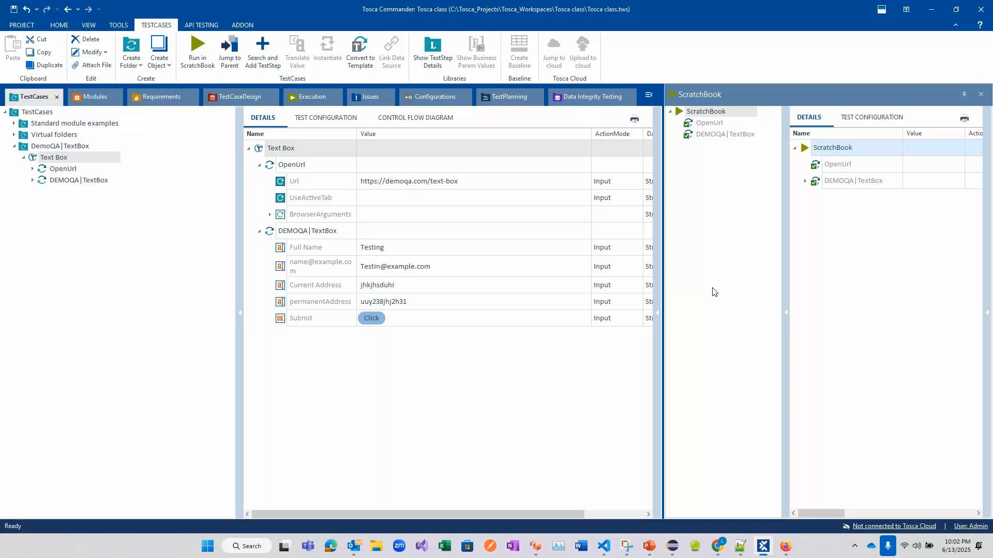
Expand the DEMOQA|TextBox results in ScratchBook, widen the results' details area and save the workspace
{"action": "left_click", "coordinate": [805, 181]}
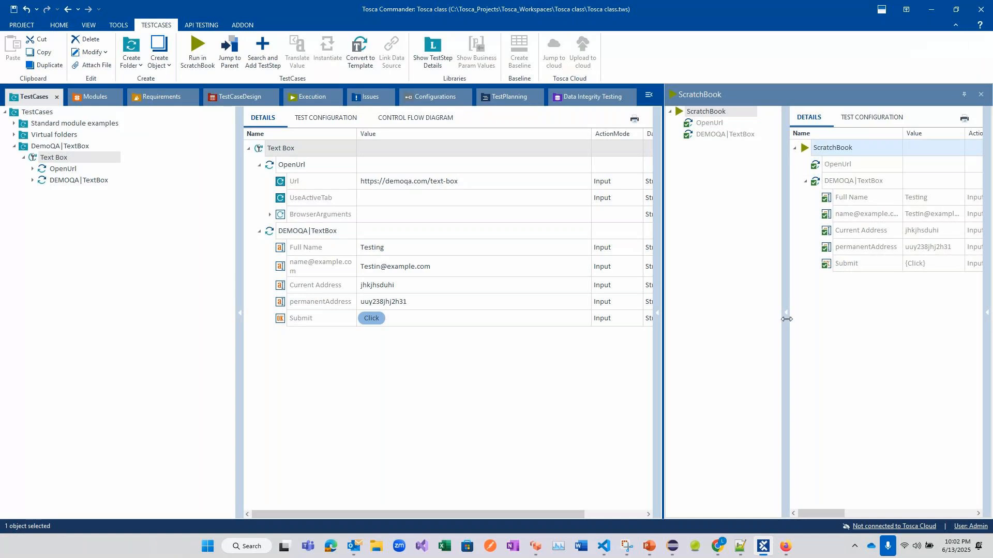
{"action": "key", "text": "alt+Tab"}
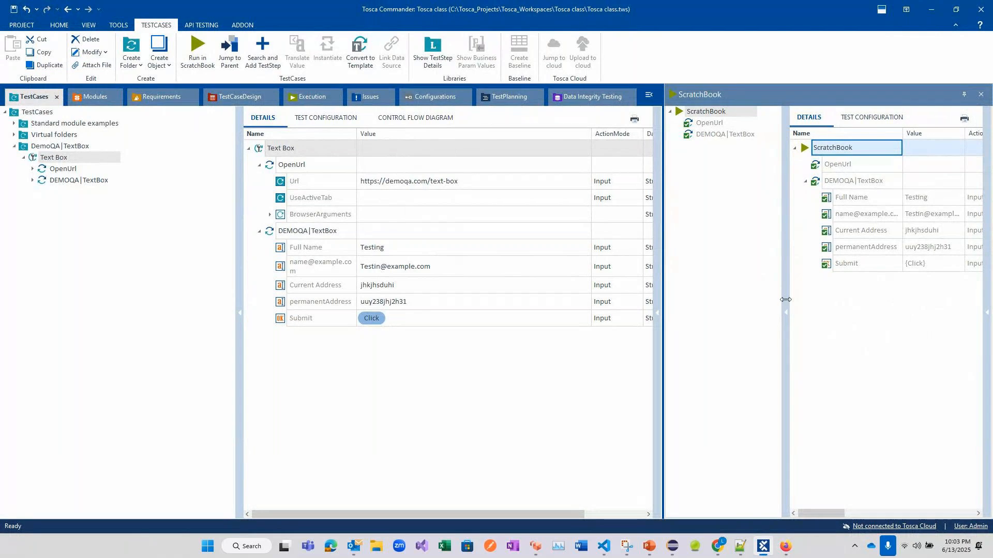
{"action": "left_click_drag", "start_coordinate": [786, 313], "coordinate": [700, 281]}
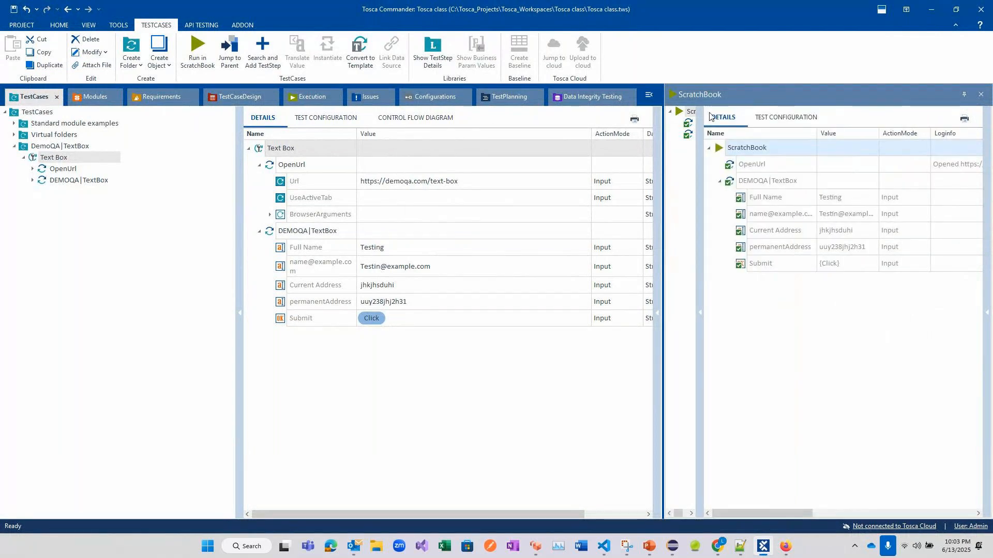
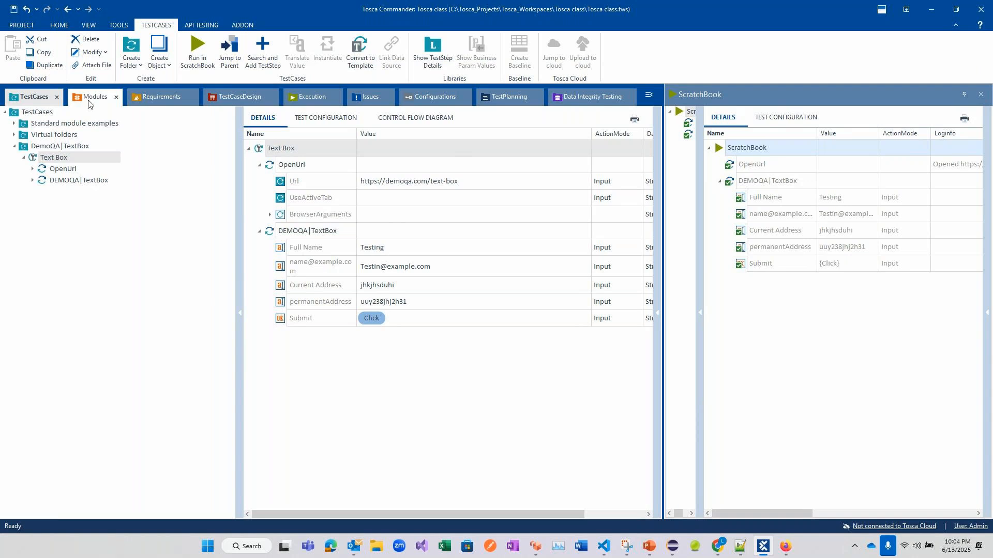
{"action": "key", "text": "ctrl+s"}
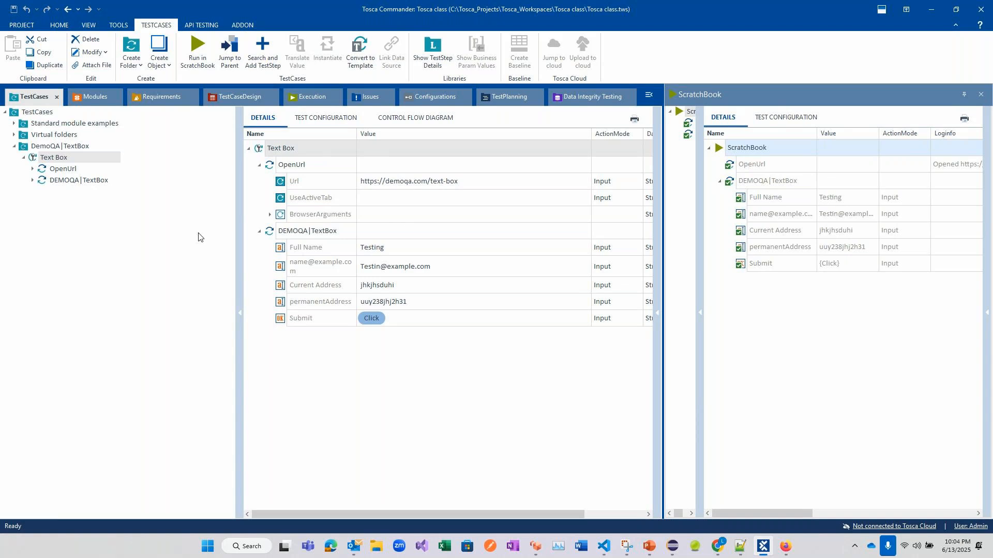
Examine the submitted output below the Text Box form in Firefox and switch back to Tosca Commander
{"action": "mouse_move", "coordinate": [725, 555]}
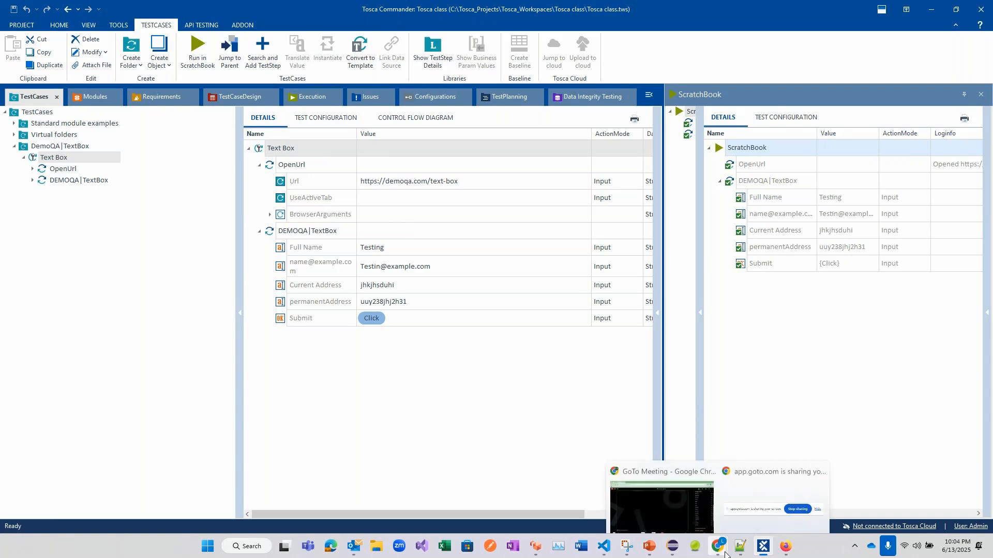
{"action": "left_click", "coordinate": [690, 486]}
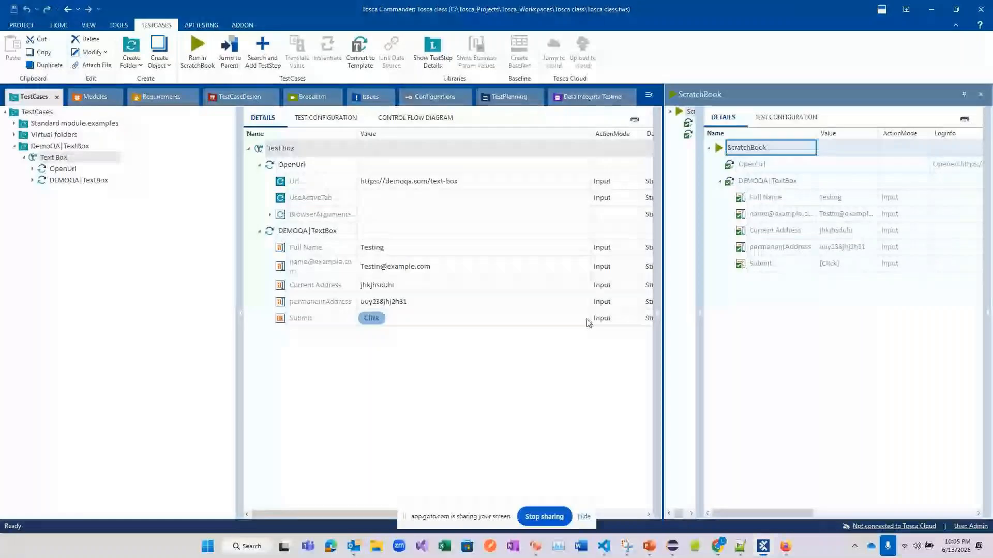
{"action": "key", "text": "alt+Tab"}
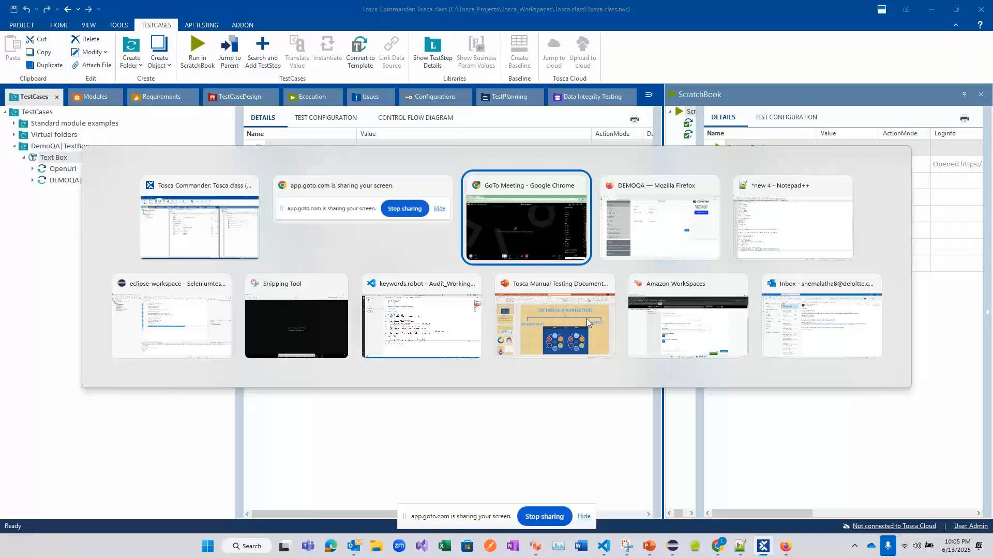
{"action": "key", "text": "alt+Tab"}
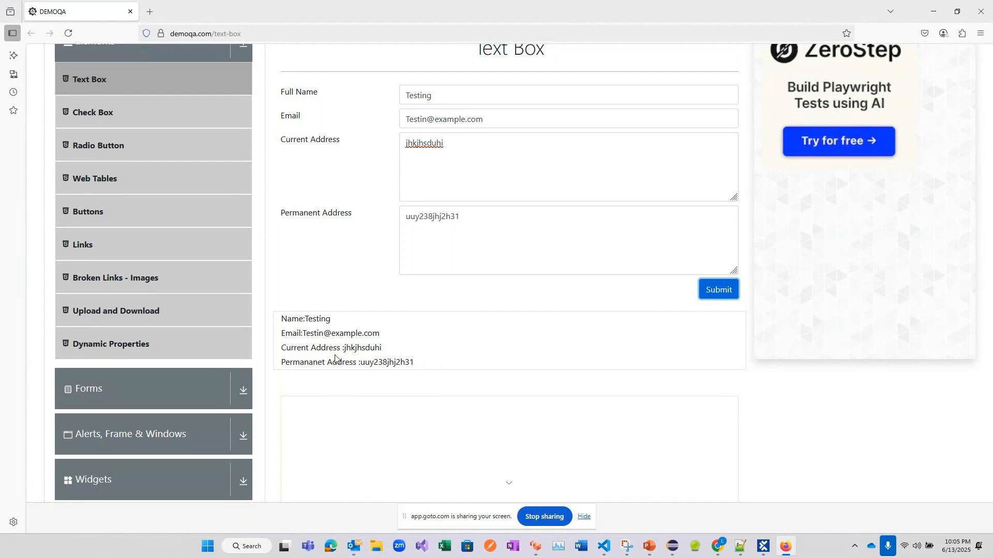
{"action": "key", "text": "alt+Tab"}
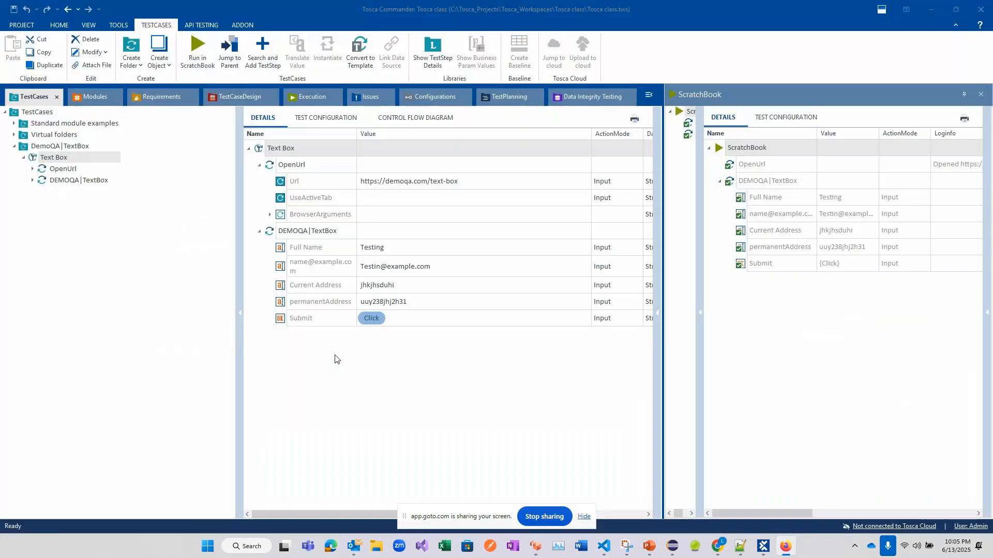
Switch to Firefox, view the Text Box page's HTML in the developer tools' Inspector and close the tools
{"action": "key", "text": "alt+Tab"}
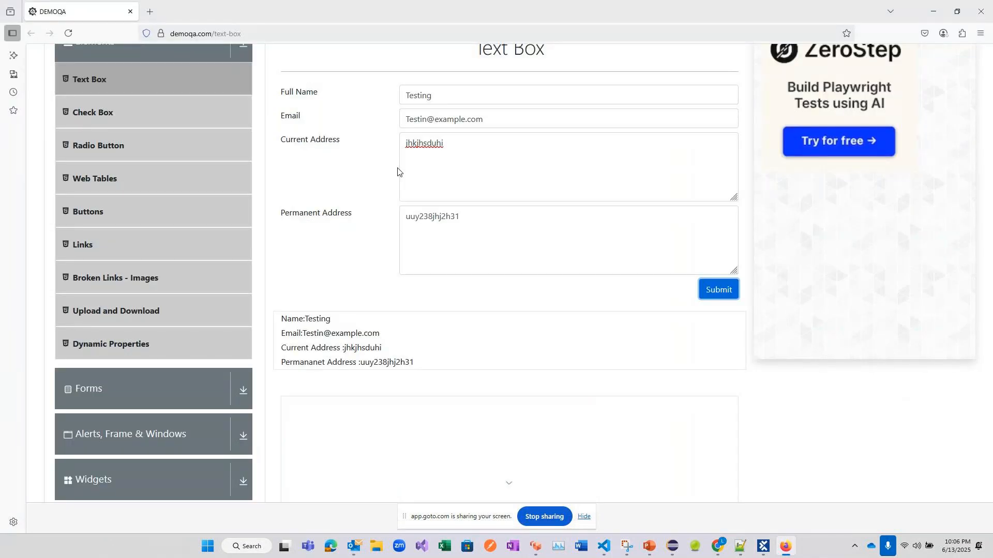
{"action": "scroll", "coordinate": [393, 181], "scroll_direction": "up", "scroll_amount": 2}
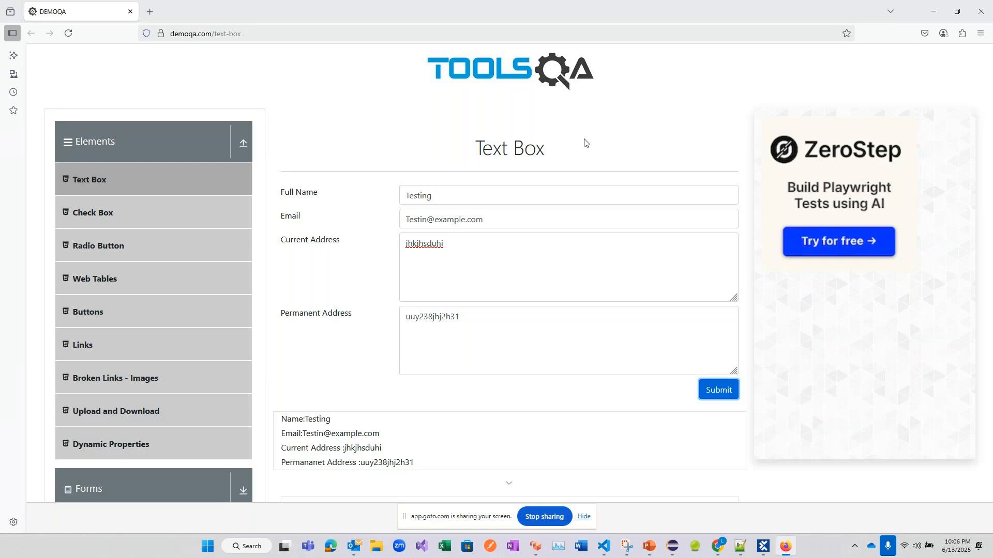
{"action": "right_click", "coordinate": [608, 132]}
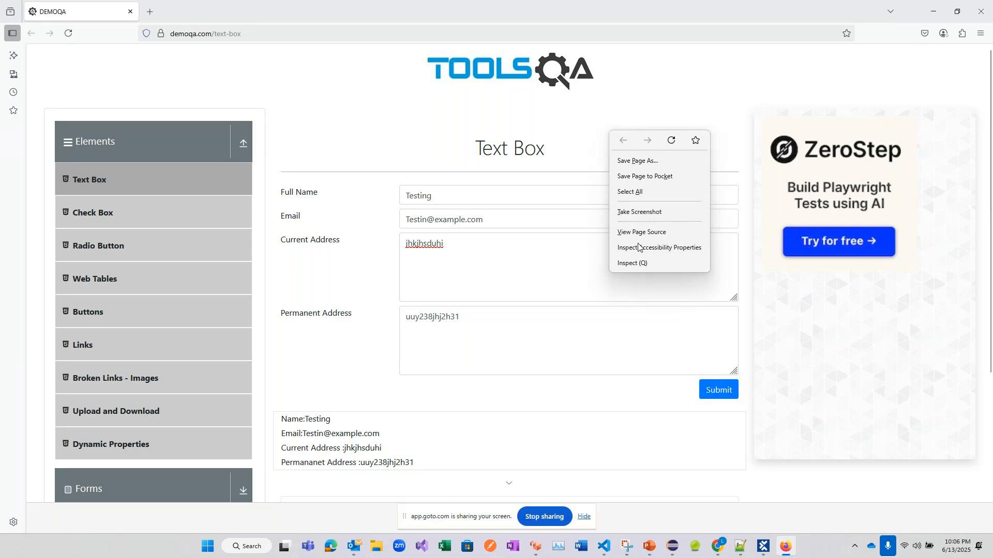
{"action": "left_click", "coordinate": [632, 262]}
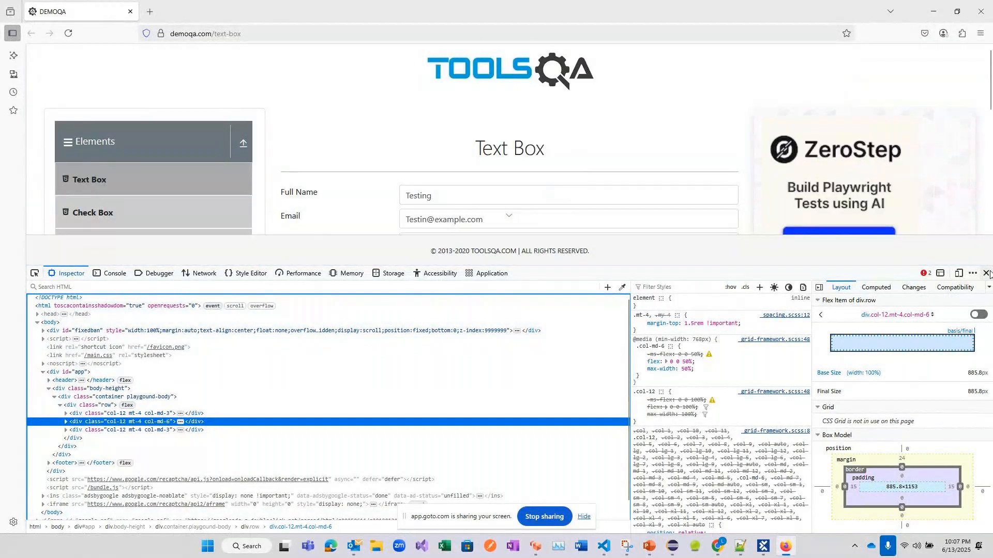
{"action": "left_click", "coordinate": [986, 273]}
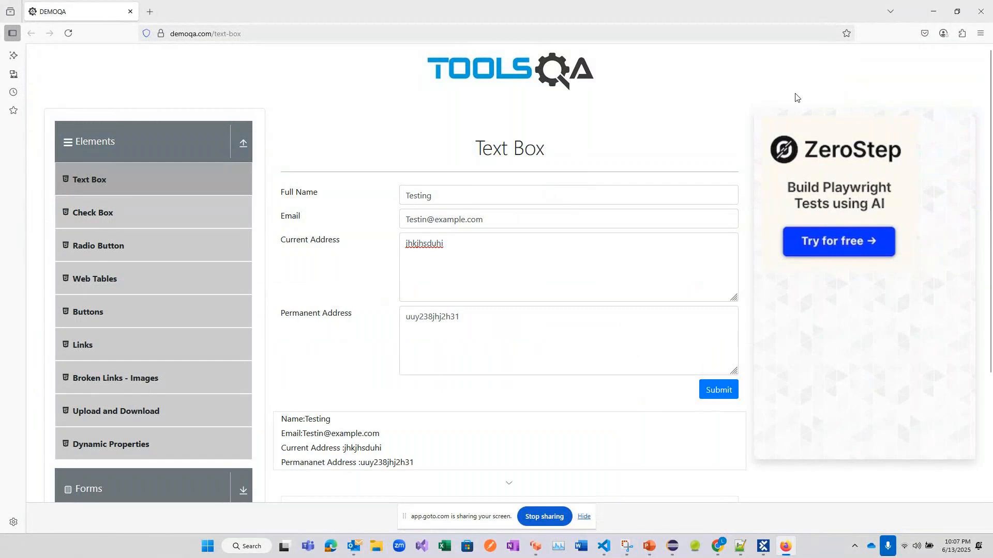
Inspect the HTML of the page's Text Box heading, close the developer tools and decline caret browsing
{"action": "right_click", "coordinate": [633, 146]}
{"action": "left_click", "coordinate": [662, 279]}
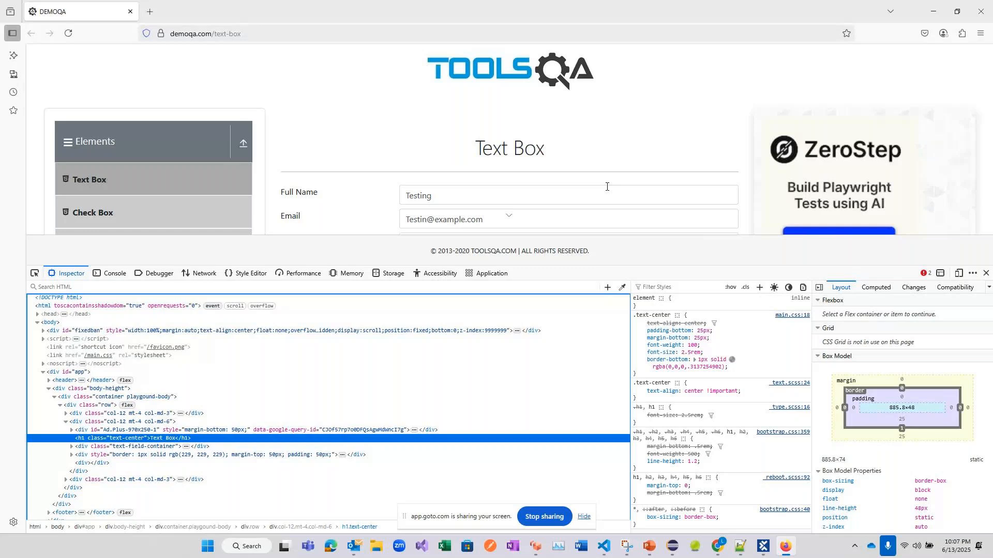
{"action": "key", "text": "alt"}
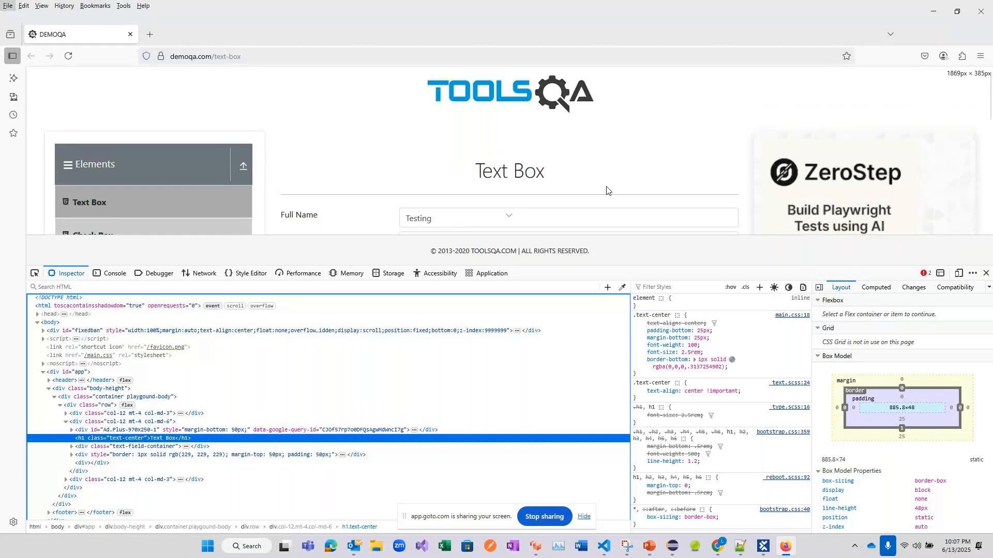
{"action": "key", "text": "alt"}
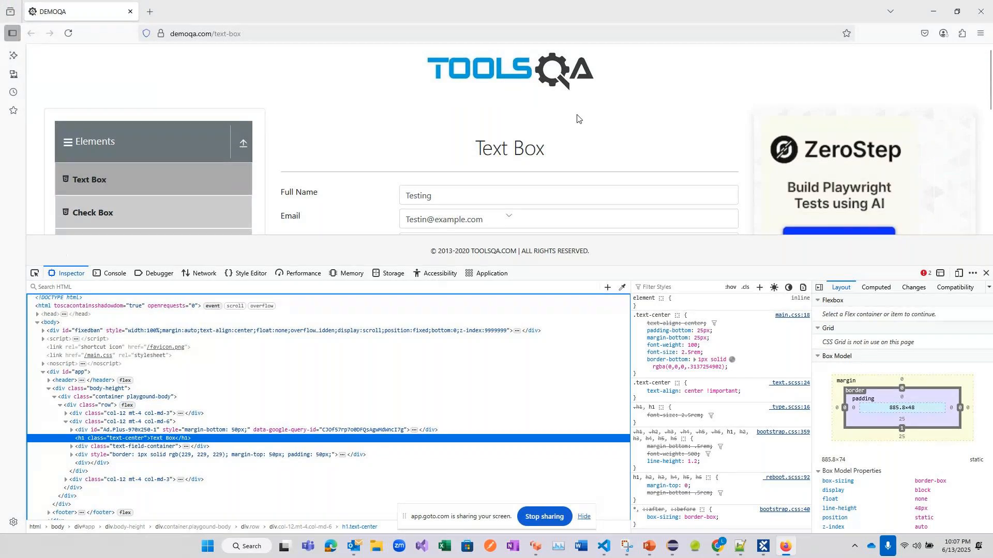
{"action": "key", "text": "super+p"}
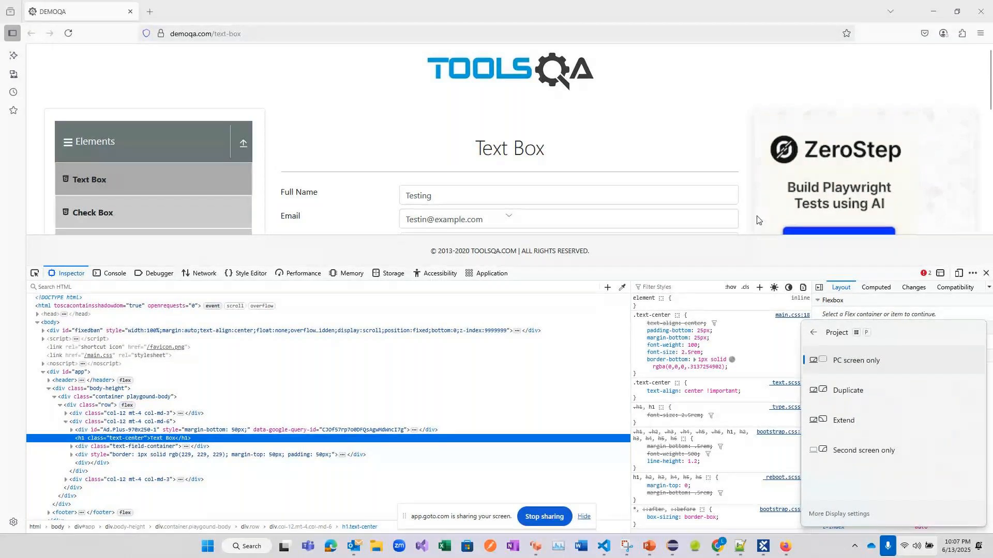
{"action": "left_click", "coordinate": [728, 202]}
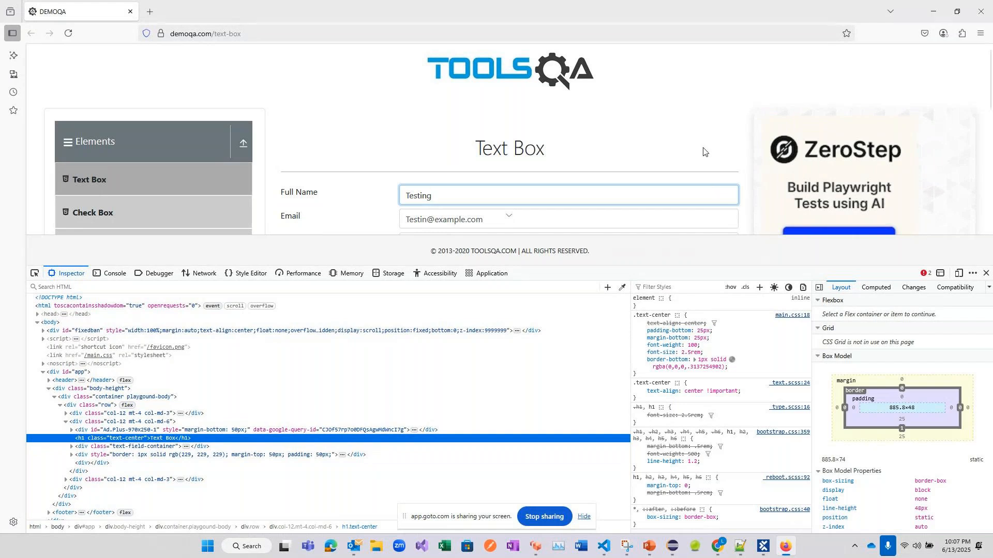
{"action": "left_click", "coordinate": [986, 273]}
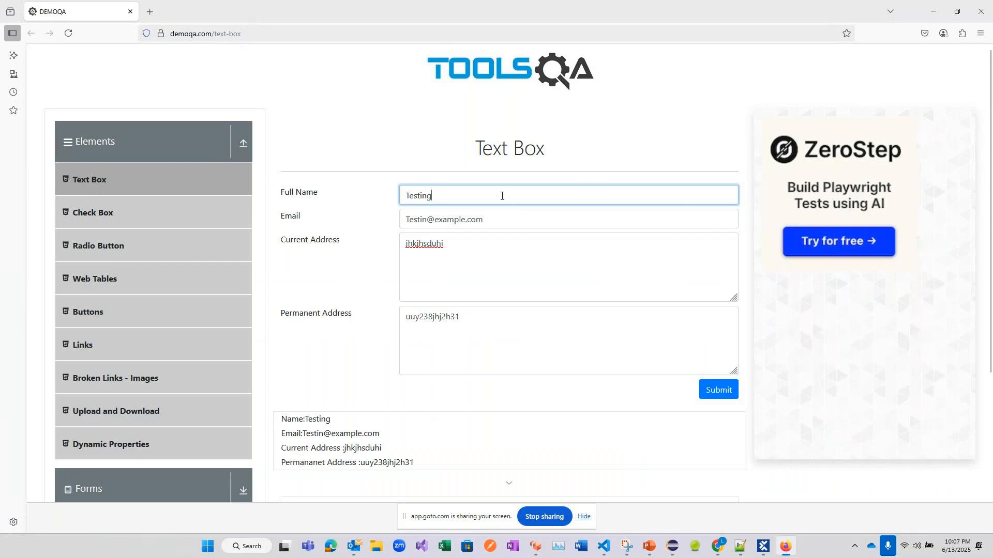
{"action": "key", "text": "F7"}
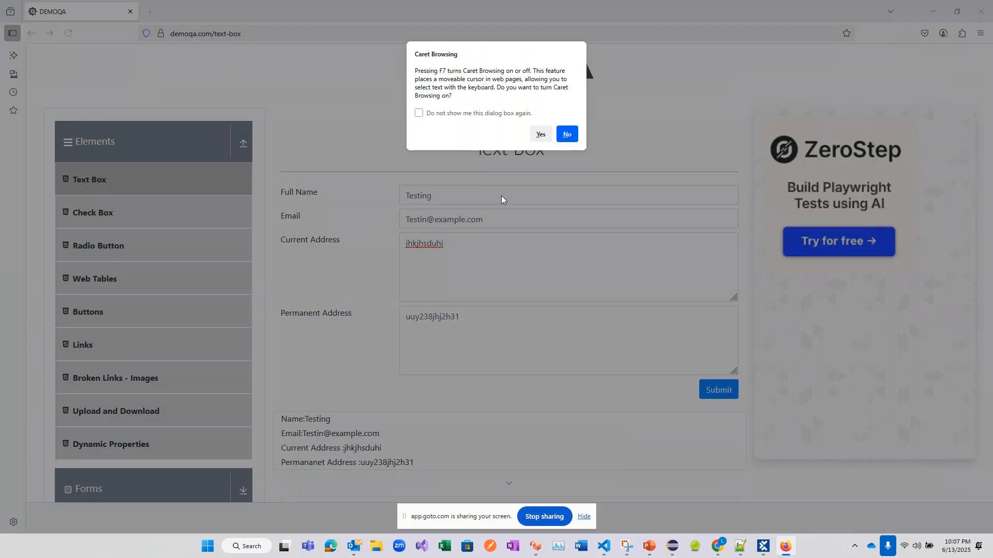
{"action": "left_click", "coordinate": [566, 134]}
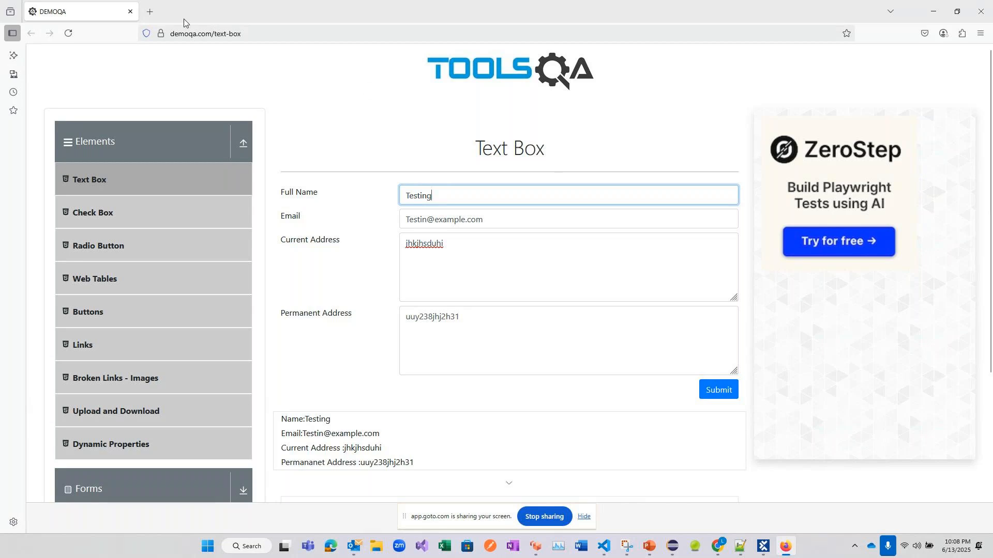
Open the Demo Web Shop home page in a new browser tab and run a store search without a keyword
{"action": "left_click", "coordinate": [152, 12]}
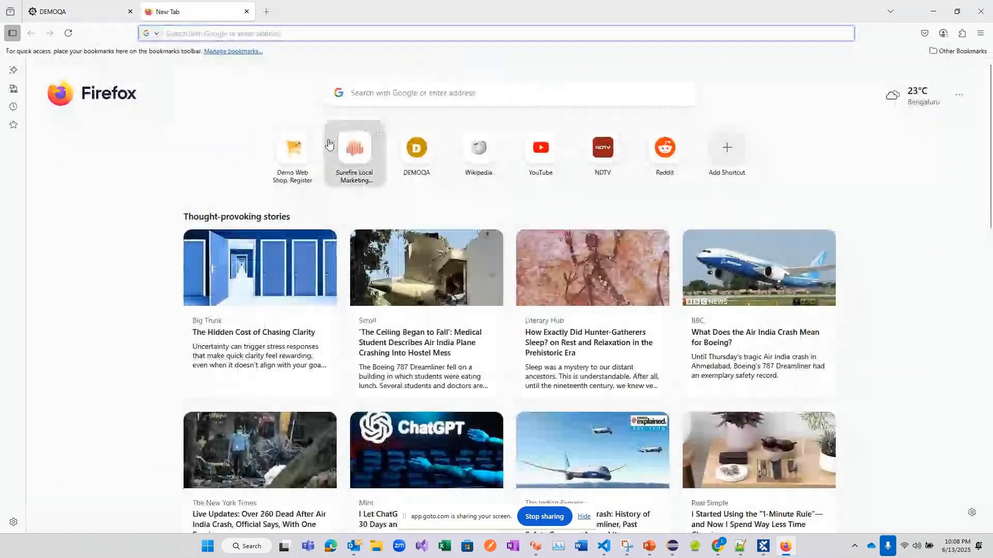
{"action": "left_click", "coordinate": [307, 153]}
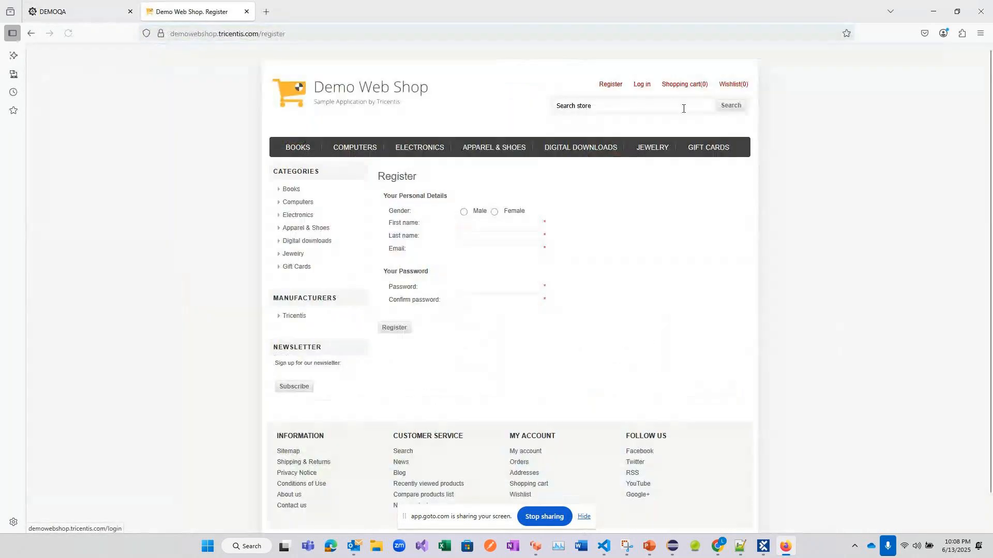
{"action": "left_click", "coordinate": [371, 86]}
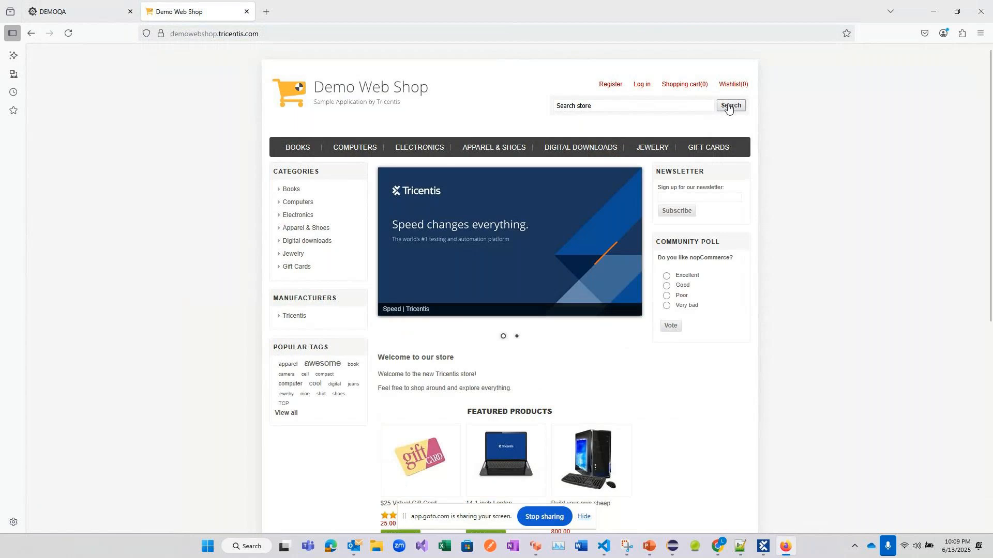
{"action": "left_click", "coordinate": [729, 105]}
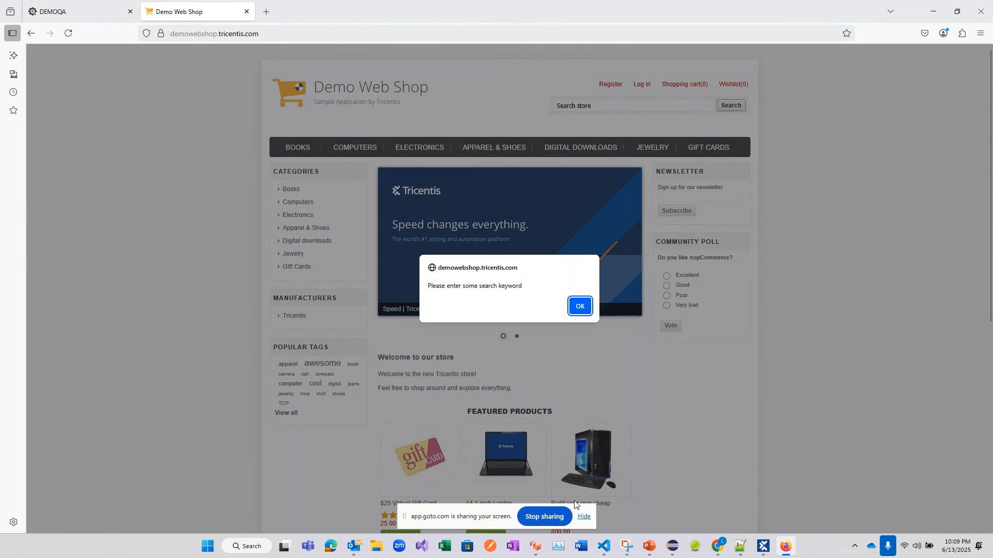
Hide the screen-sharing notice and switch to the GoTo Meeting window in Chrome
{"action": "left_click", "coordinate": [584, 517]}
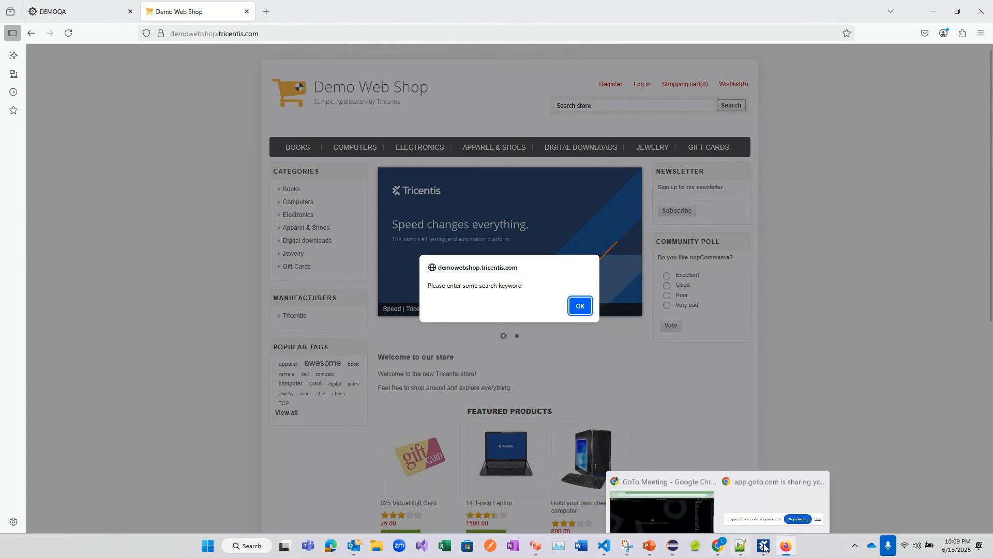
{"action": "mouse_move", "coordinate": [767, 547]}
{"action": "mouse_move", "coordinate": [726, 549]}
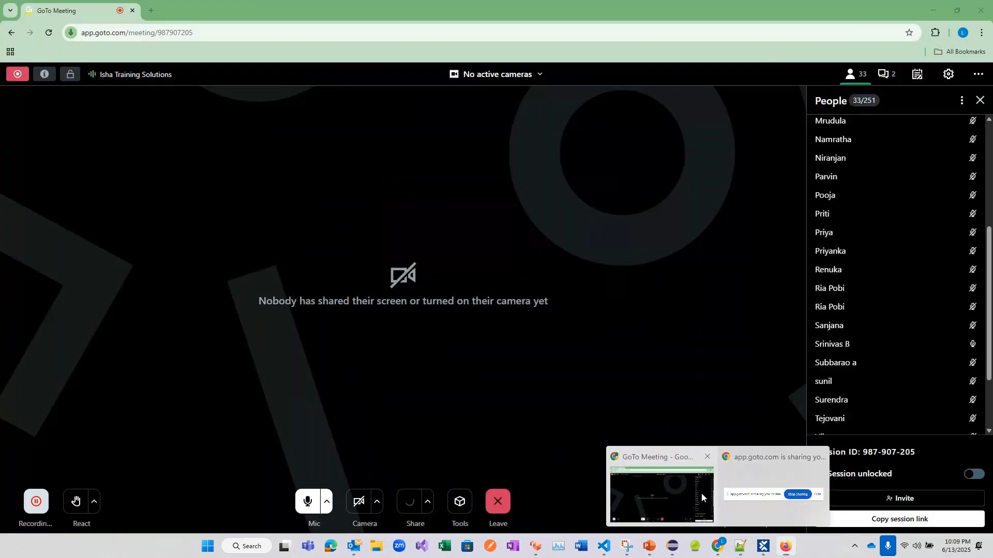
{"action": "left_click", "coordinate": [701, 492]}
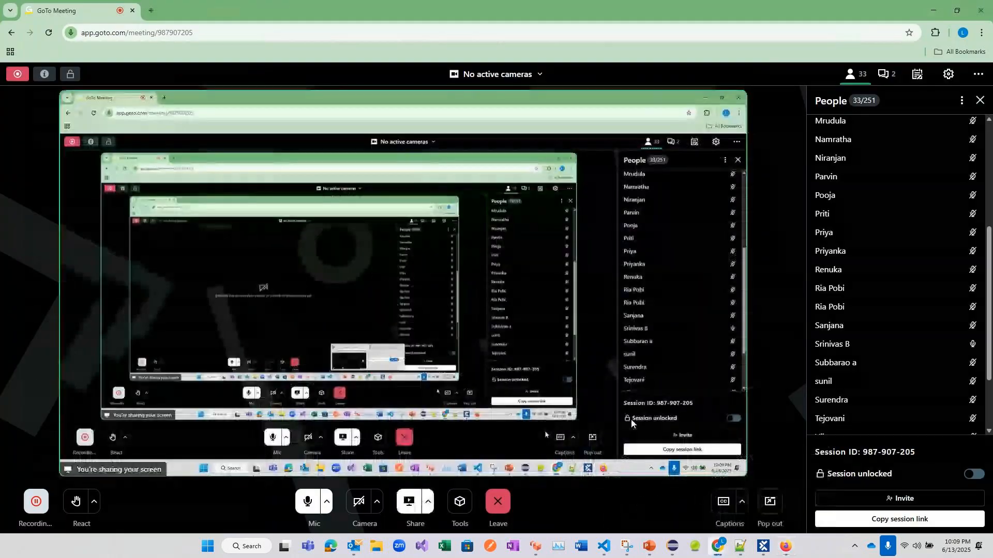
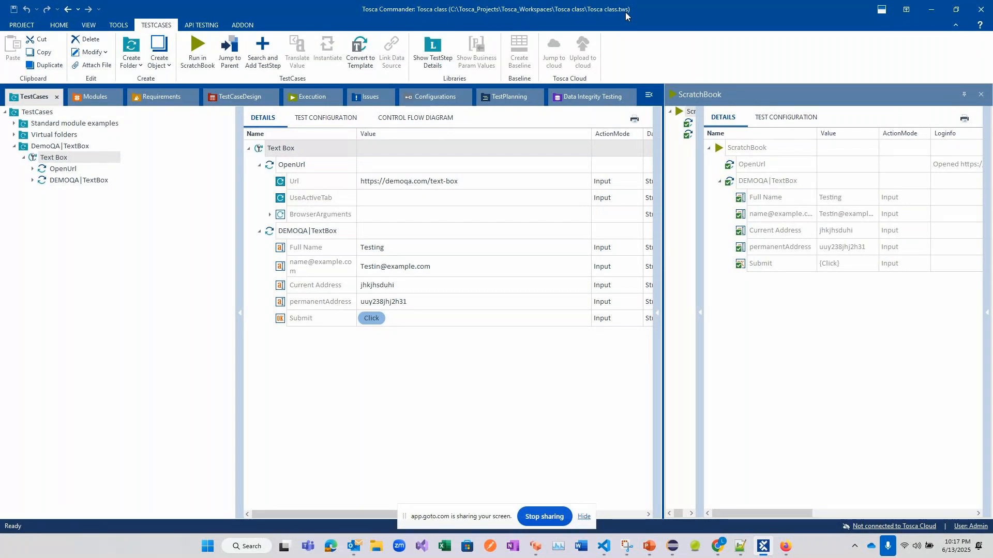
Show the Modules section in Tosca Commander and collapse the DEMOQA|TextBox module and the Demo Tools QA folder
{"action": "left_click", "coordinate": [82, 98]}
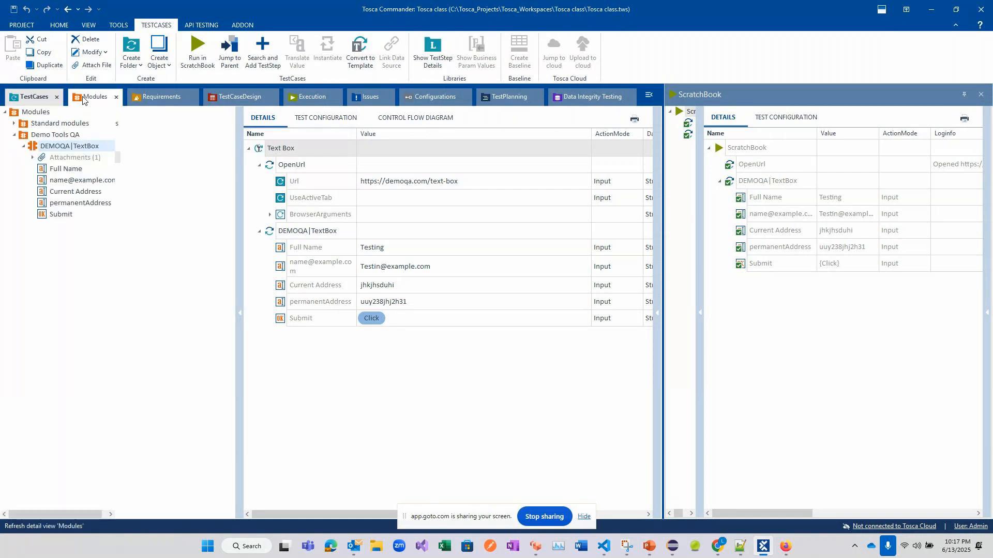
{"action": "left_click", "coordinate": [24, 147]}
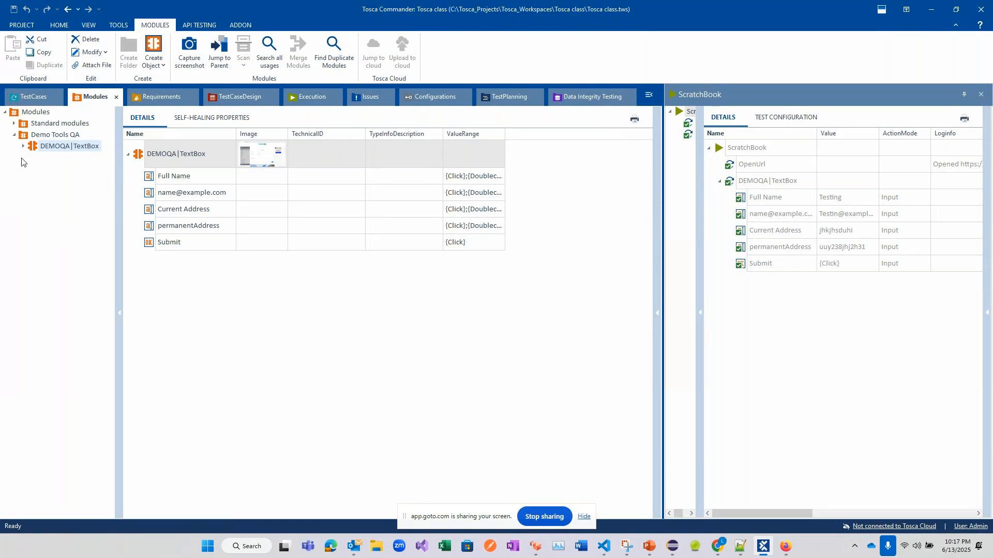
{"action": "left_click", "coordinate": [14, 134]}
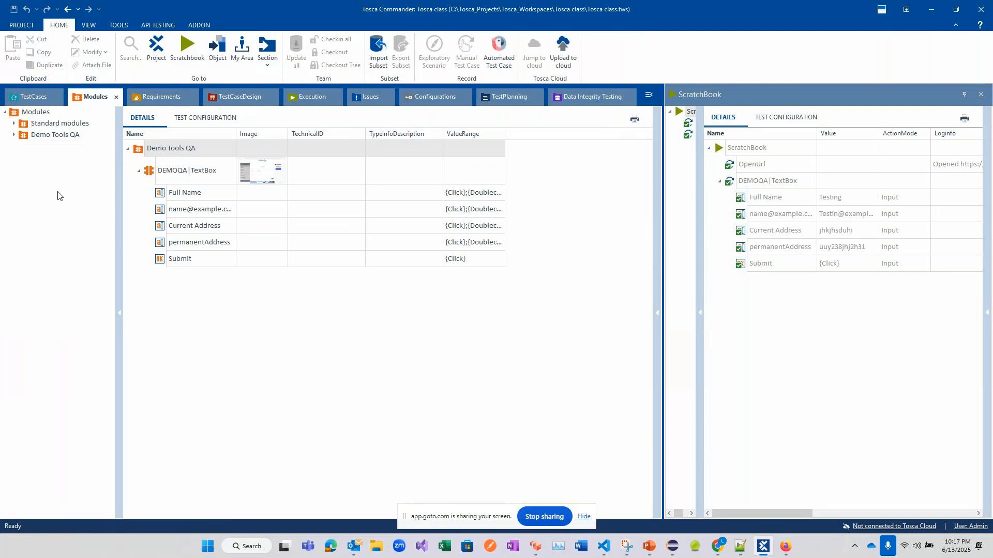
Return to the Text Box test case, close the ScratchBook pane and minimize the Tosca Commander window
{"action": "left_click", "coordinate": [29, 96]}
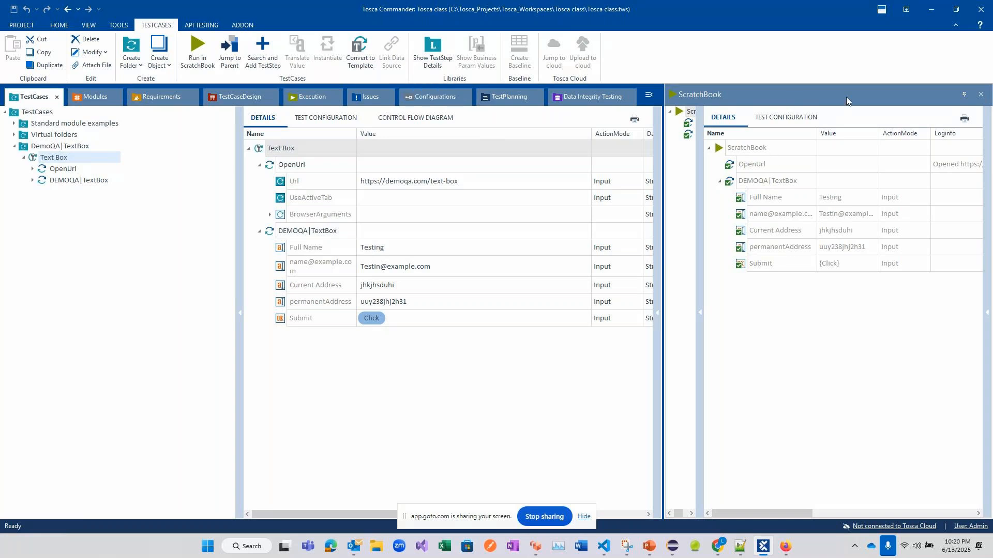
{"action": "left_click", "coordinate": [982, 95]}
{"action": "left_click", "coordinate": [983, 95]}
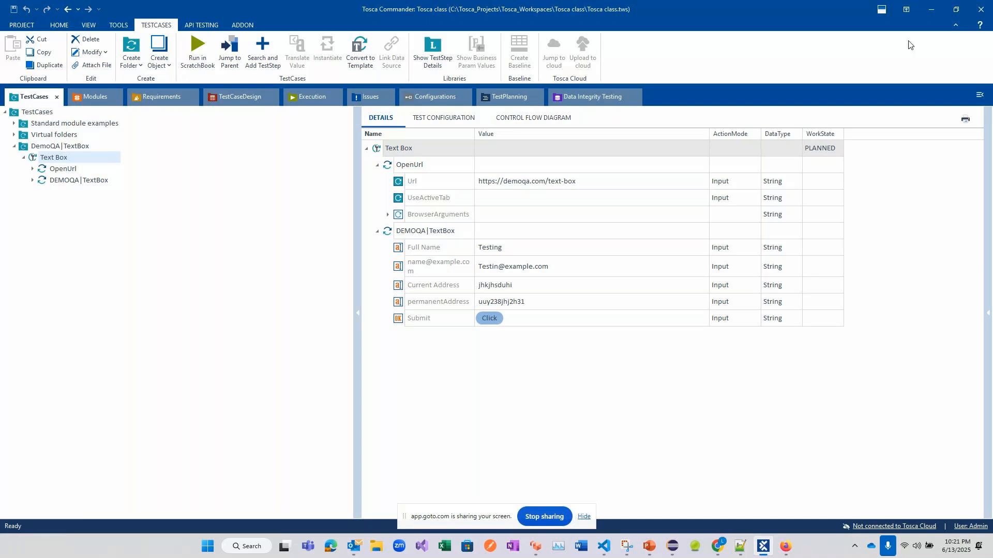
{"action": "left_click", "coordinate": [935, 18]}
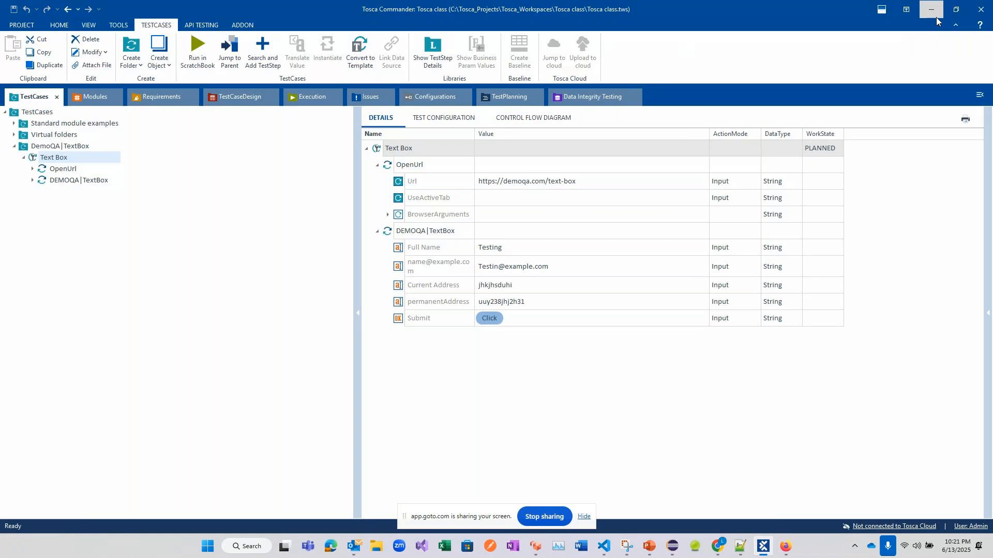